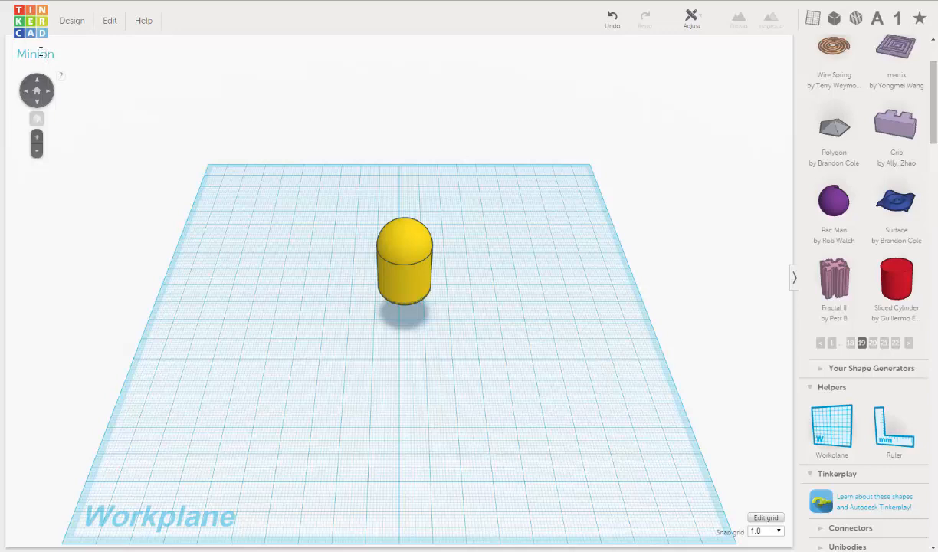
- Check the Minion design's name, visibility and license in its properties, leaving them as they are
click(85, 26)
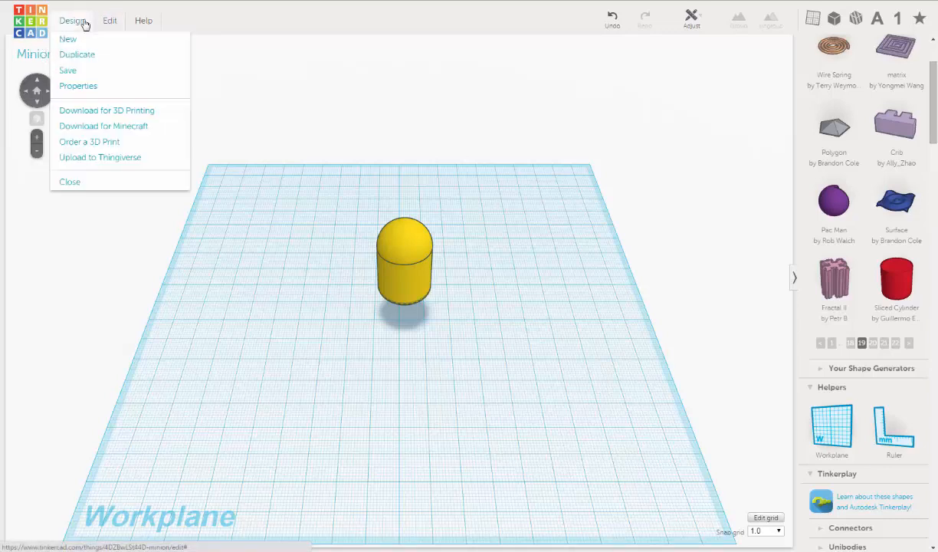
click(74, 87)
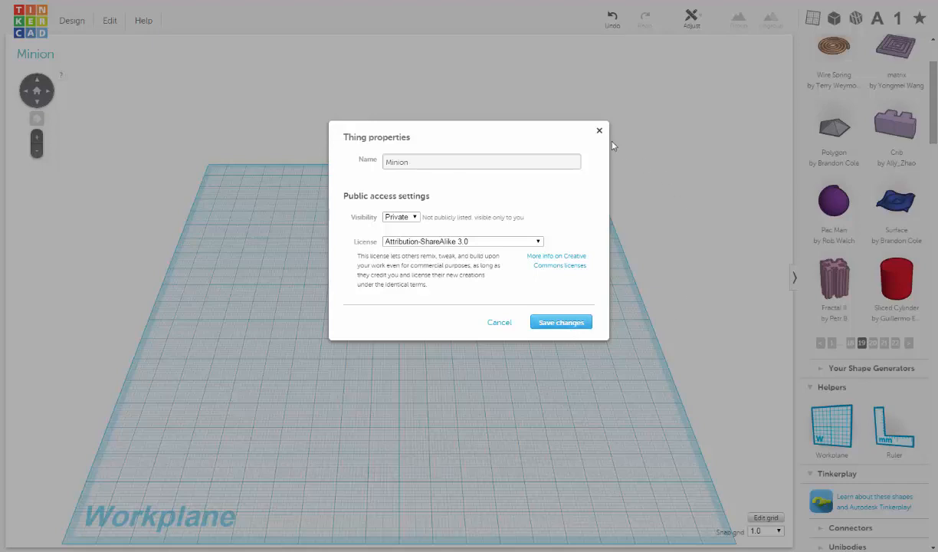
click(599, 131)
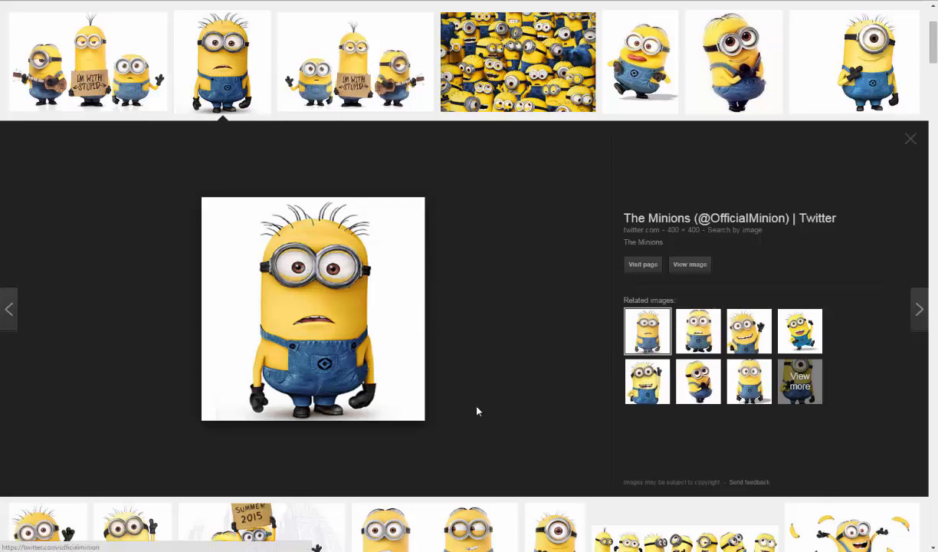
- In Google Images, look through the minion pictures and open the "It Wasn't Me!" image at full size
scroll(441, 255, down, 4)
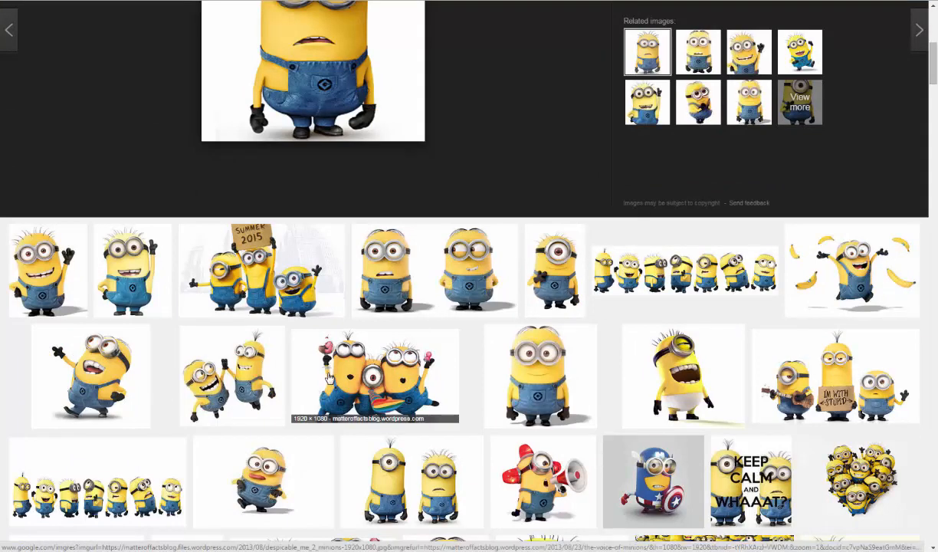
scroll(329, 379, down, 2)
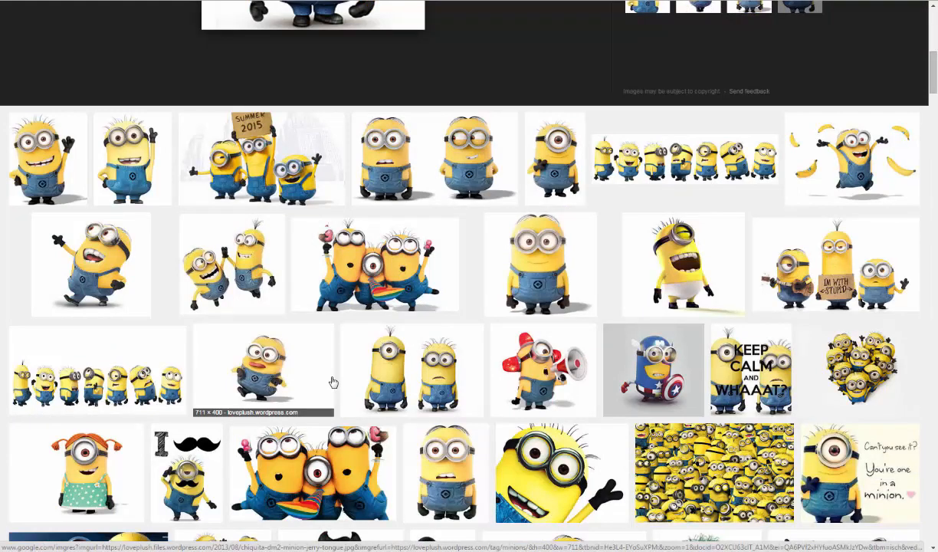
scroll(333, 381, down, 3)
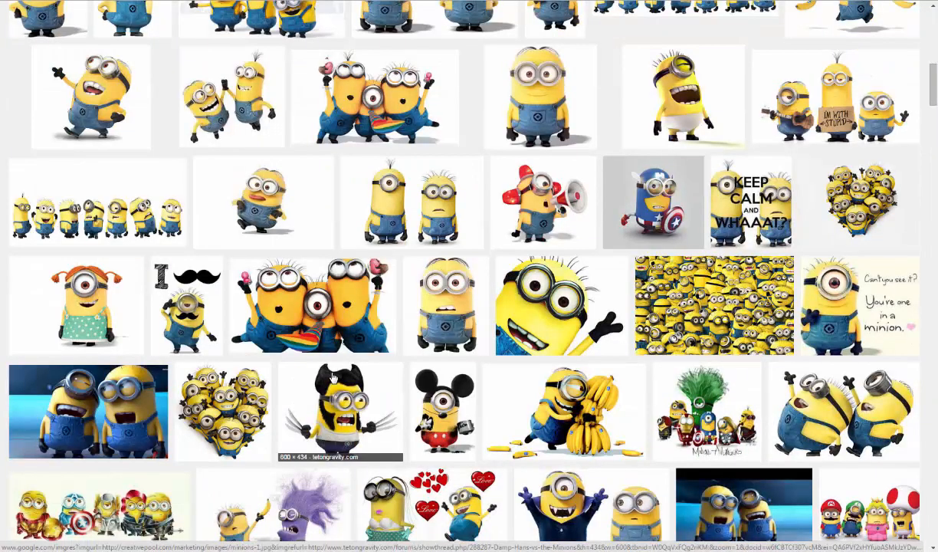
scroll(332, 379, down, 3)
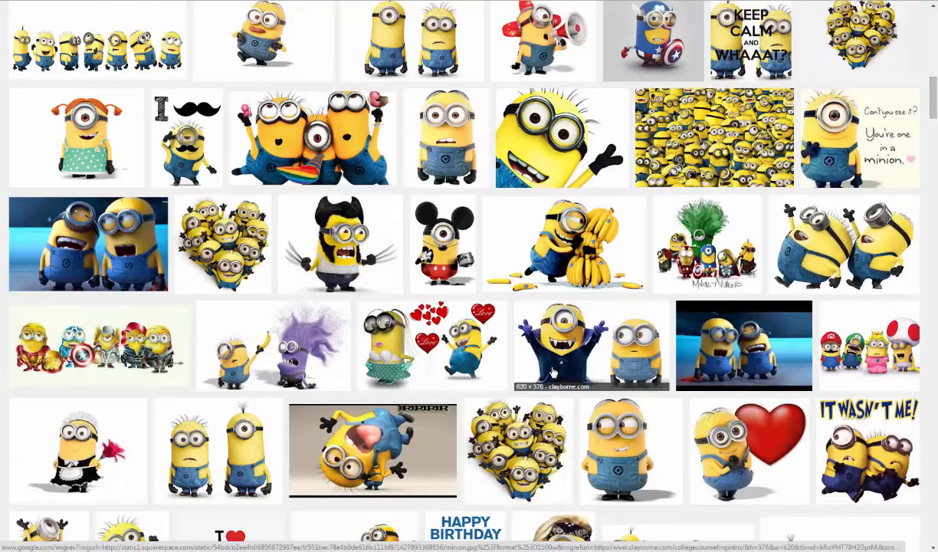
scroll(552, 371, down, 3)
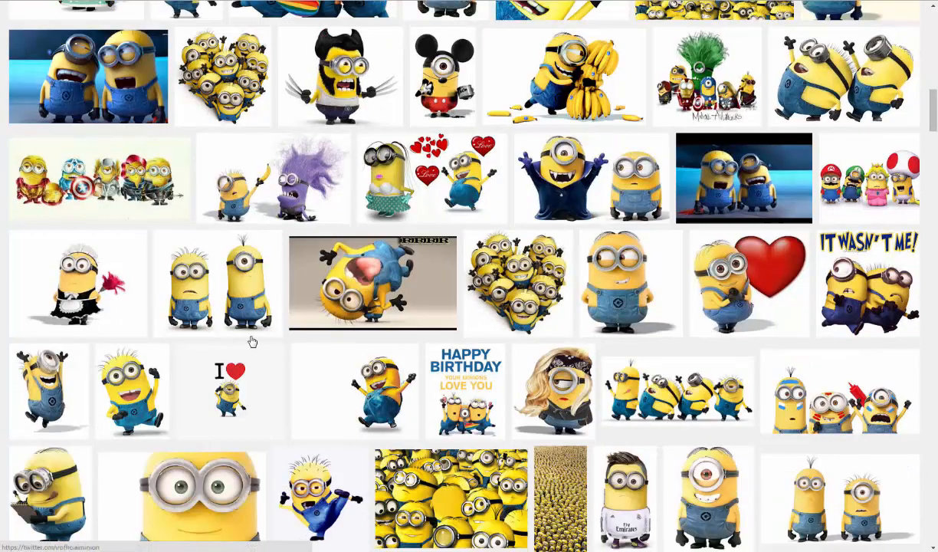
click(893, 274)
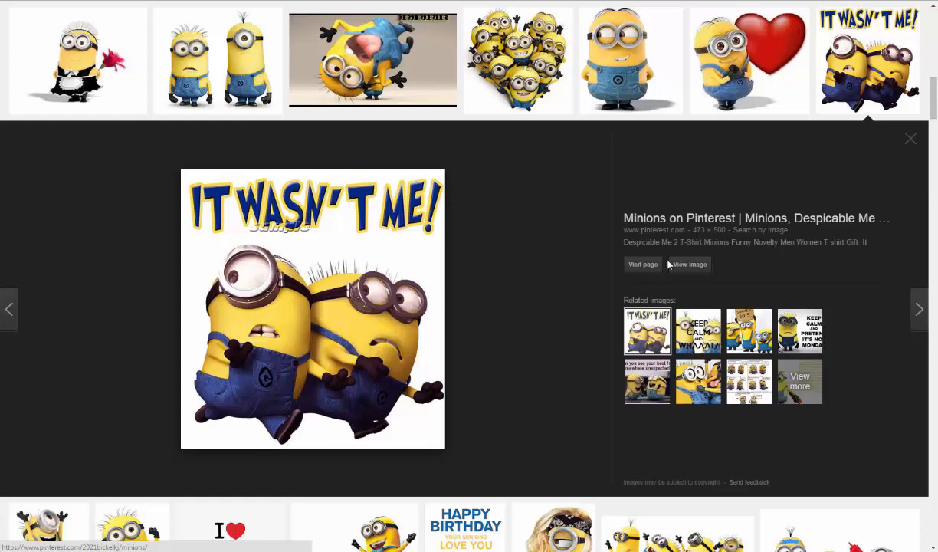
click(692, 264)
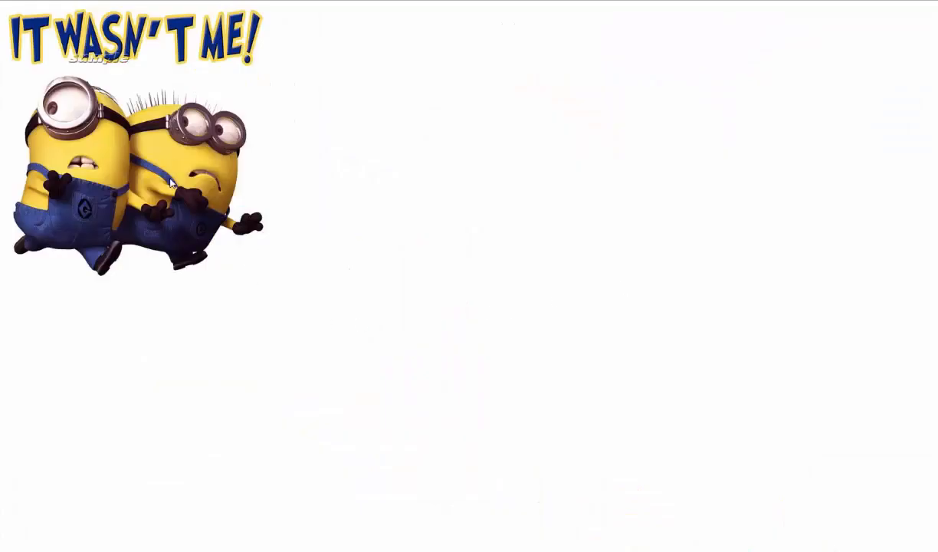
- Examine the goggles, mouths, gloves, overalls and shoes of the two minions in the enlarged picture
ctrl+scroll(195, 138, up, 4)
ctrl+scroll(195, 138, up, 3)
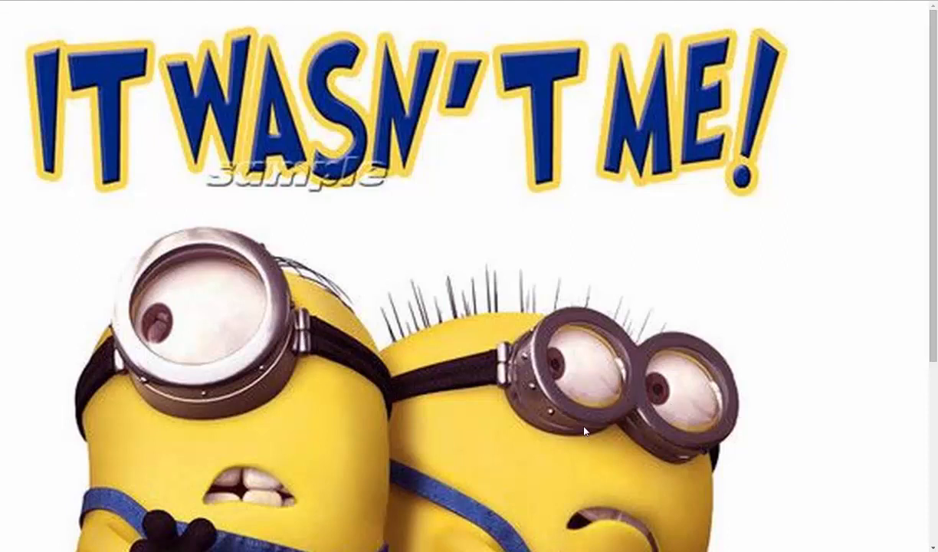
scroll(582, 429, down, 3)
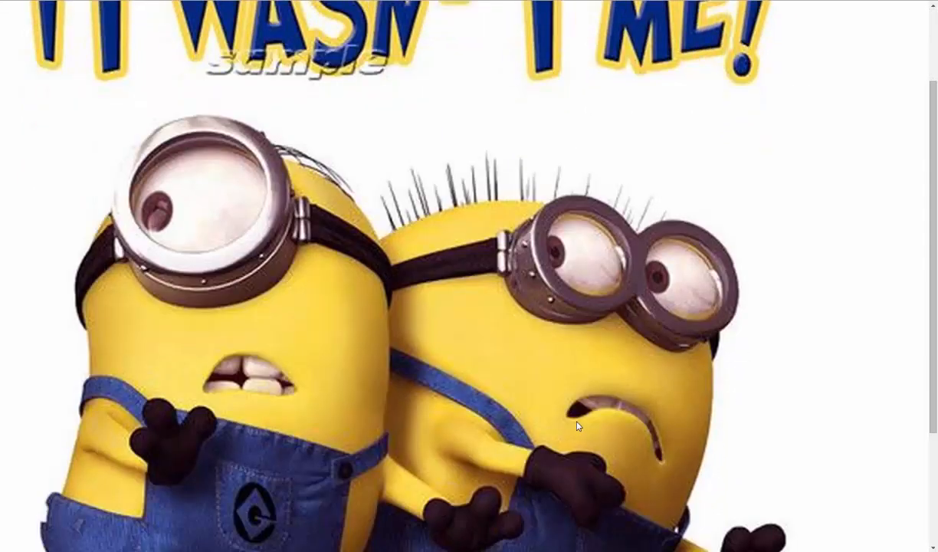
scroll(576, 427, down, 2)
scroll(571, 423, down, 1)
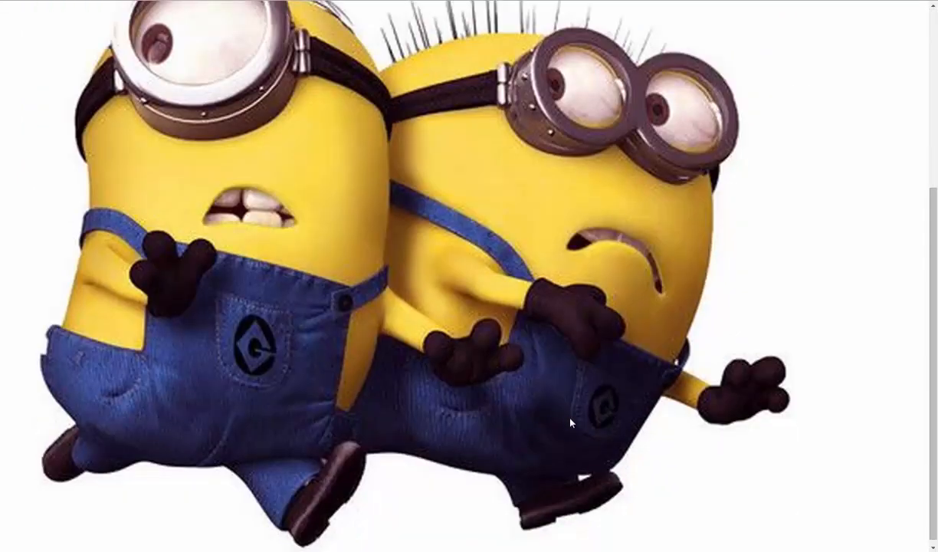
scroll(571, 420, up, 2)
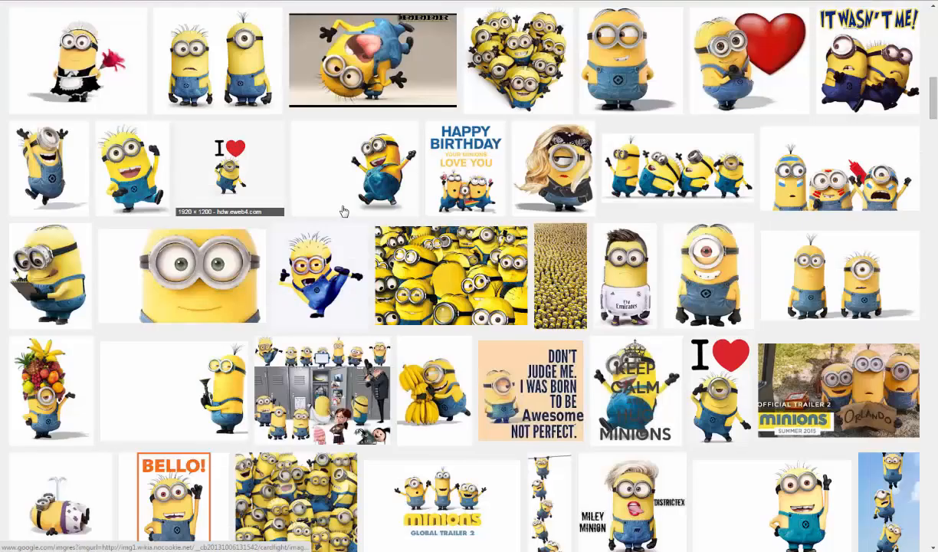
- Look further through the minion image results and preview the hitman minion wallpaper
scroll(376, 291, down, 3)
scroll(376, 294, down, 3)
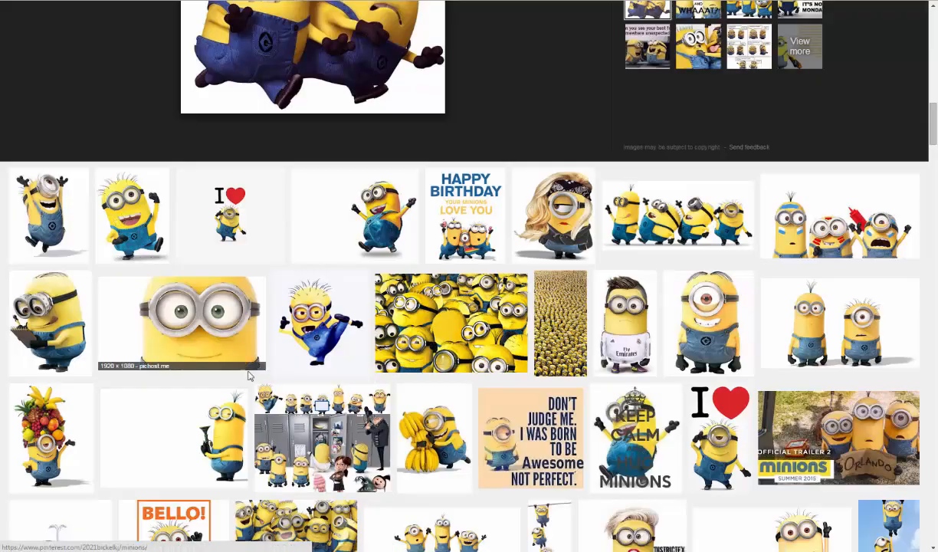
scroll(248, 375, down, 3)
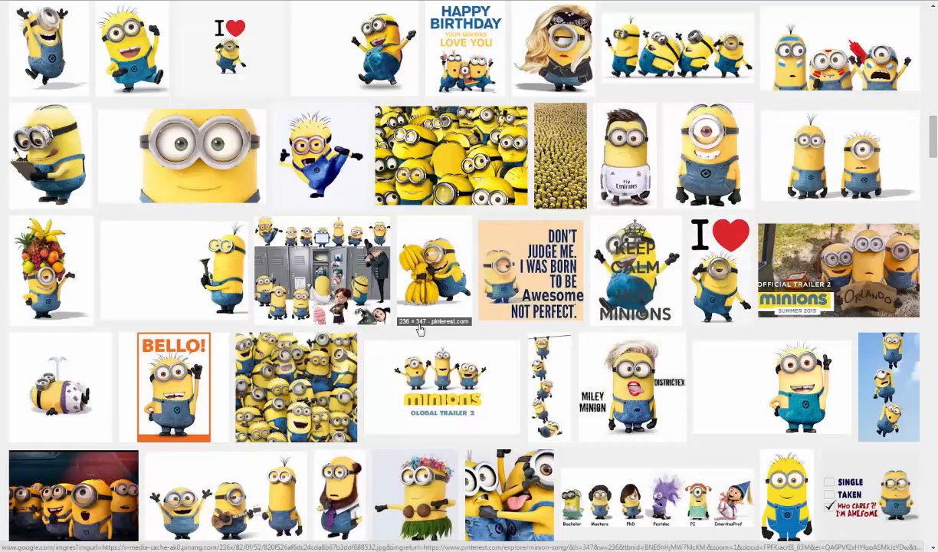
scroll(419, 330, down, 2)
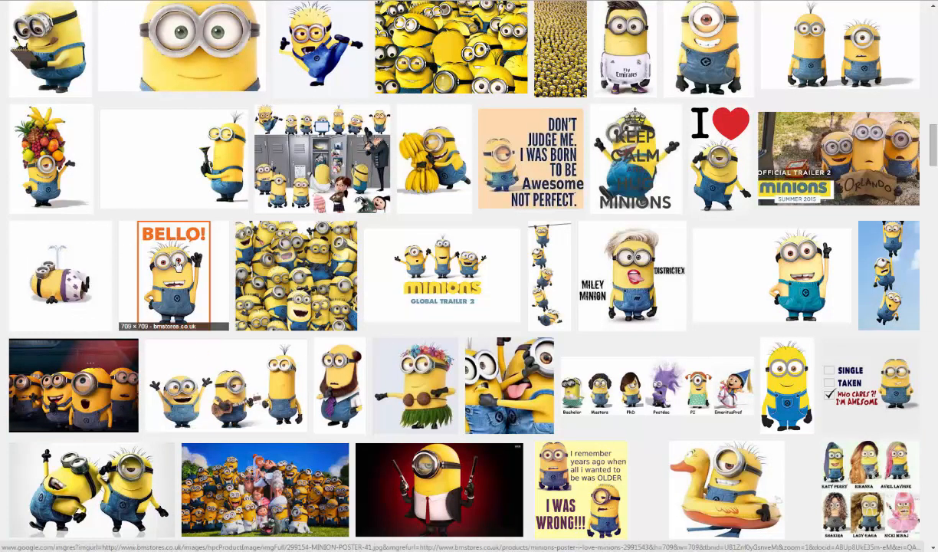
scroll(177, 273, down, 3)
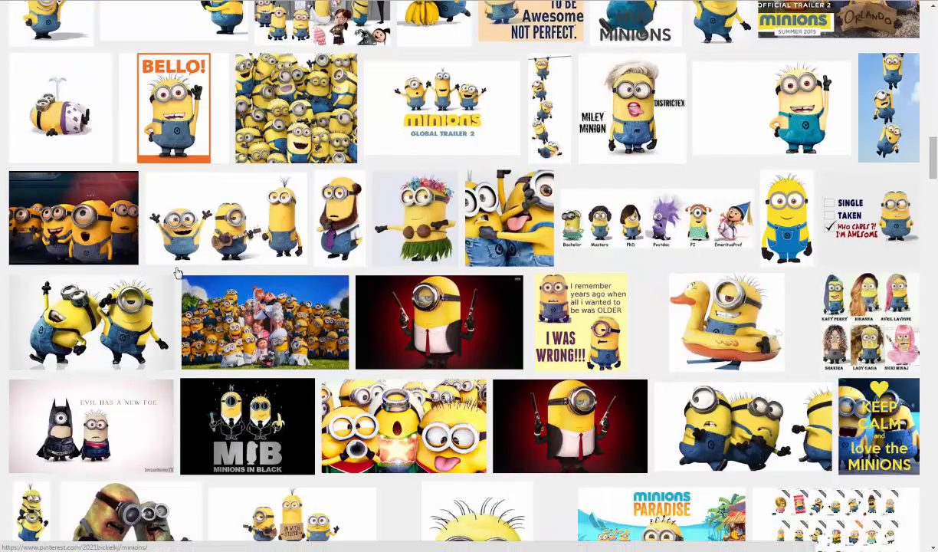
click(452, 305)
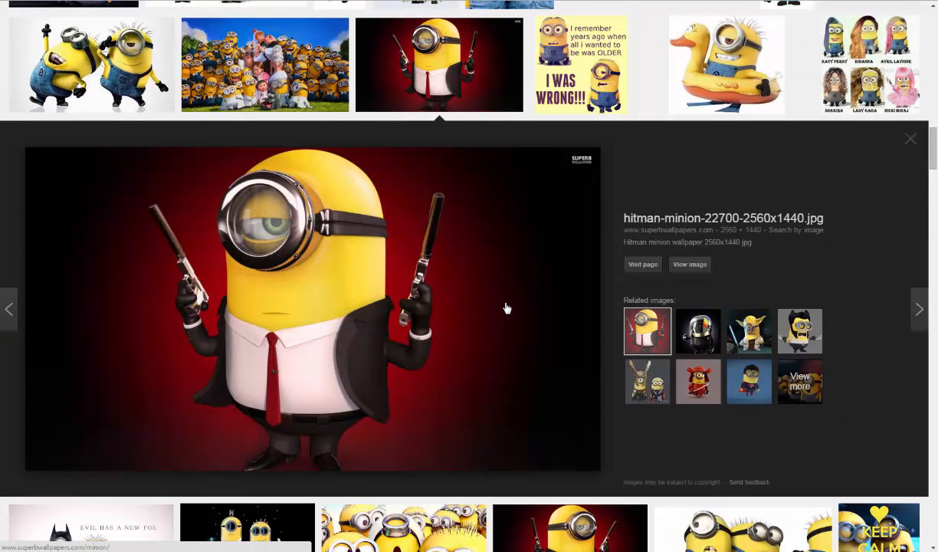
- Preview the related costumed minion images, including the Daft Minion, the Yoda minion and the red samurai minion
click(694, 323)
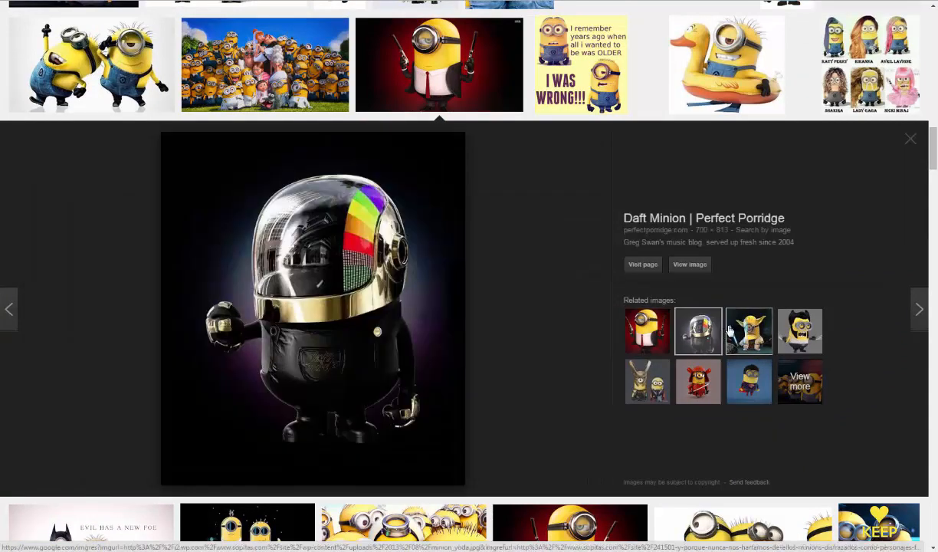
click(732, 329)
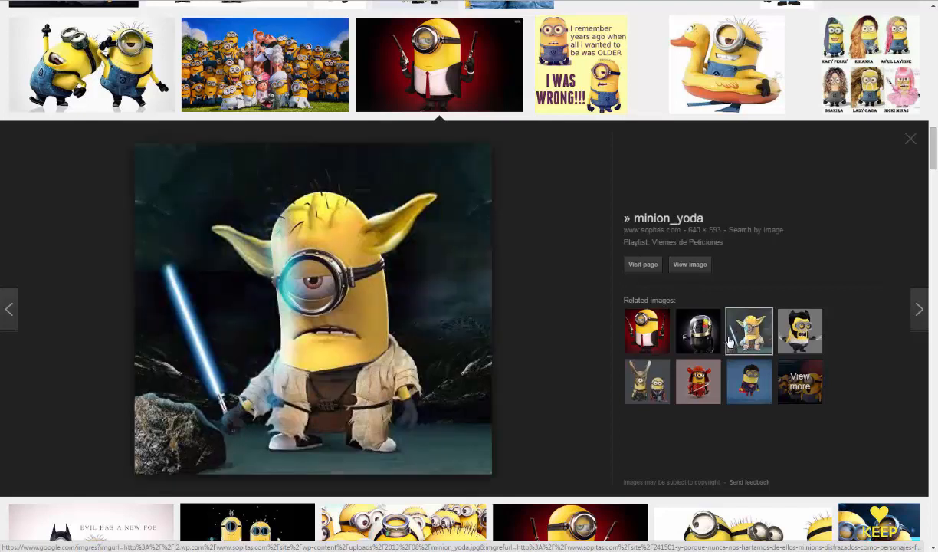
click(789, 326)
click(707, 383)
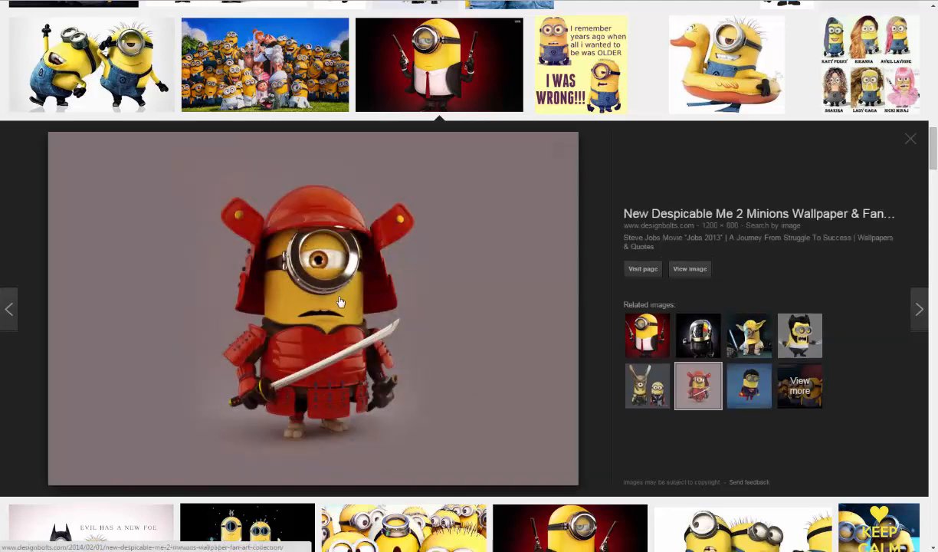
- Open the Minions Party picture of two minions in overalls at full size
scroll(630, 244, up, 2)
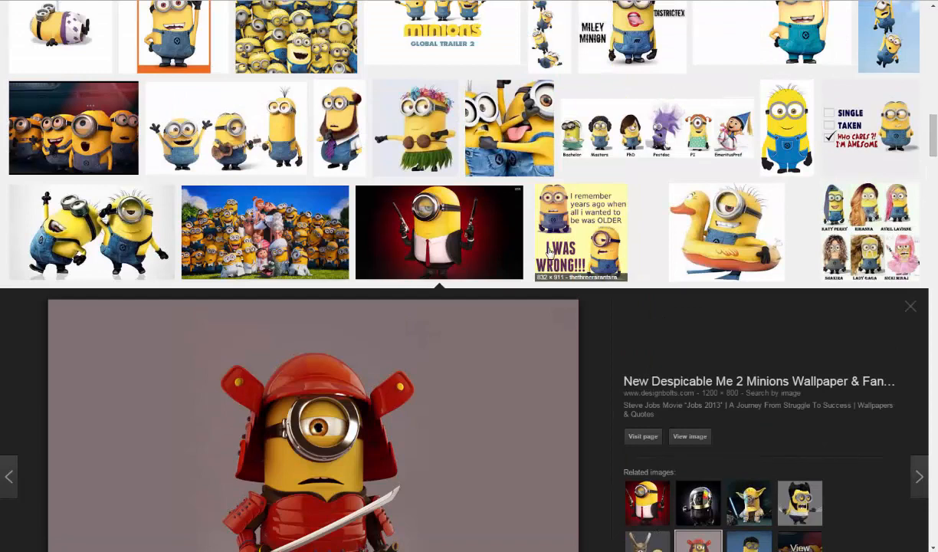
click(118, 223)
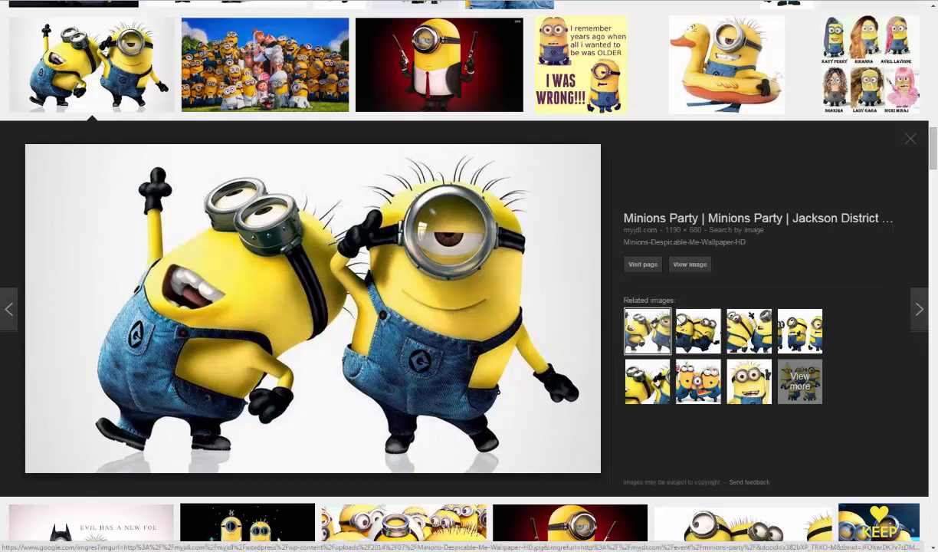
click(689, 264)
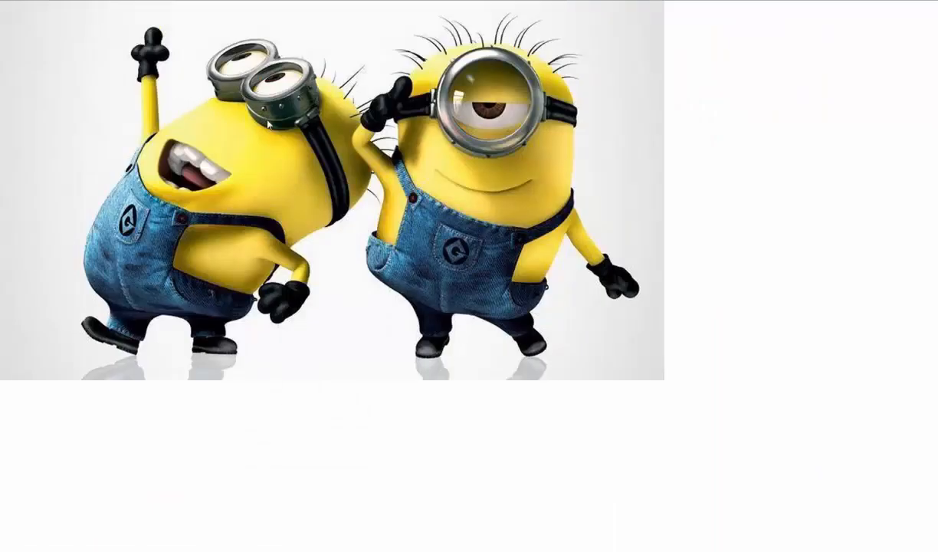
- Examine the tilted minion's goggles, strap, mouth, arms, gloves and overalls up close as modelling reference
ctrl+scroll(268, 125, up, 5)
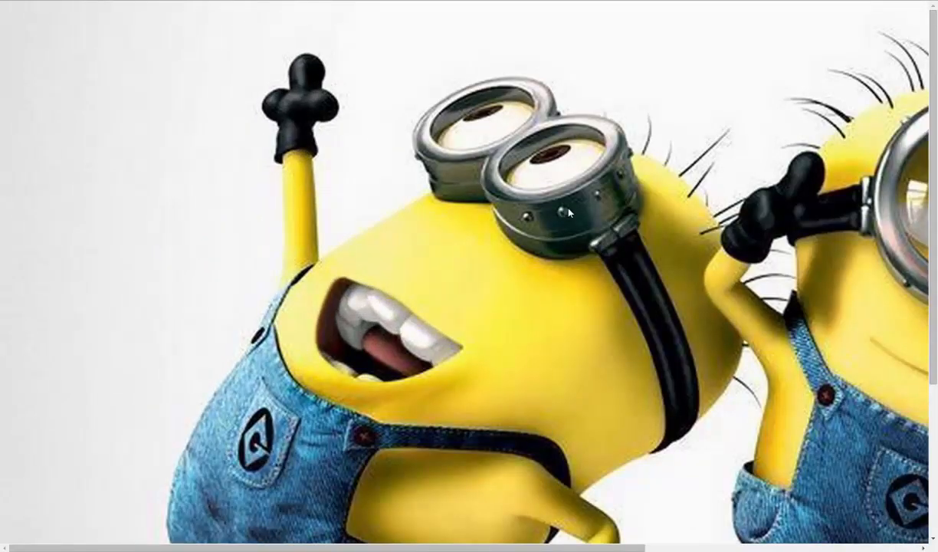
ctrl+scroll(567, 212, up, 1)
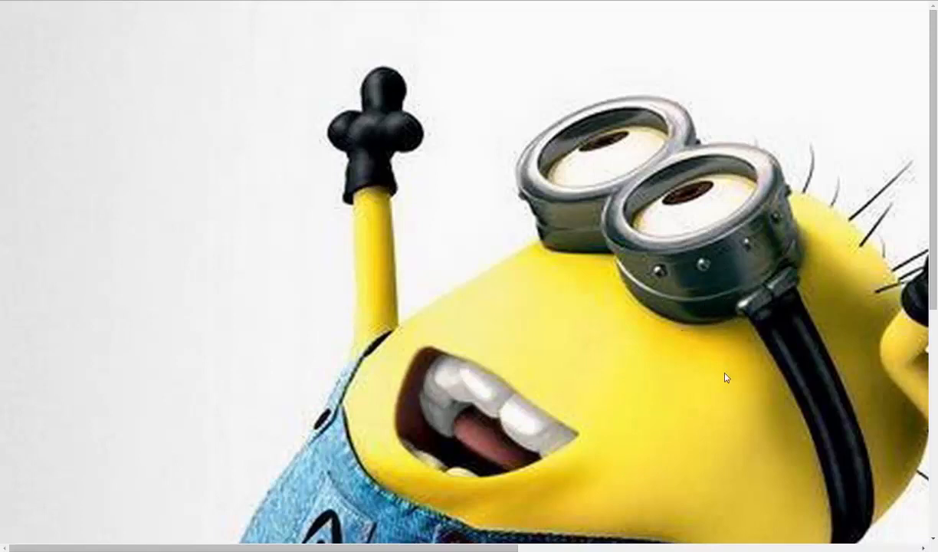
scroll(705, 354, down, 2)
scroll(706, 353, down, 2)
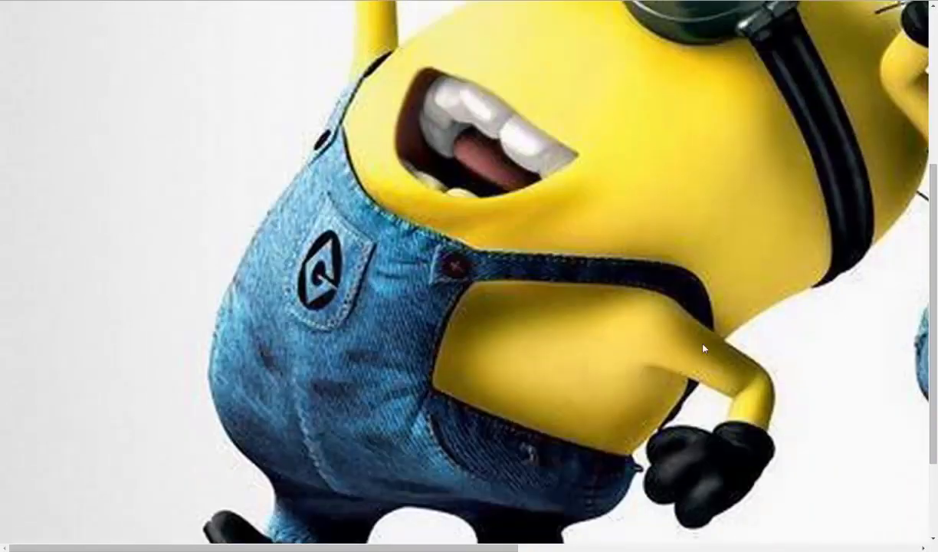
scroll(703, 346, up, 2)
scroll(703, 344, up, 2)
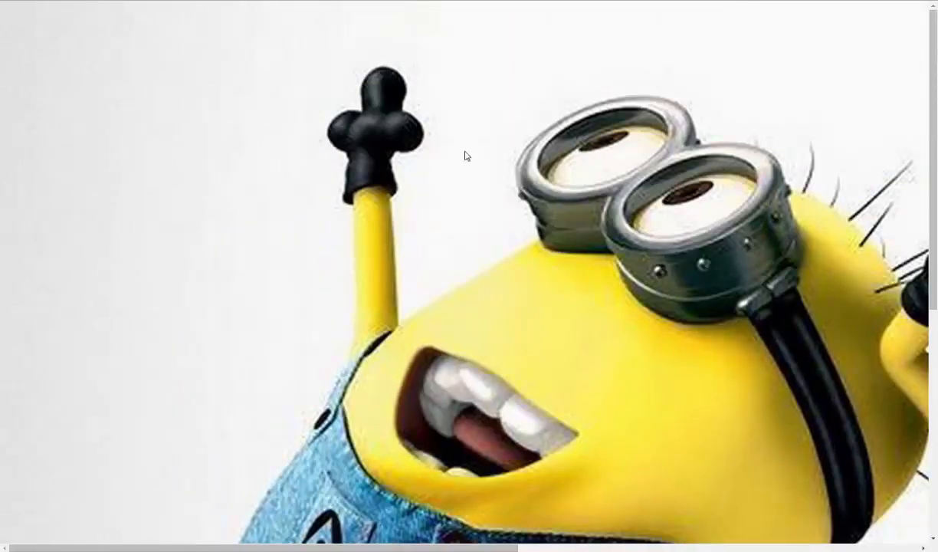
- Switch back to the Minion design in Tinkercad and inspect the yellow body up close from a low front angle
click(98, 0)
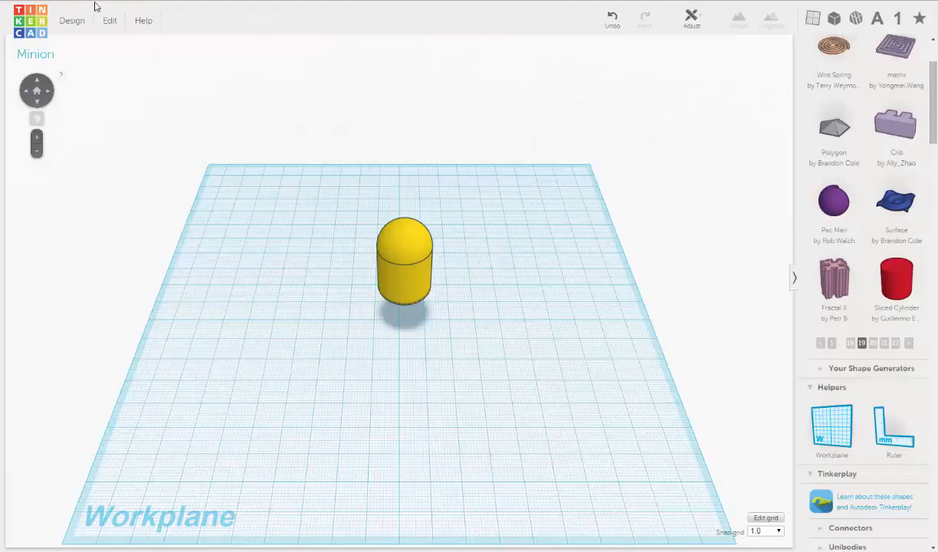
right_drag(471, 304, 475, 275)
scroll(476, 274, up, 3)
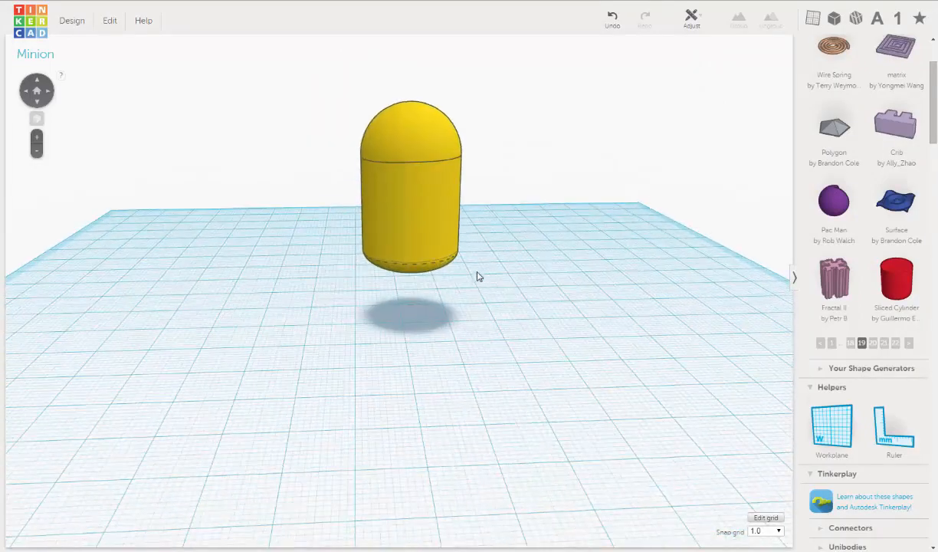
scroll(479, 294, up, 2)
middle_drag(502, 304, 485, 301)
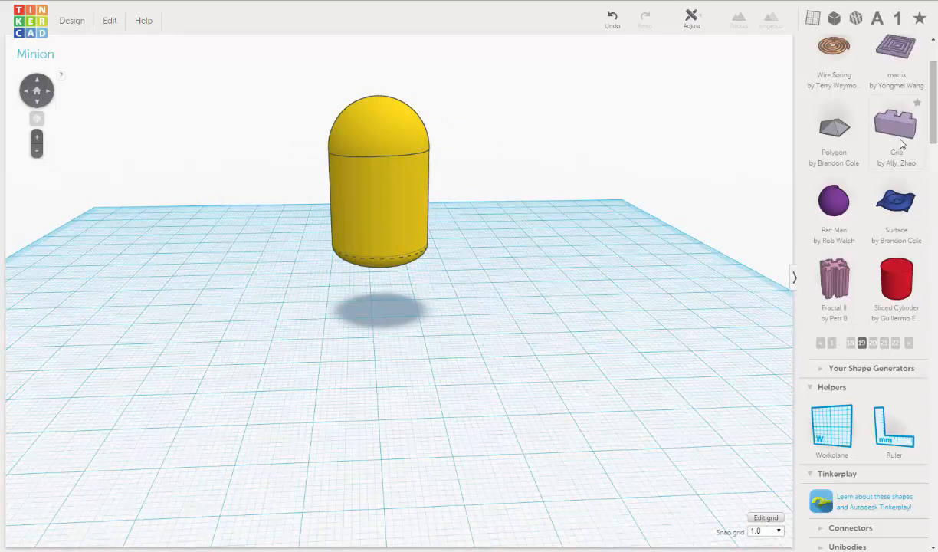
- Find the Hi-Res Tube among the community shape generators and place one on the workplane beside the yellow body
scroll(893, 147, up, 3)
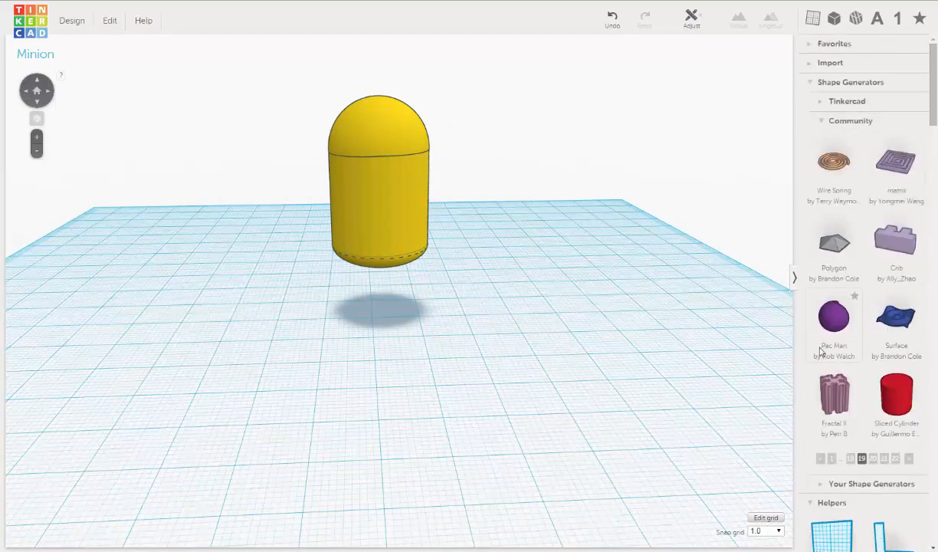
click(831, 459)
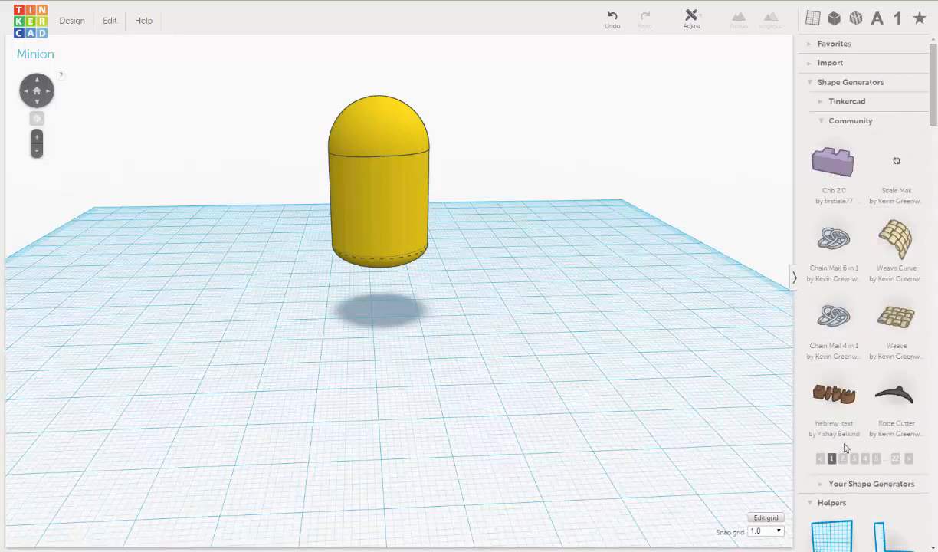
click(909, 460)
click(909, 460)
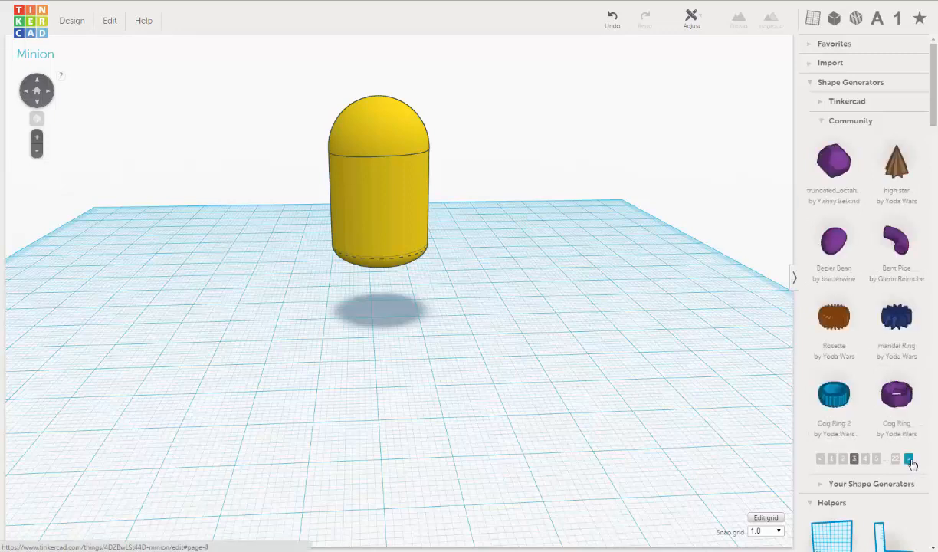
click(910, 460)
click(911, 460)
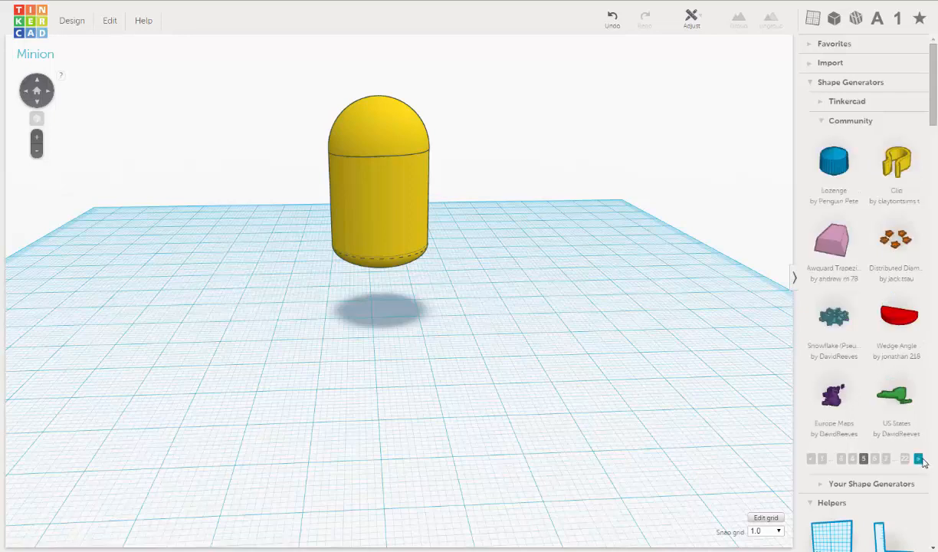
click(919, 459)
click(919, 459)
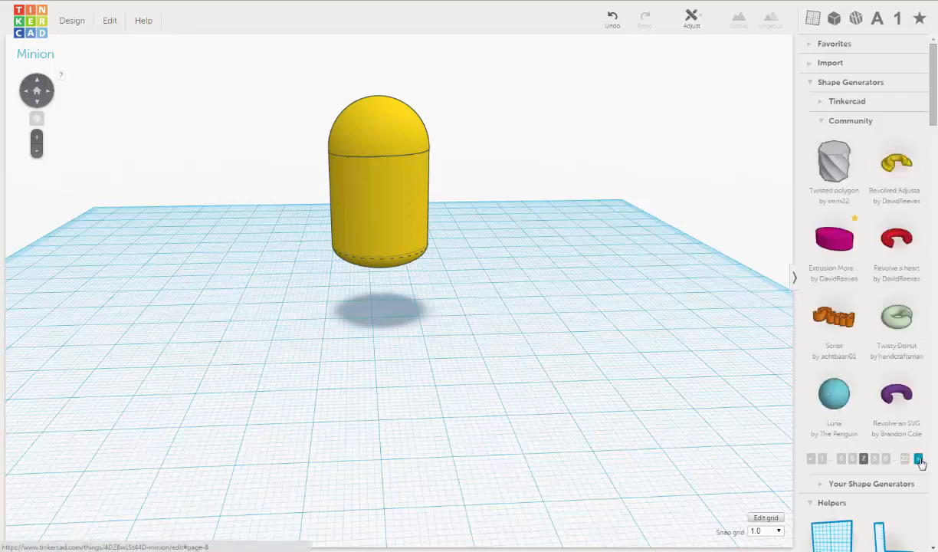
click(919, 459)
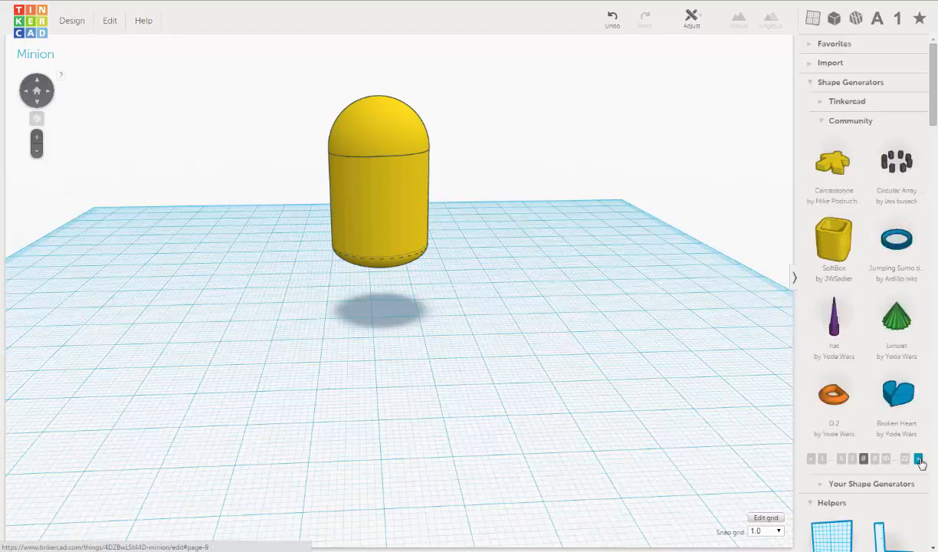
click(918, 459)
click(919, 459)
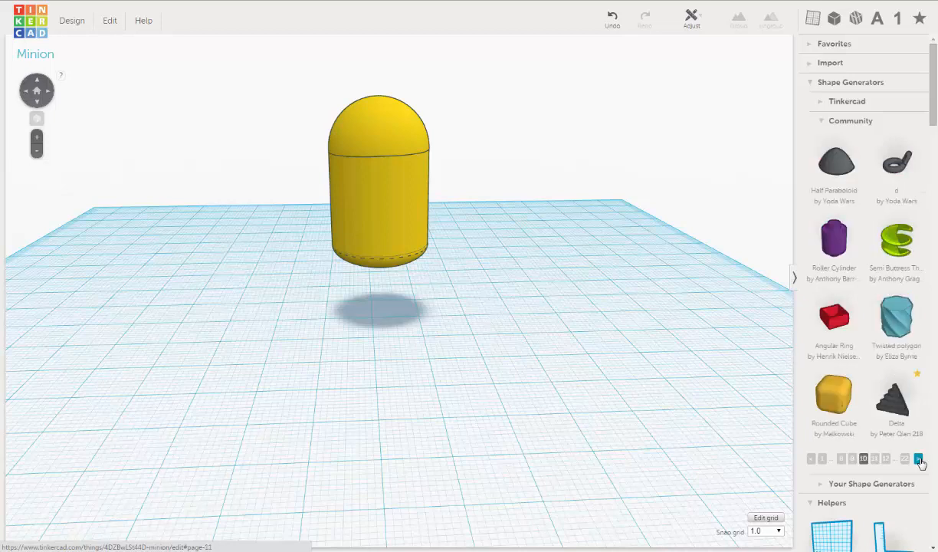
click(919, 459)
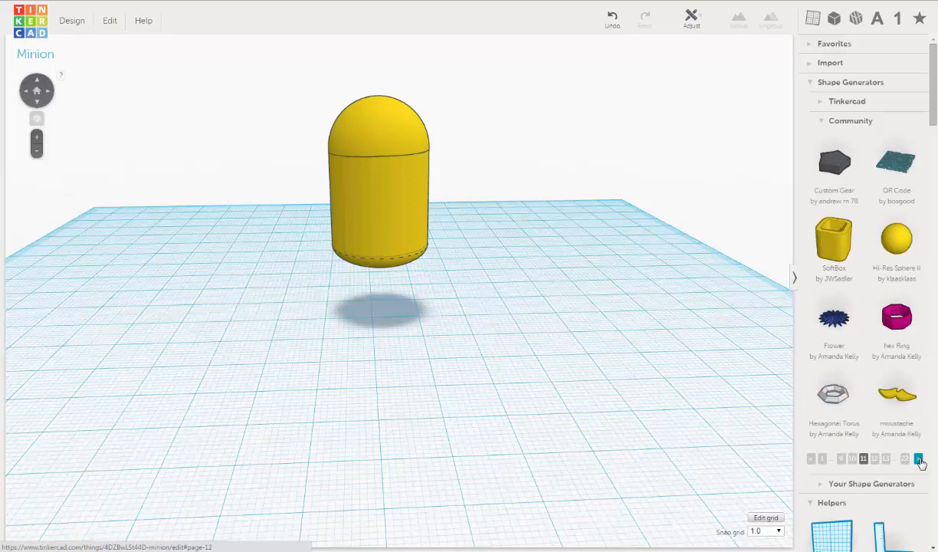
click(918, 458)
click(919, 459)
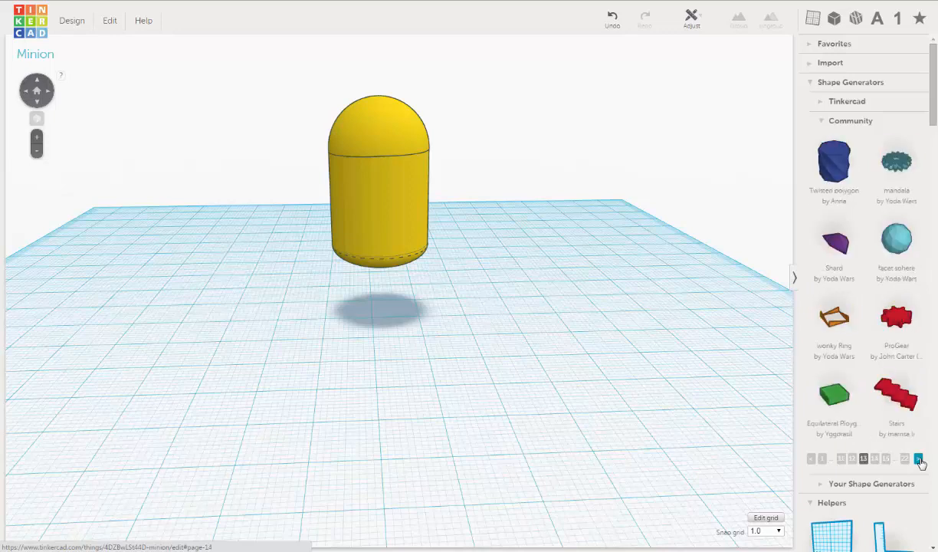
click(812, 460)
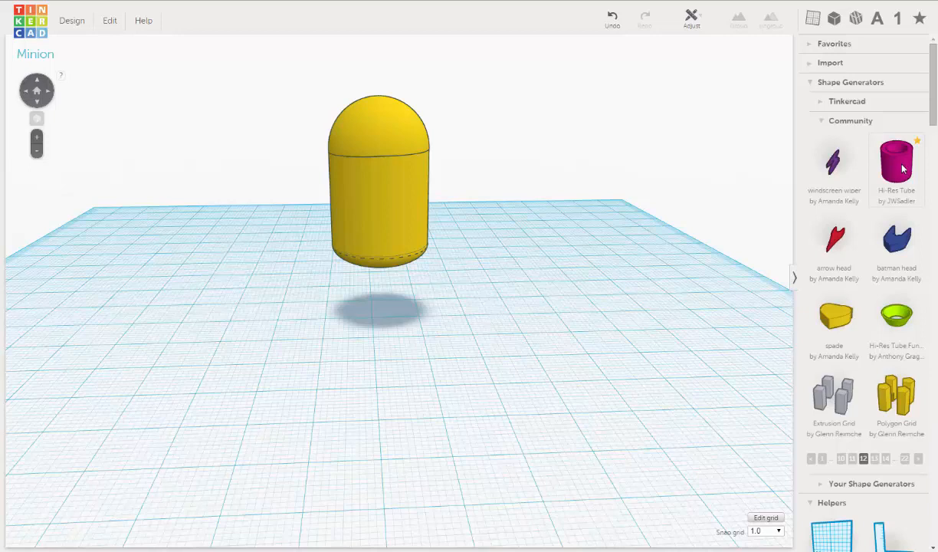
drag(902, 167, 513, 348)
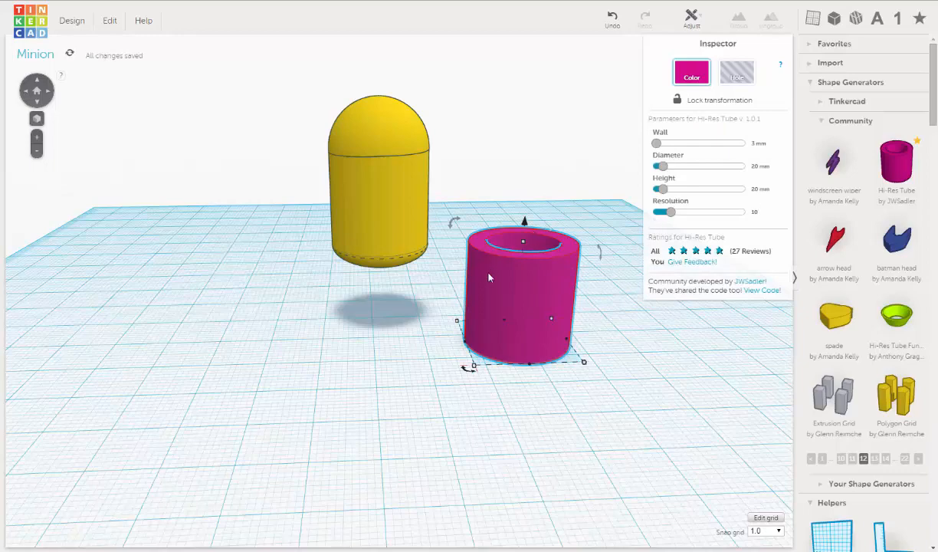
- Rotate the tube onto its side so its opening faces the front like a goggle lens
right_drag(489, 278, 507, 237)
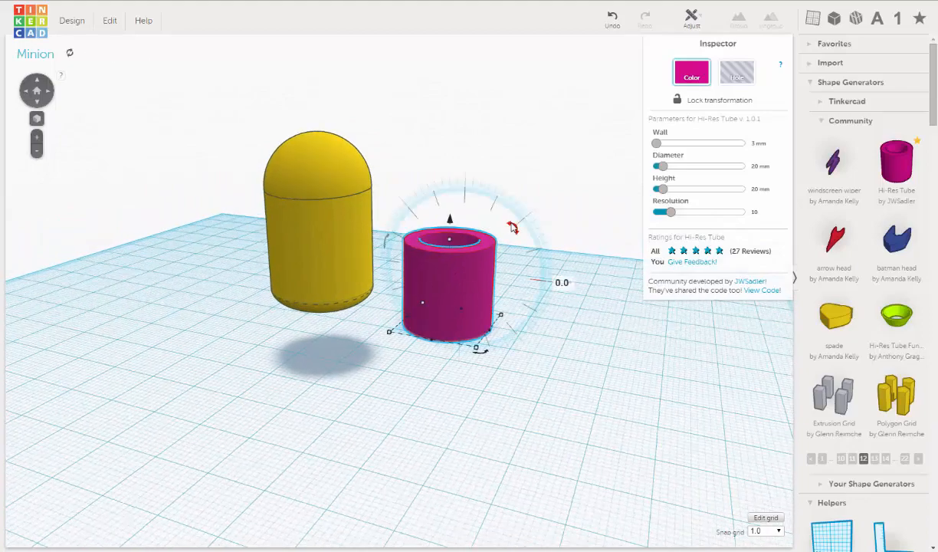
drag(512, 227, 505, 330)
right_drag(557, 356, 429, 322)
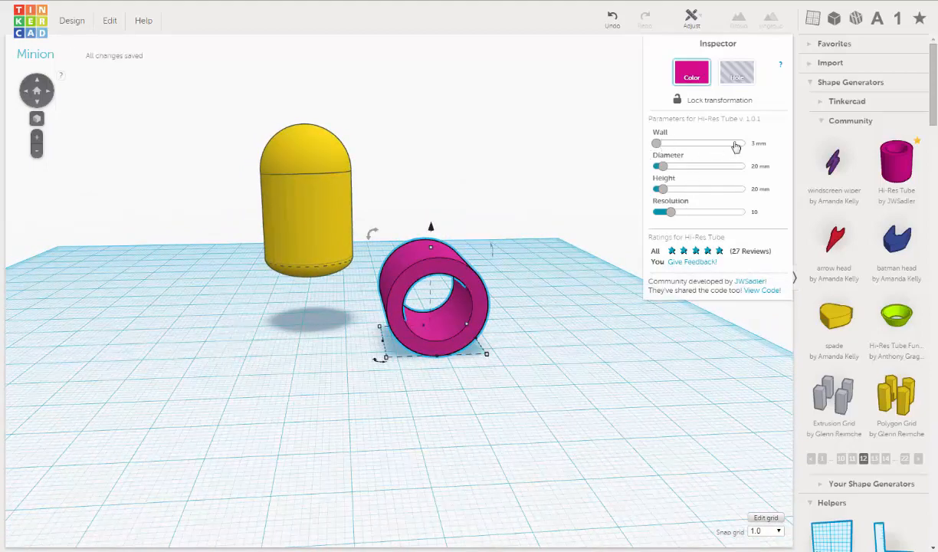
- Set the tube's wall to 1 mm and its diameter to 6 mm
click(765, 144)
key(Return)
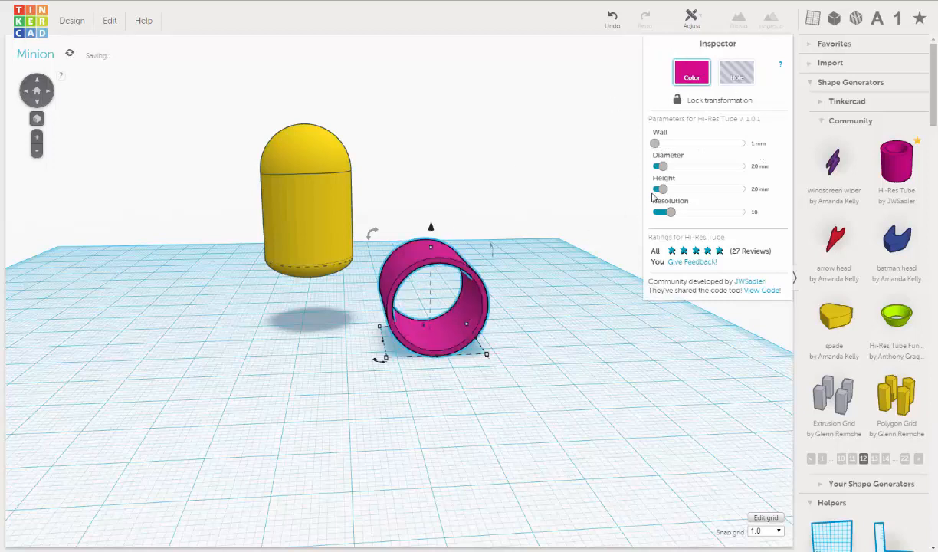
click(763, 166)
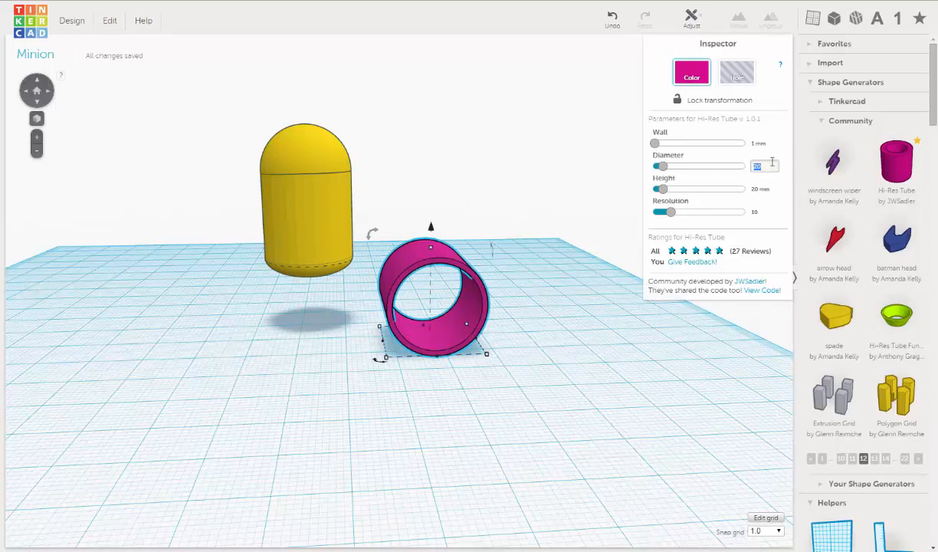
text(6)
key(Return)
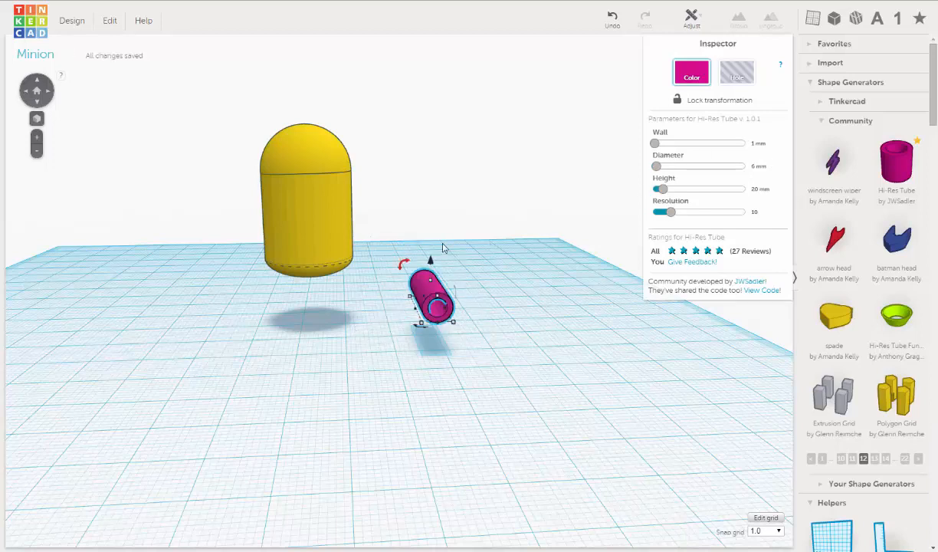
- Set the tube's diameter to 10 mm and its height to 4 mm
click(759, 166)
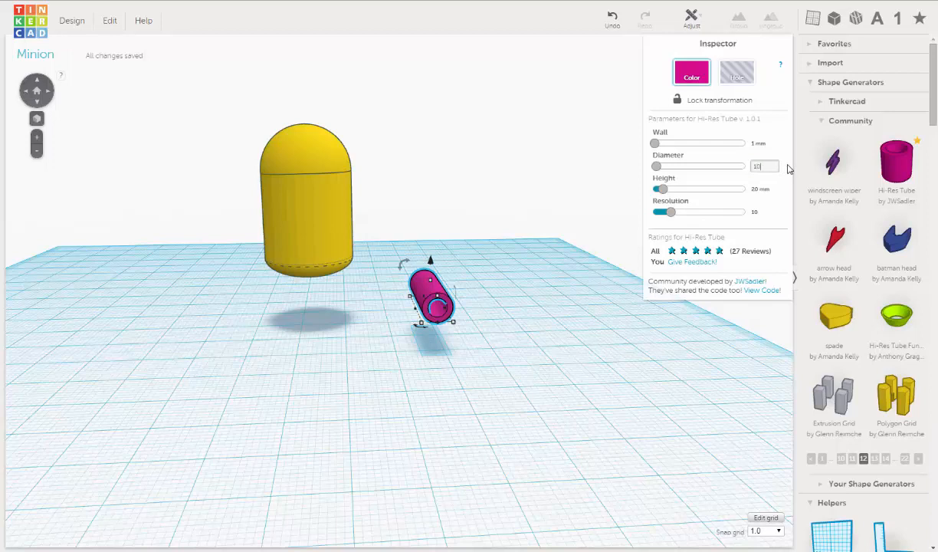
key(Return)
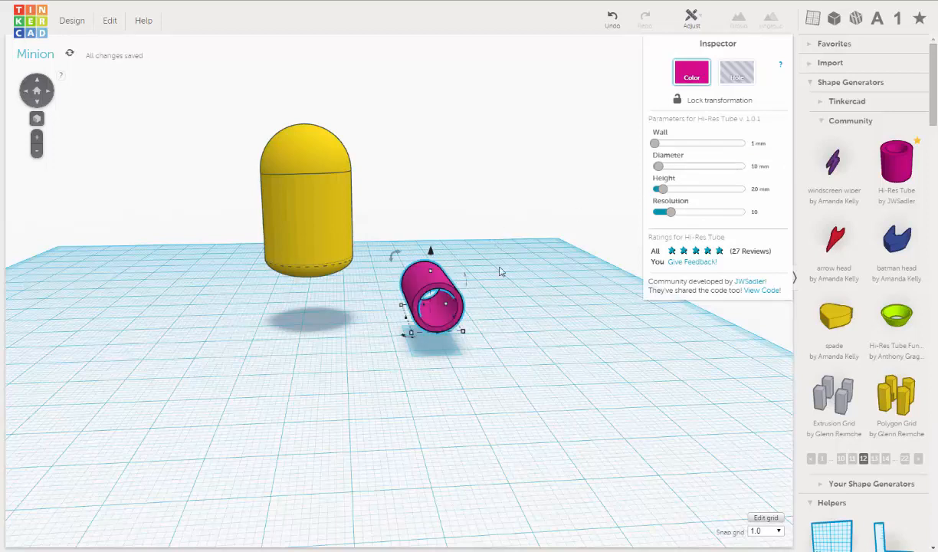
click(763, 190)
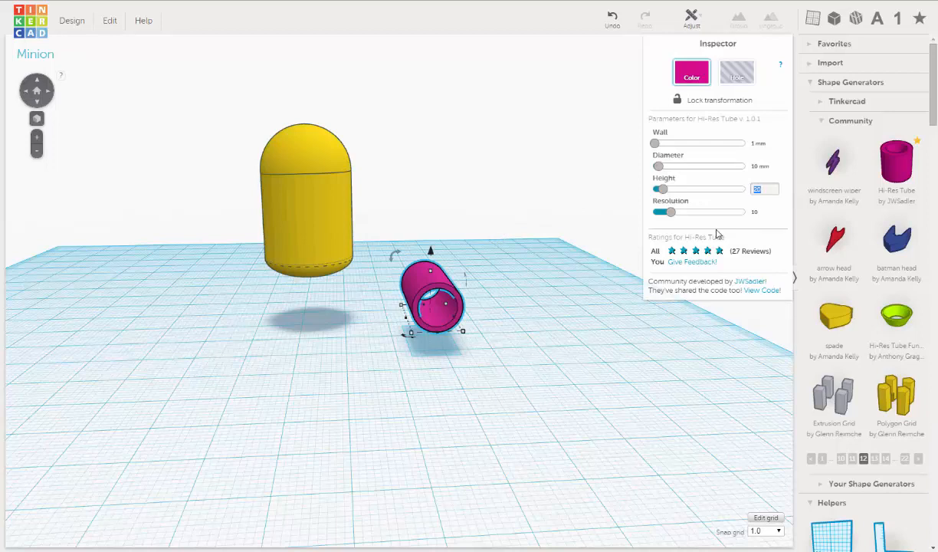
key(Return)
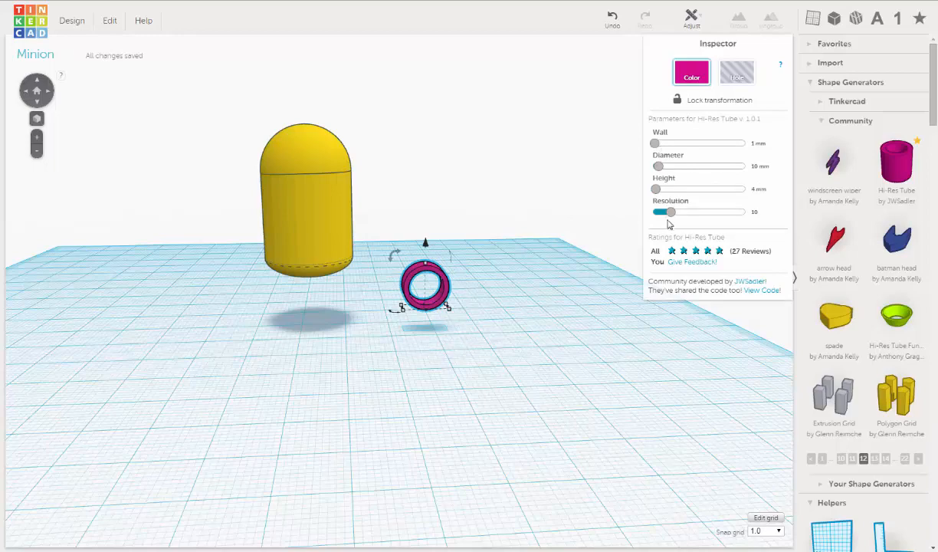
- Raise the tube ring to 29 mm above the workplane, level with the Minion's head
mouse_move(427, 245)
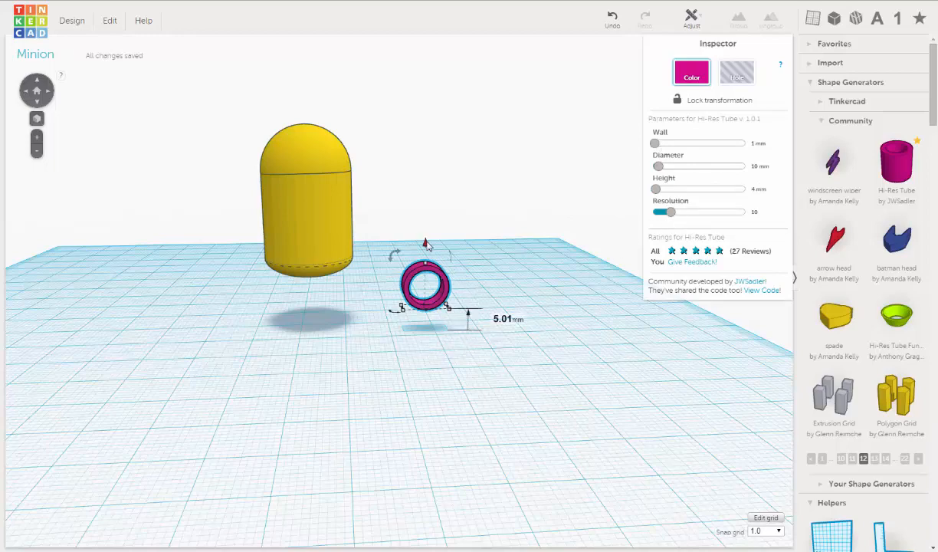
drag(427, 244, 427, 126)
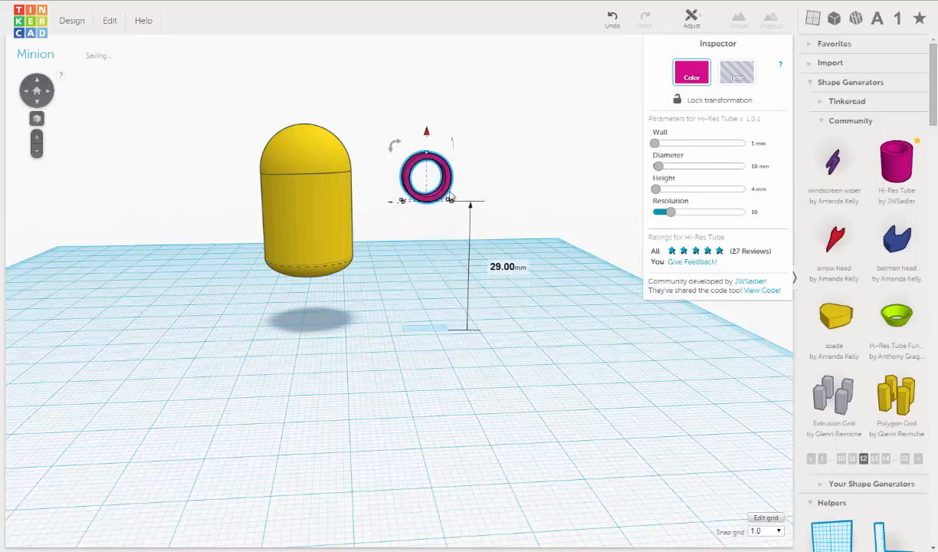
right_drag(473, 221, 511, 243)
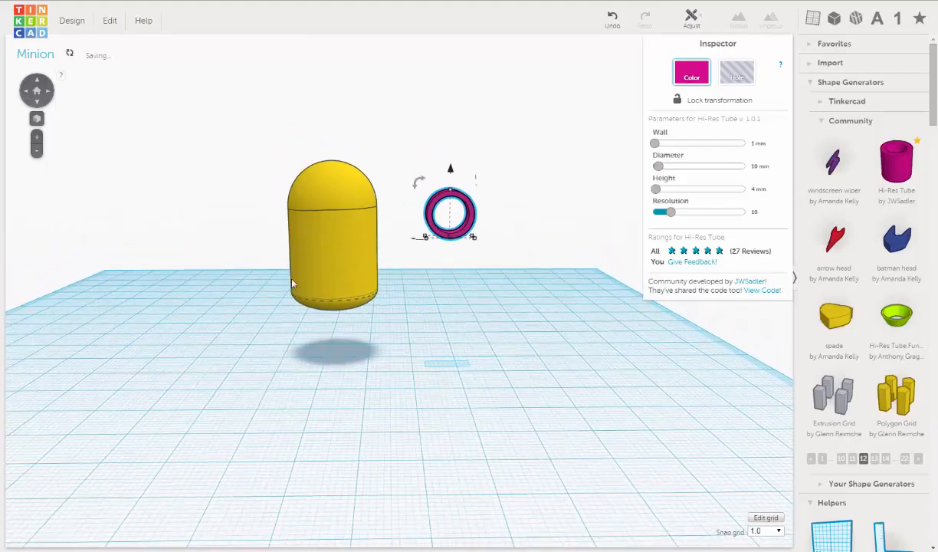
- Move the ring sideways until it sits on the front of the Minion's head, across the dome seam
right_drag(293, 278, 278, 263)
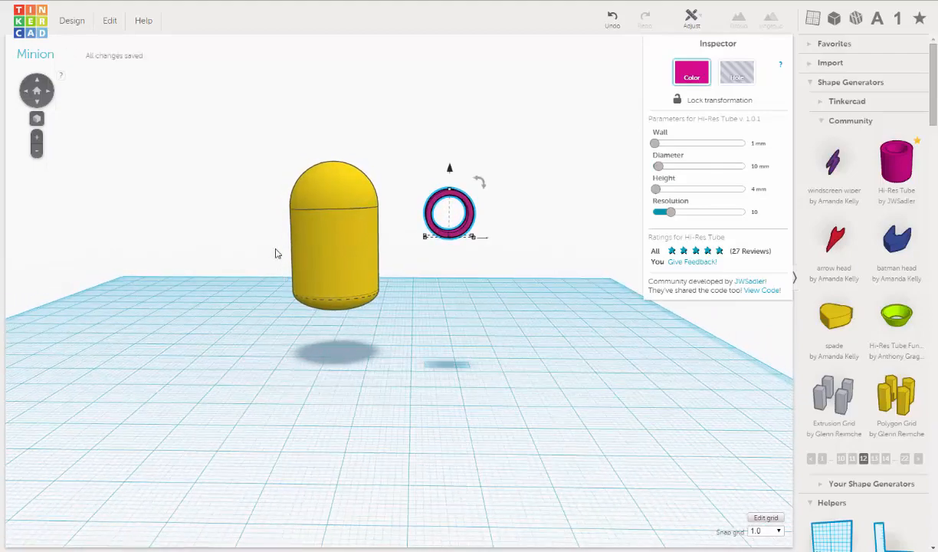
key(Left)
key(Left)
key(Left)
key(Left)
key(Left)
key(Left)
key(Left)
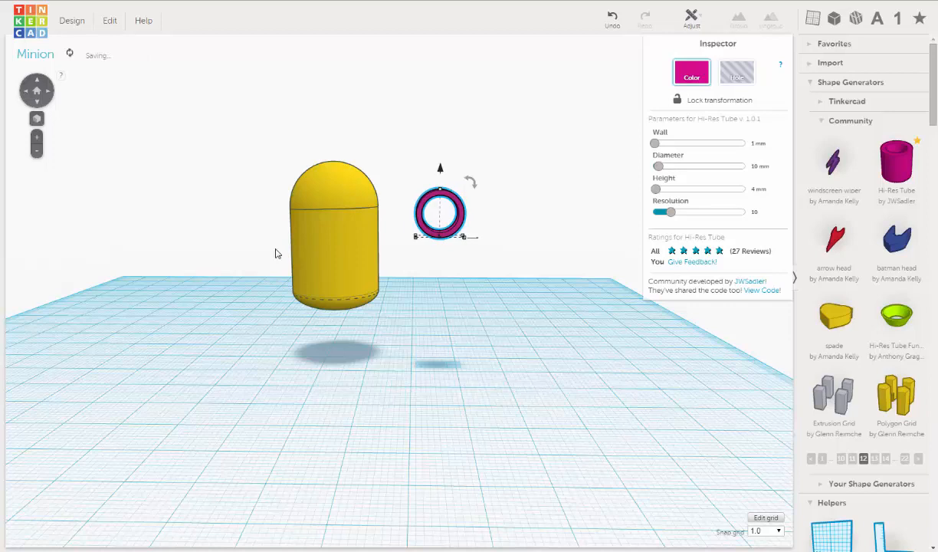
key(Left)
key(Left)
key(Left)
key(Left)
key(Left)
key(Left)
key(Left)
key(Left)
key(Left)
key(Left)
key(Left)
key(Left)
key(Left)
key(Left)
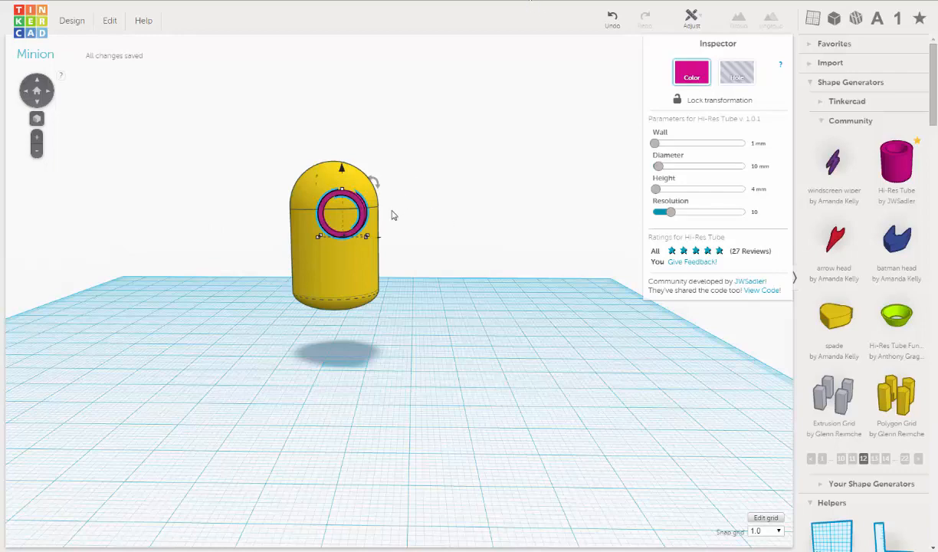
- Reduce the goggle ring's diameter to 8 mm
scroll(395, 224, up, 4)
right_drag(419, 364, 427, 279)
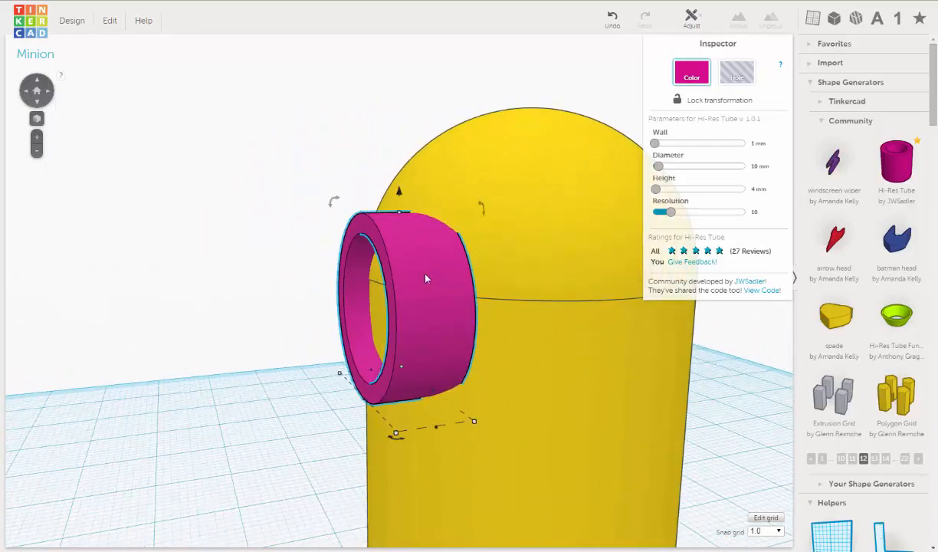
right_drag(391, 248, 492, 283)
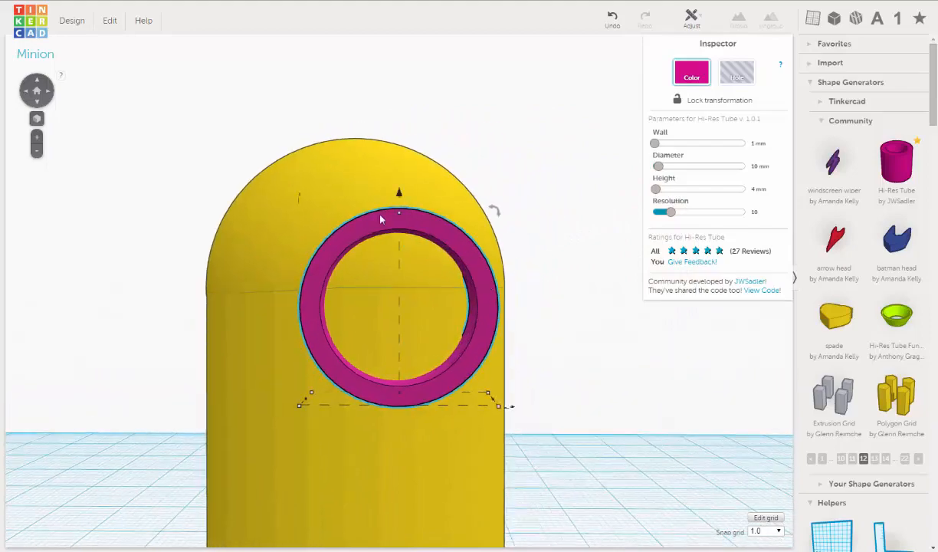
mouse_move(448, 308)
right_down()
mouse_move(378, 307)
mouse_move(442, 306)
mouse_move(438, 296)
right_up()
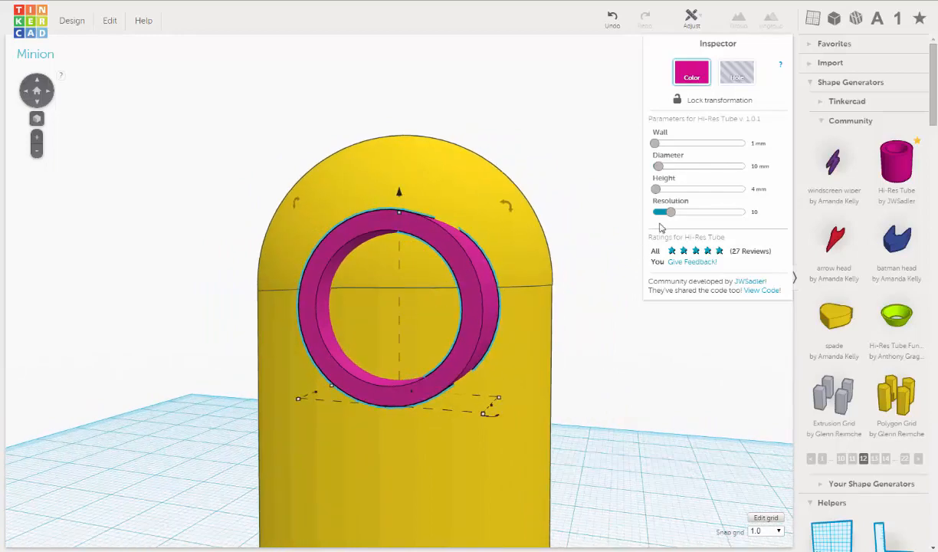
click(757, 165)
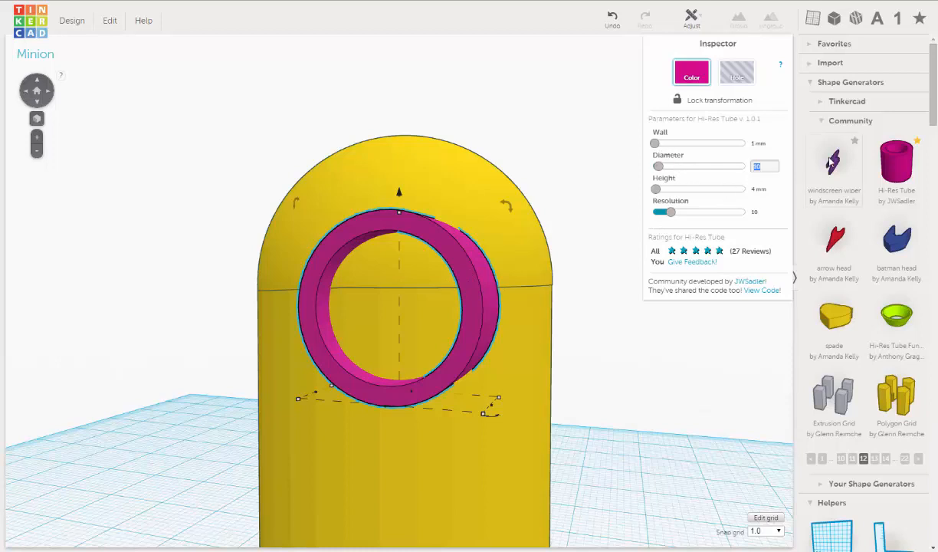
key(Return)
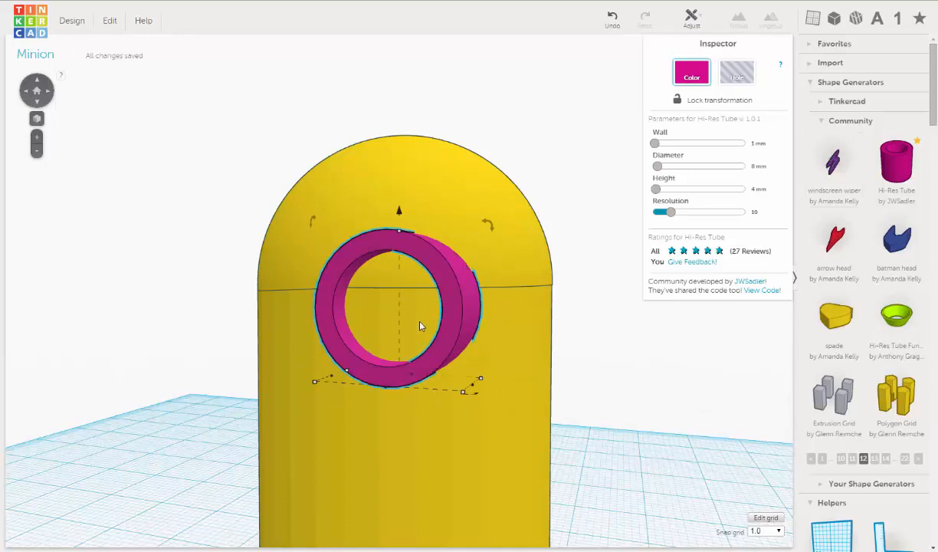
- Shift the goggle ring 1 mm to the right on the face and check its position from an angle
right_drag(427, 329, 452, 329)
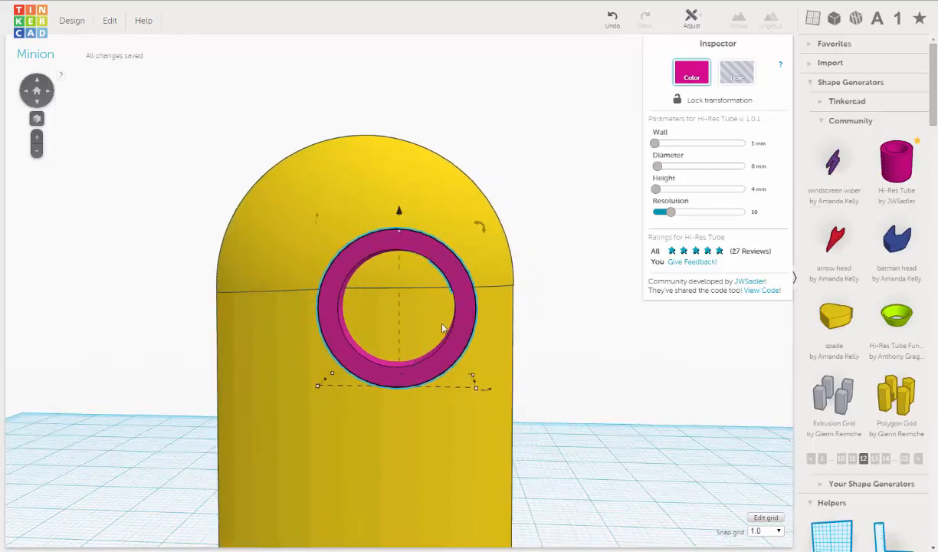
key(Right)
key(Right)
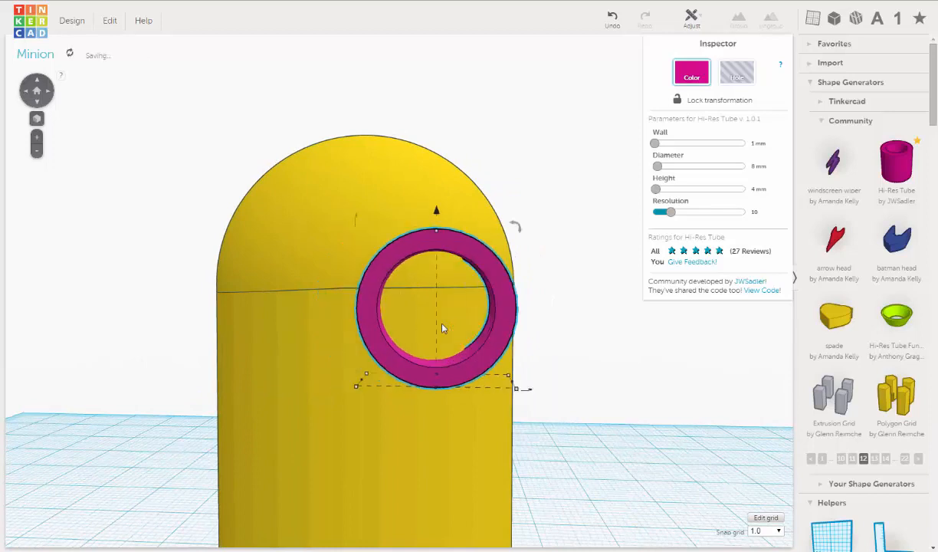
key(Left)
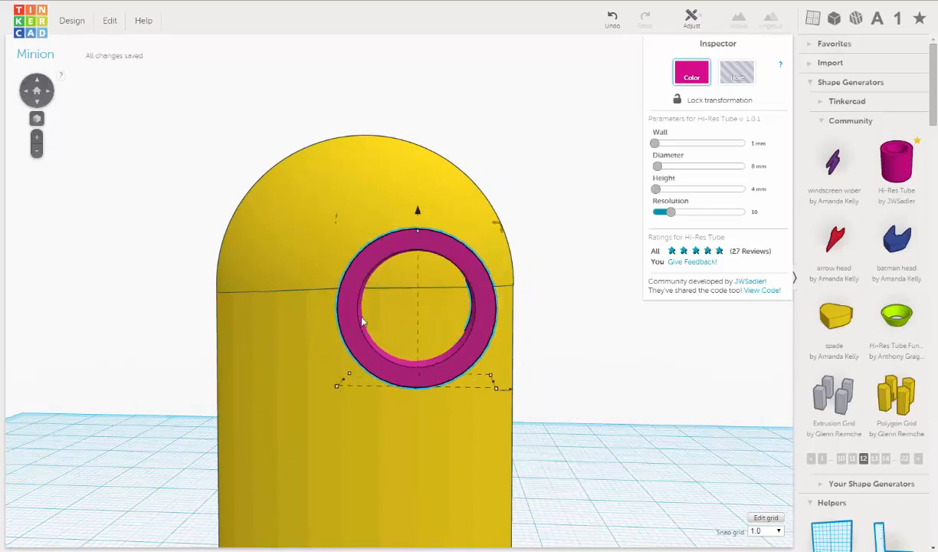
mouse_move(361, 317)
right_down()
mouse_move(380, 294)
mouse_move(354, 335)
right_up()
right_drag(394, 364, 455, 350)
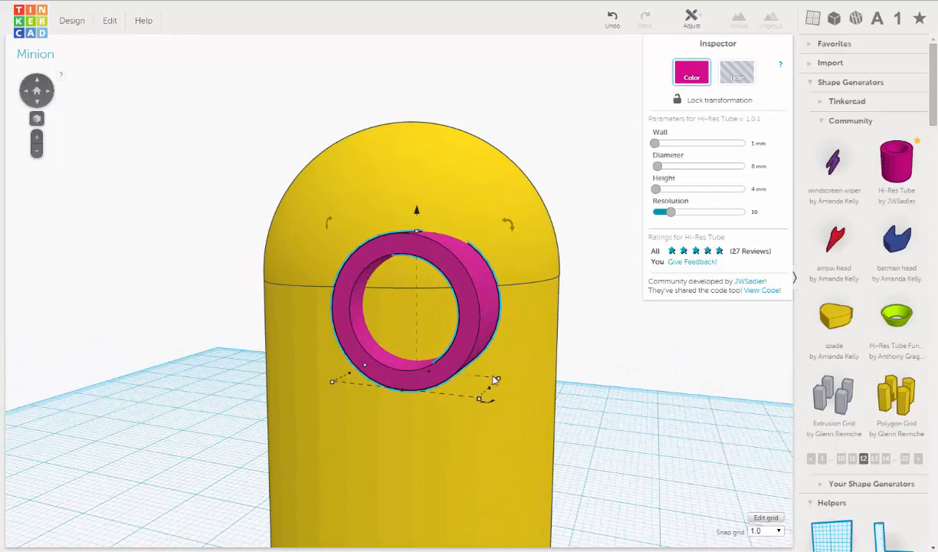
- Duplicate the goggle ring on the Minion's face
mouse_move(507, 394)
right_down()
mouse_move(383, 398)
mouse_move(505, 394)
right_up()
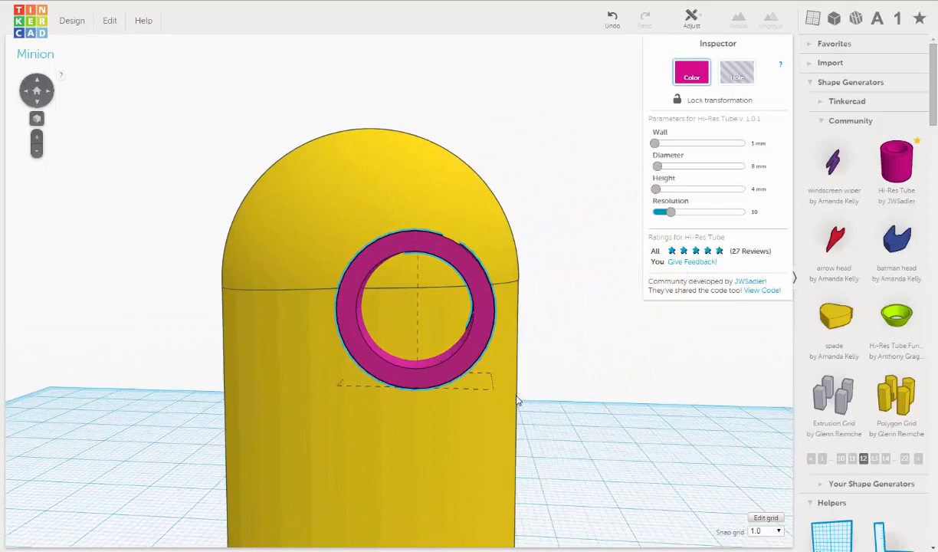
click(68, 25)
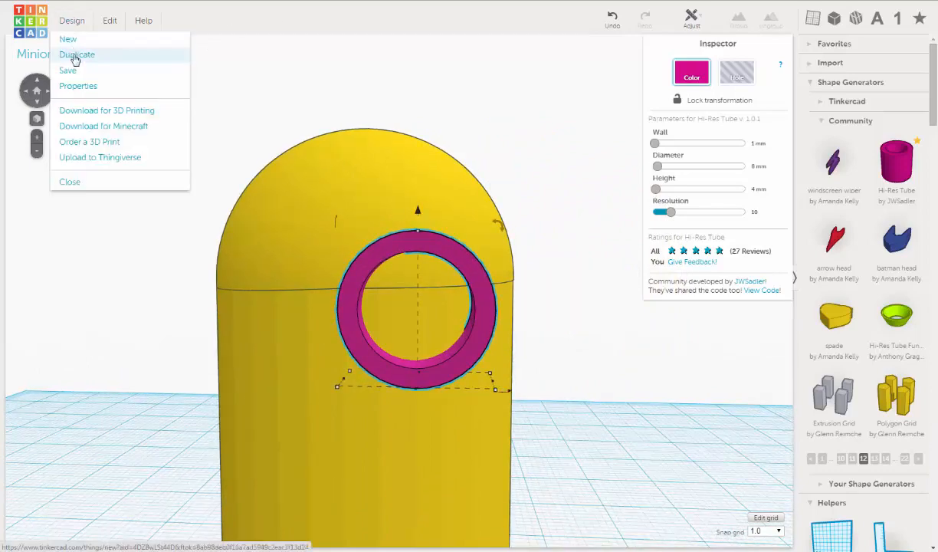
click(260, 5)
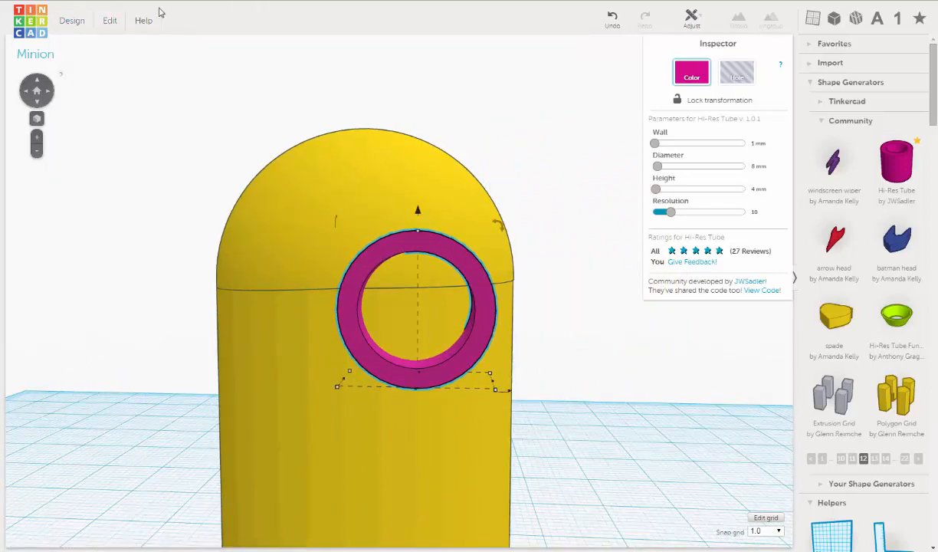
click(112, 23)
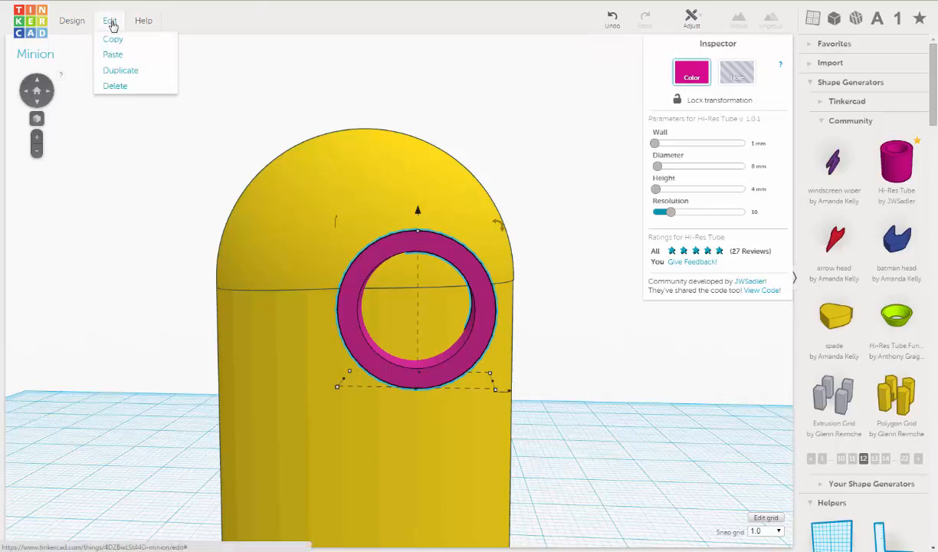
click(115, 69)
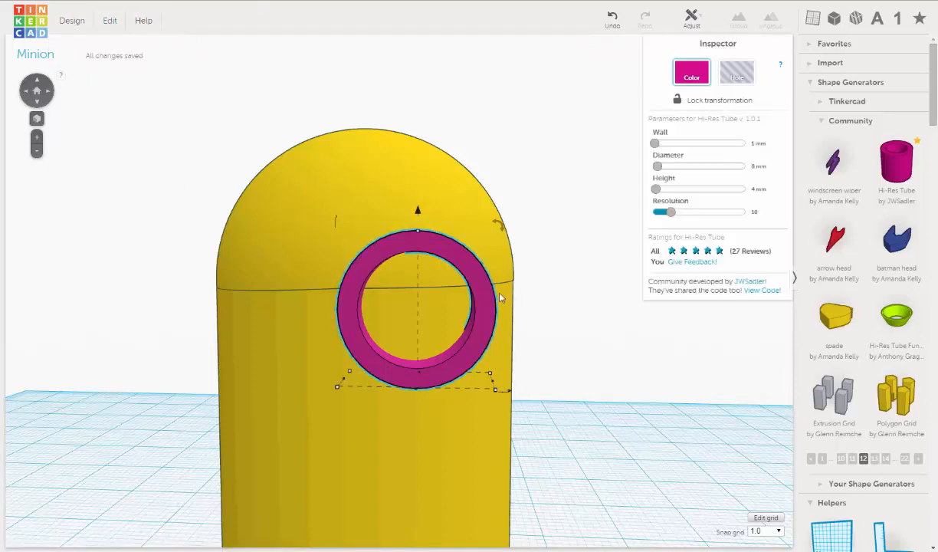
- Move the duplicated ring 7 mm to the left so the two goggle rings slightly overlap at the middle of the face
key(Left)
key(Left)
key(Left)
key(Left)
key(Left)
key(Left)
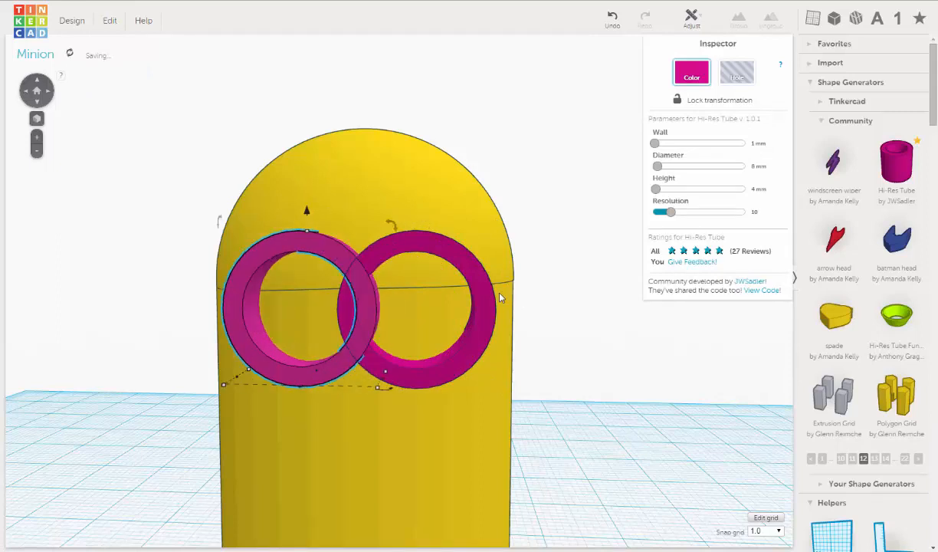
key(Left)
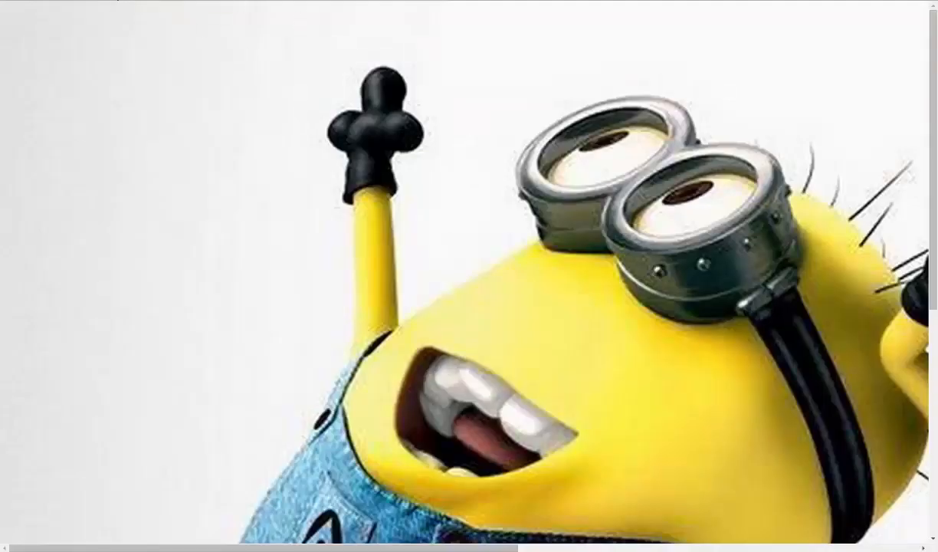
- Search Google Images for "minions" in a new browser tab
key(ctrl+t)
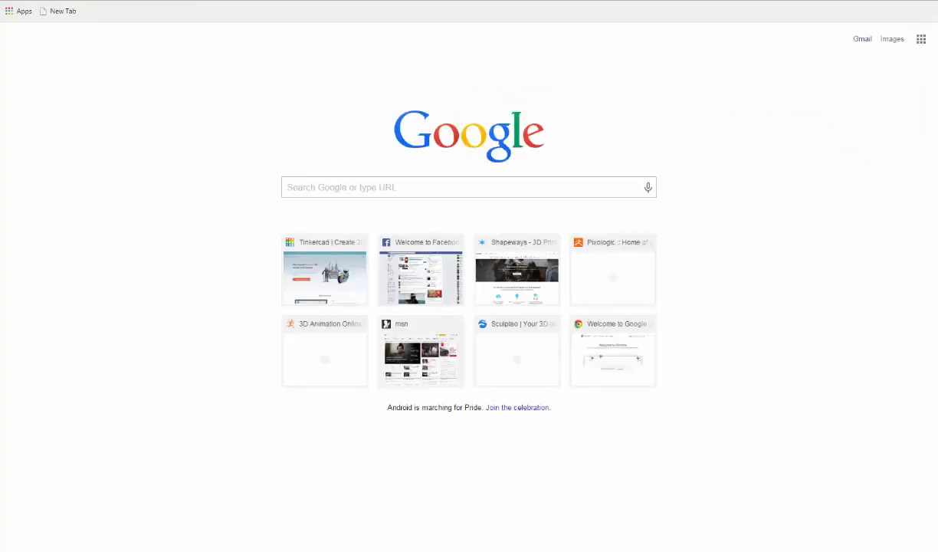
text(m)
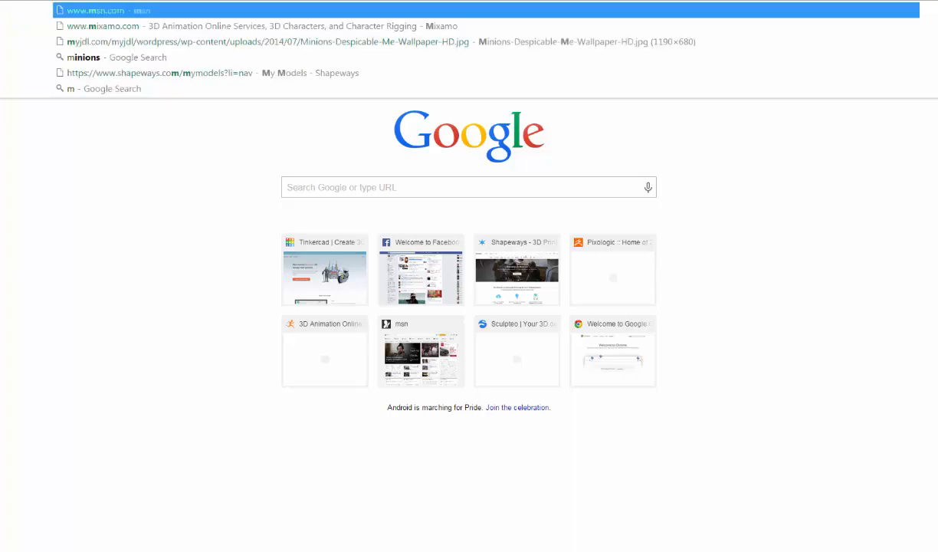
text(inions)
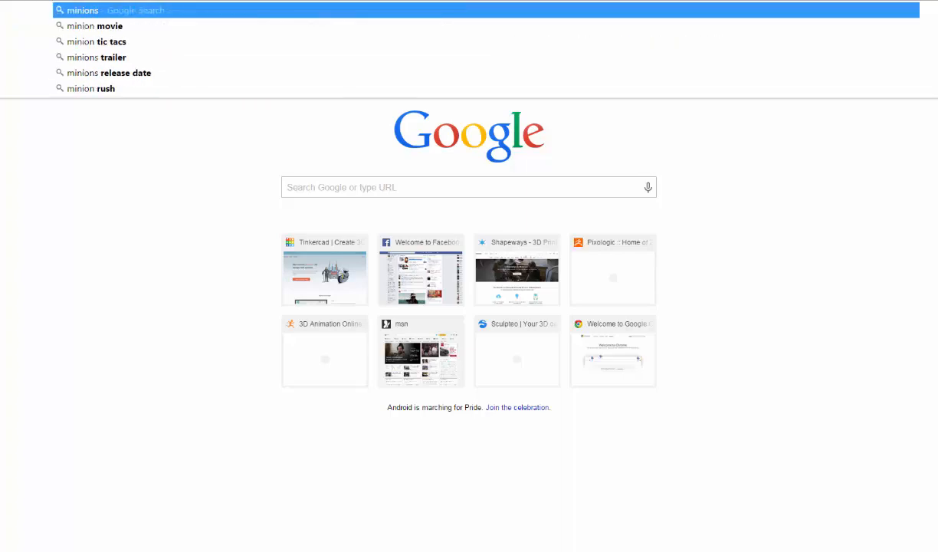
key(Return)
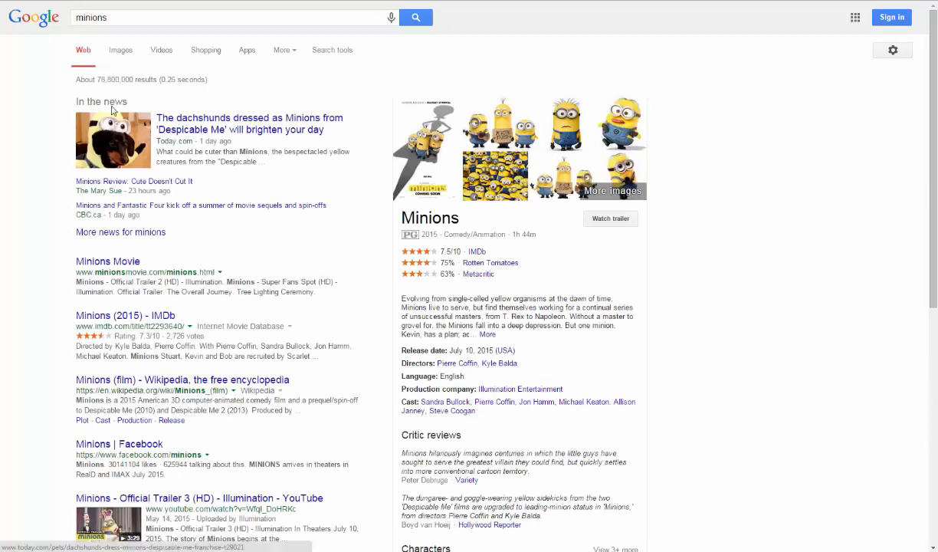
click(120, 51)
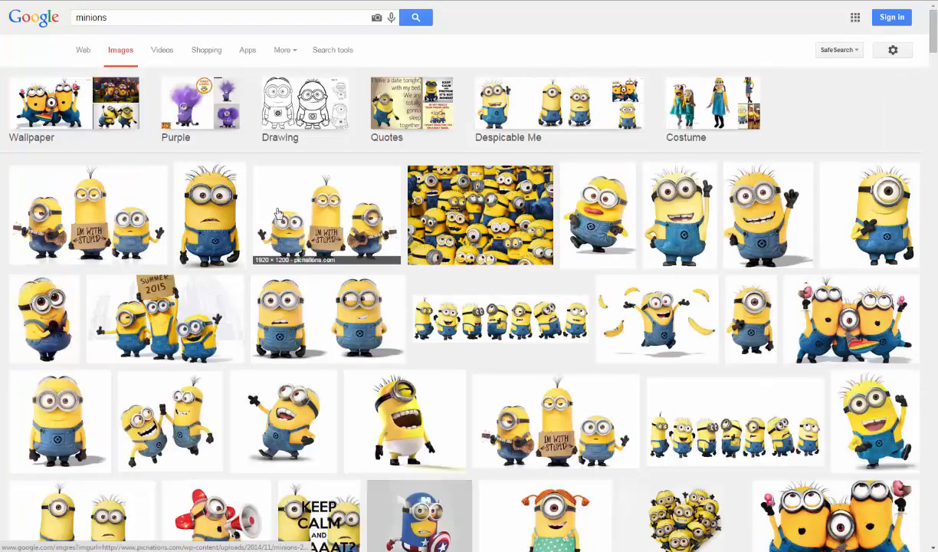
- Open the front-facing picture of the two-eyed frowning Minion on its own page and enlarge it as a reference
click(233, 221)
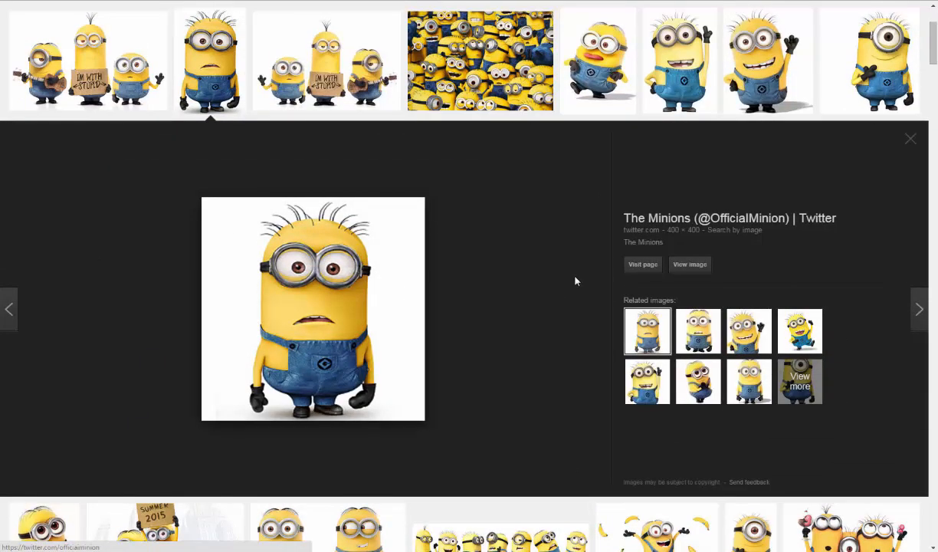
click(688, 264)
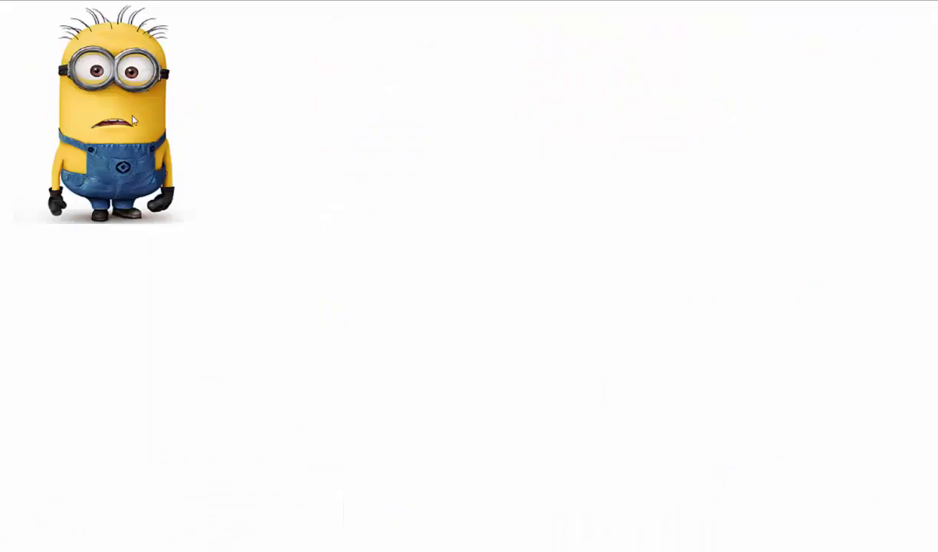
ctrl+scroll(130, 123, up, 5)
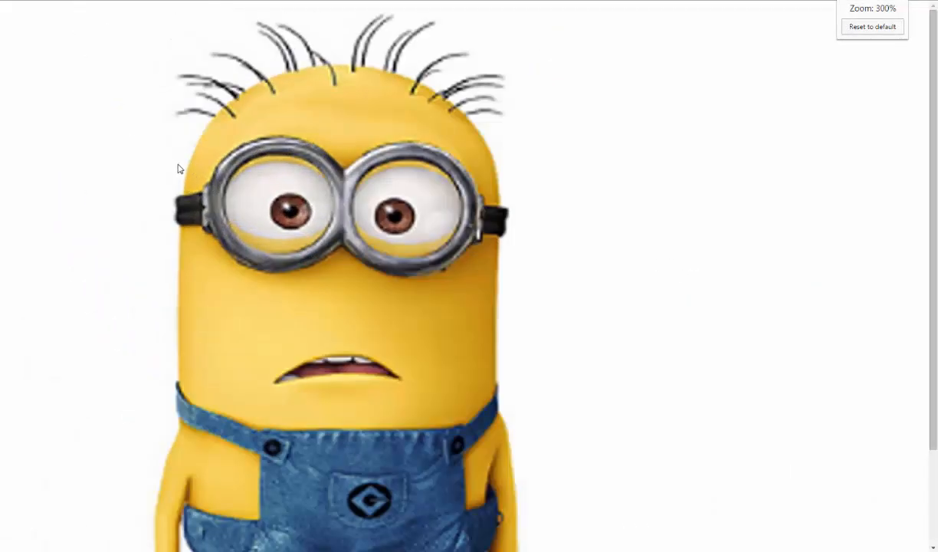
ctrl+scroll(205, 151, up, 1)
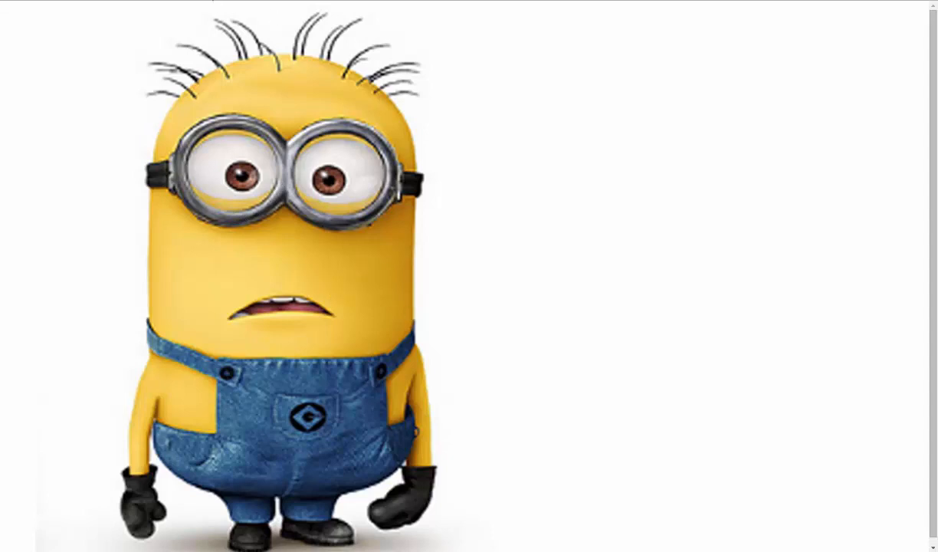
- Switch back to Tinkercad and compare the two goggle rings with the Minion reference picture
key(ctrl+Tab)
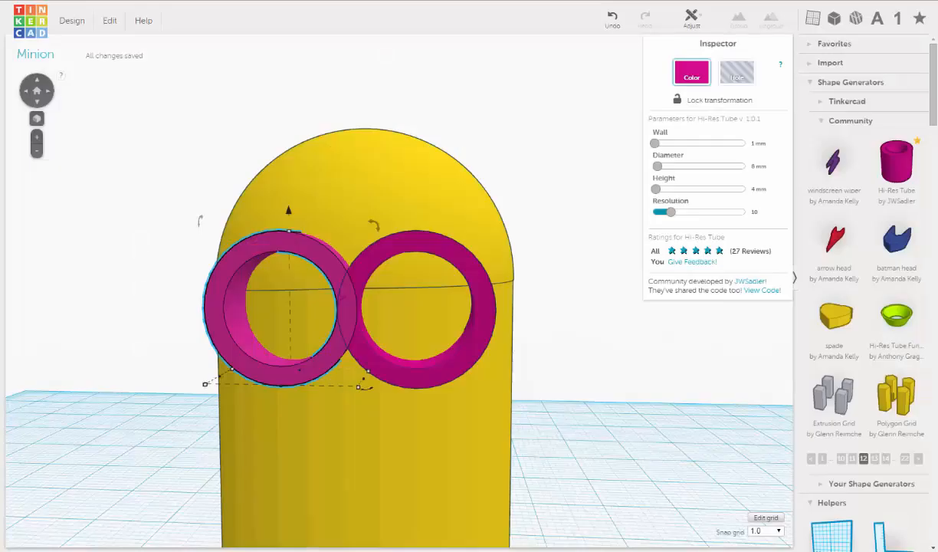
right_drag(422, 389, 463, 392)
scroll(471, 384, down, 3)
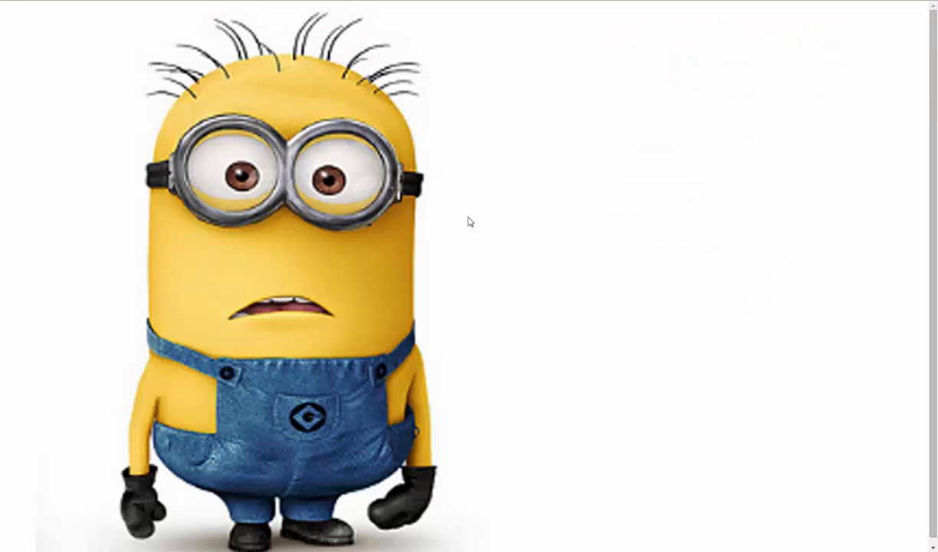
scroll(470, 222, down, 1)
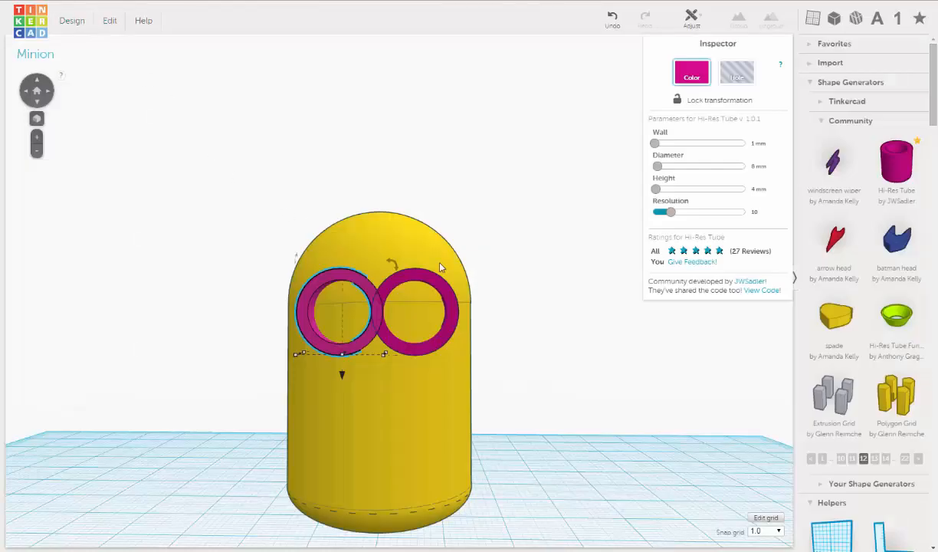
right_drag(419, 250, 368, 345)
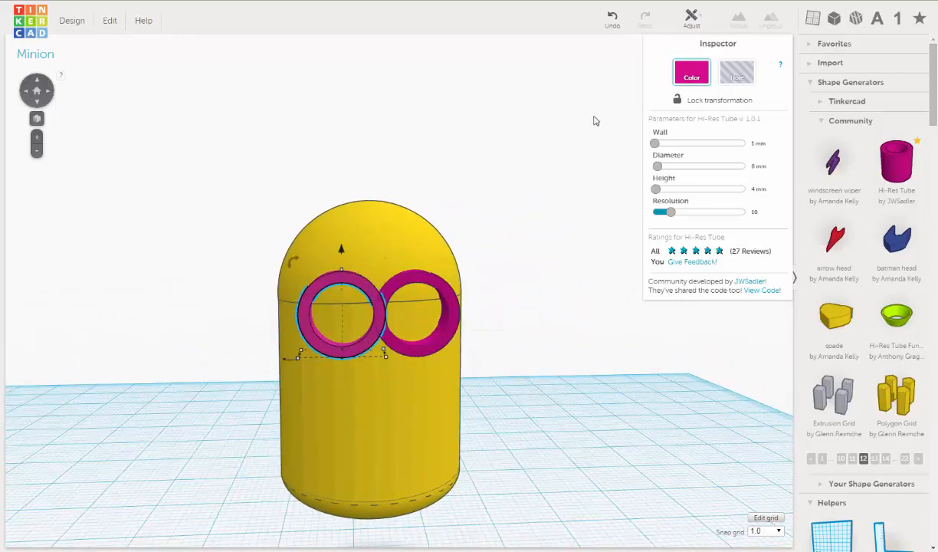
- Recolor both goggle rings with the light gray preset
click(692, 77)
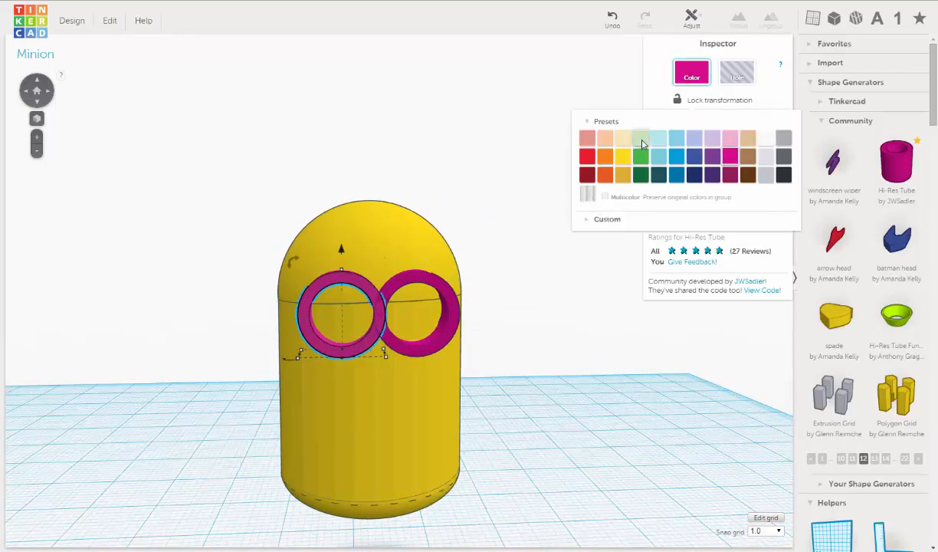
click(782, 138)
click(455, 316)
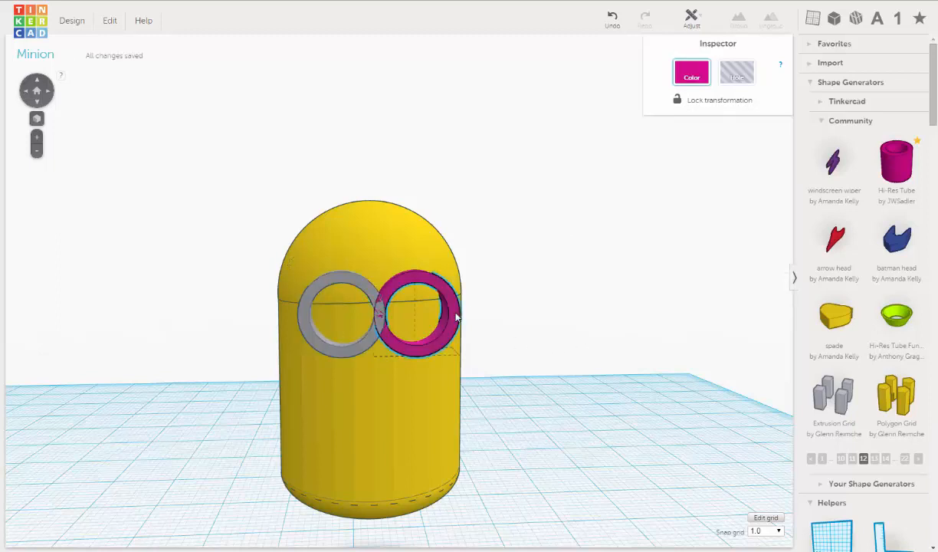
click(690, 73)
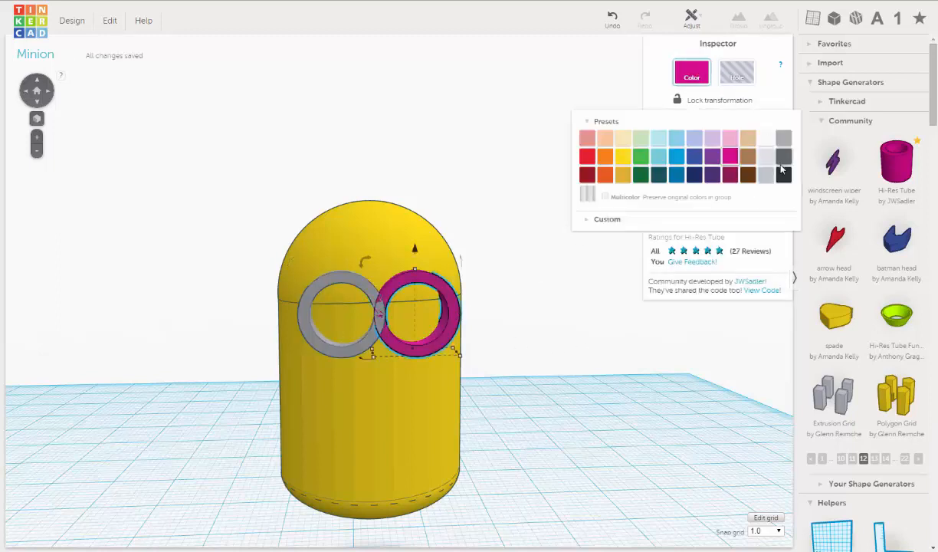
click(782, 138)
click(491, 313)
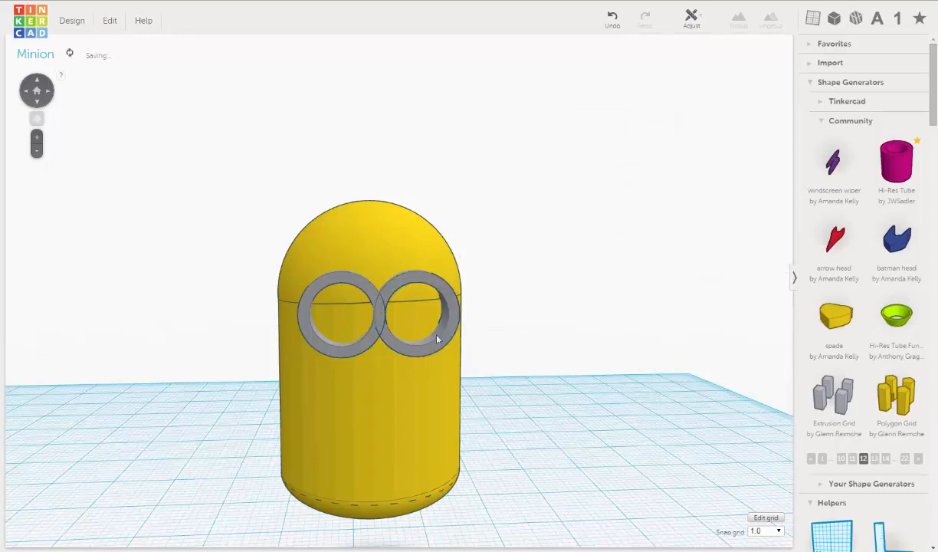
- Set the wall thickness of the right goggle ring to 0.8 mm
right_drag(437, 339, 417, 331)
scroll(419, 314, up, 5)
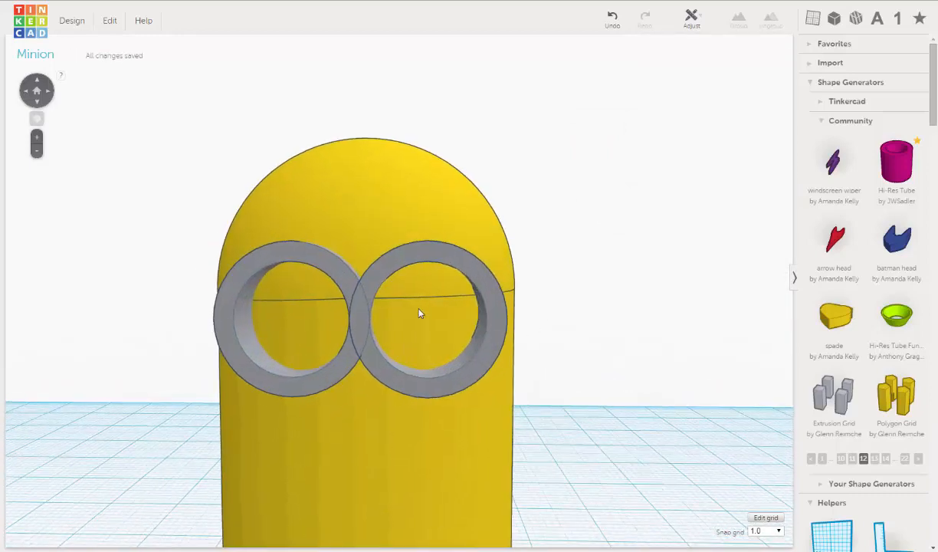
scroll(453, 306, down, 3)
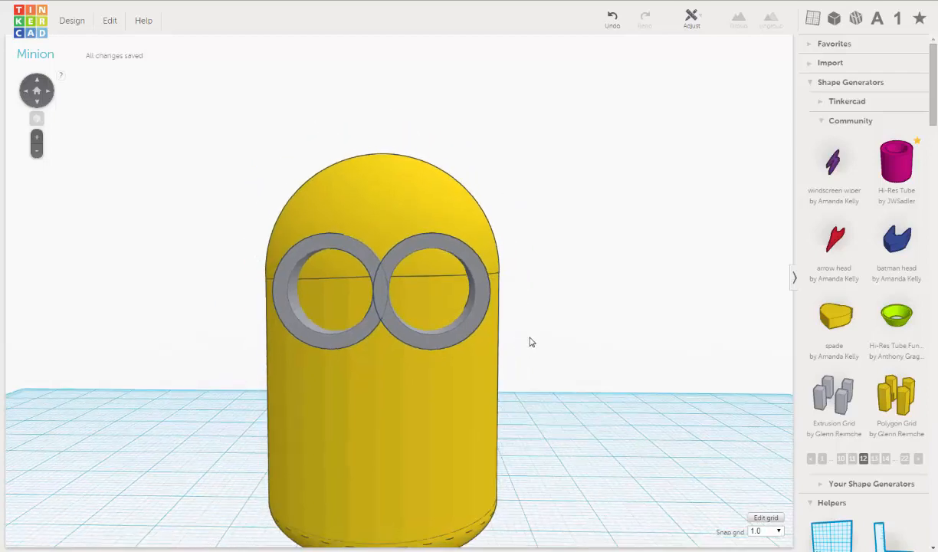
mouse_move(531, 341)
right_down()
mouse_move(398, 328)
mouse_move(353, 310)
mouse_move(357, 337)
mouse_move(513, 328)
mouse_move(458, 339)
mouse_move(364, 316)
mouse_move(527, 346)
mouse_move(538, 335)
right_up()
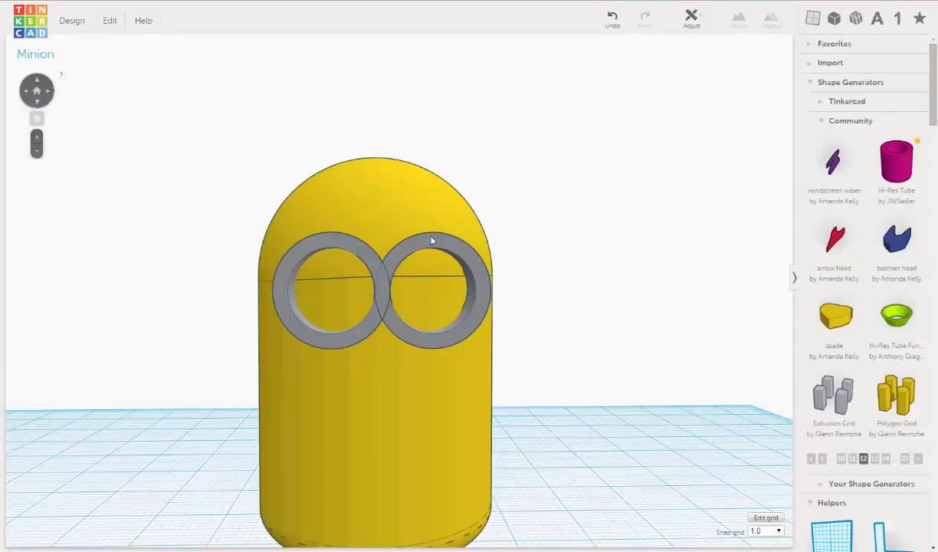
click(430, 240)
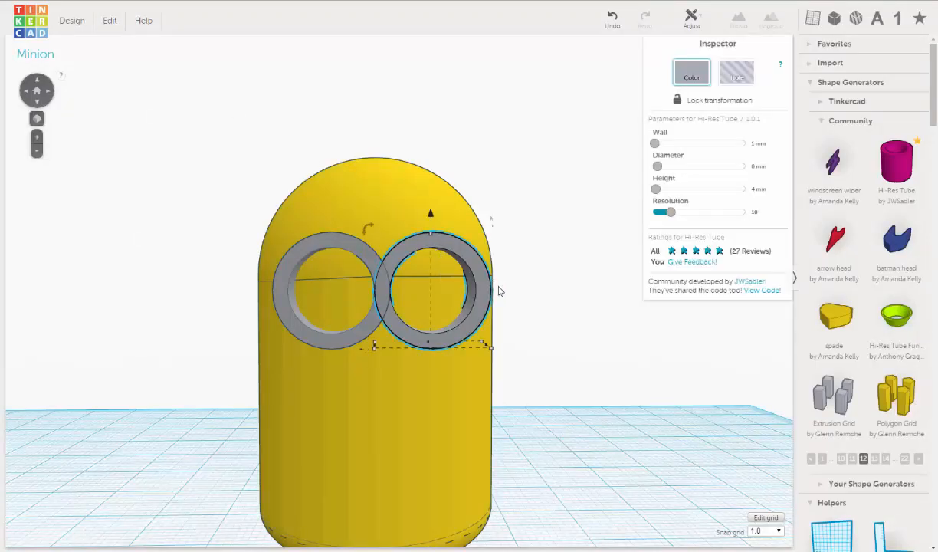
right_drag(506, 310, 492, 266)
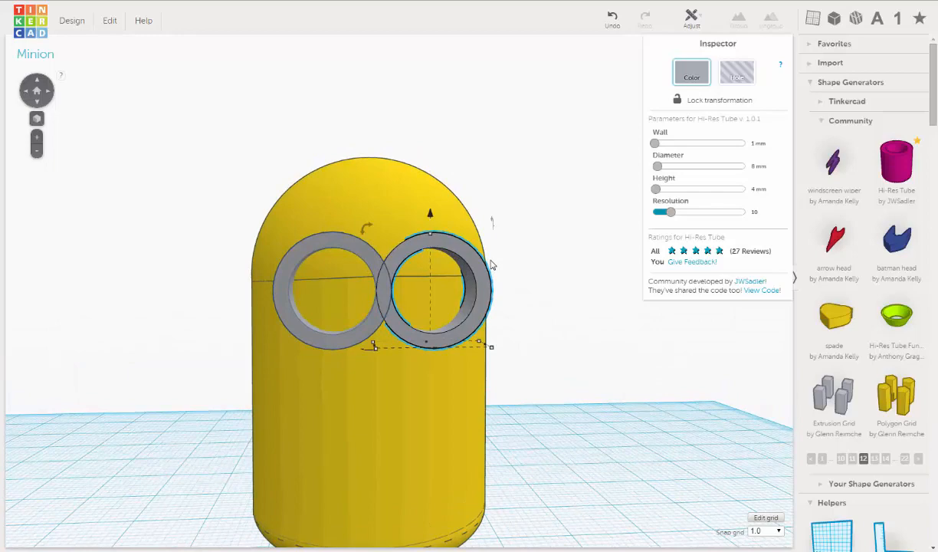
right_drag(360, 302, 312, 350)
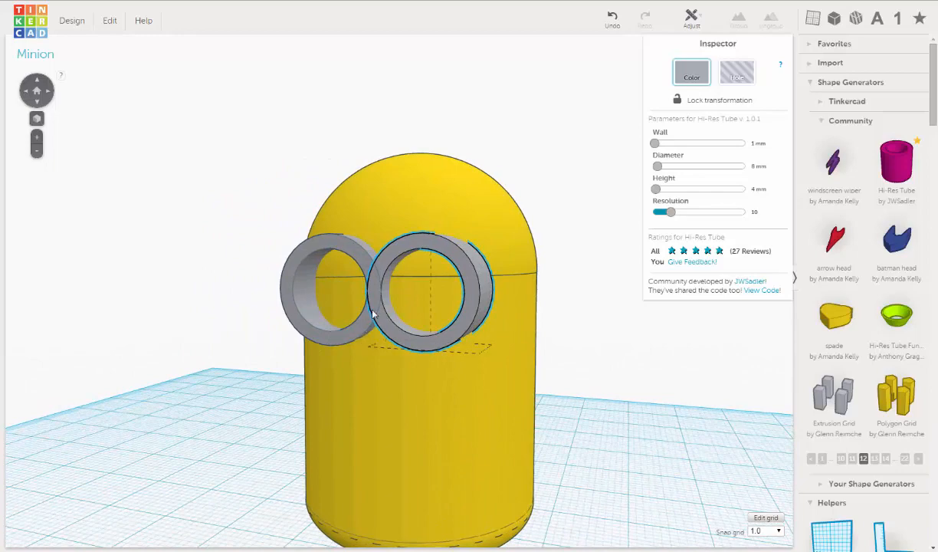
right_drag(357, 301, 411, 308)
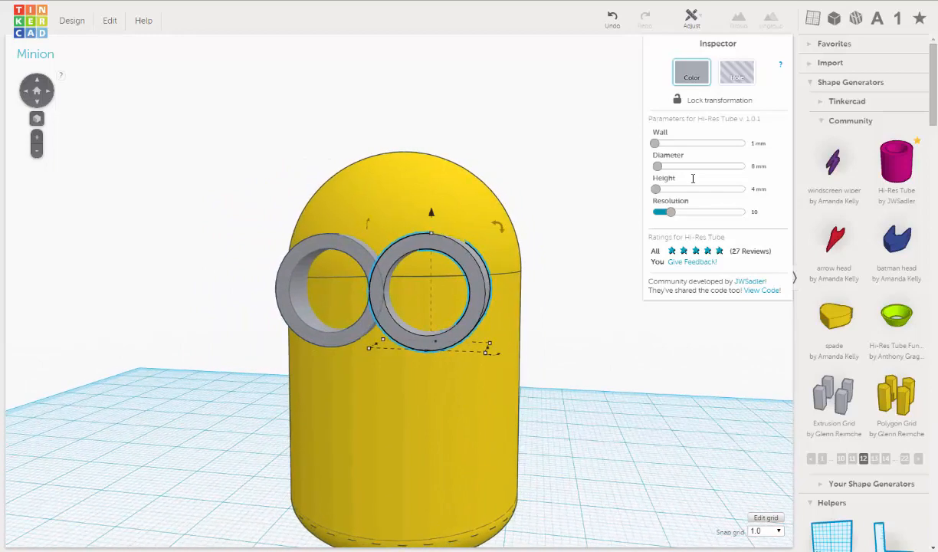
click(760, 142)
key(Return)
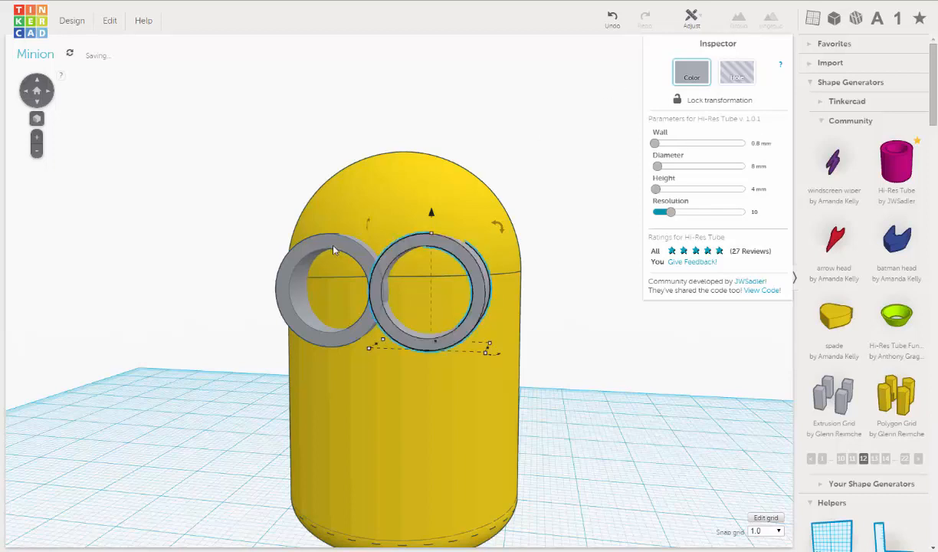
- Set the wall thickness of the left goggle ring to 0.8 mm
click(334, 247)
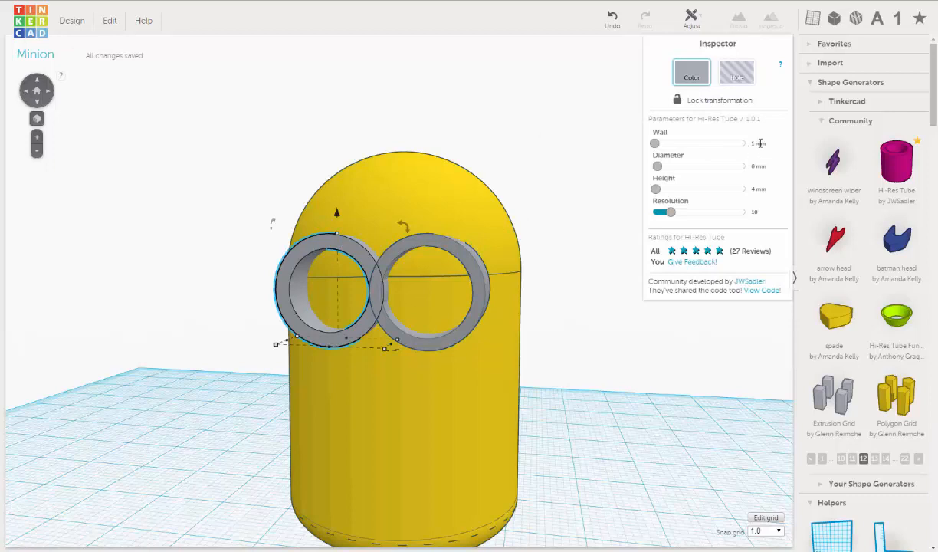
click(760, 143)
text(0.8)
key(Return)
- Check the goggles from the front and compare them with the Minion reference picture in the browser
right_drag(405, 334, 441, 314)
scroll(444, 317, down, 2)
scroll(440, 314, up, 2)
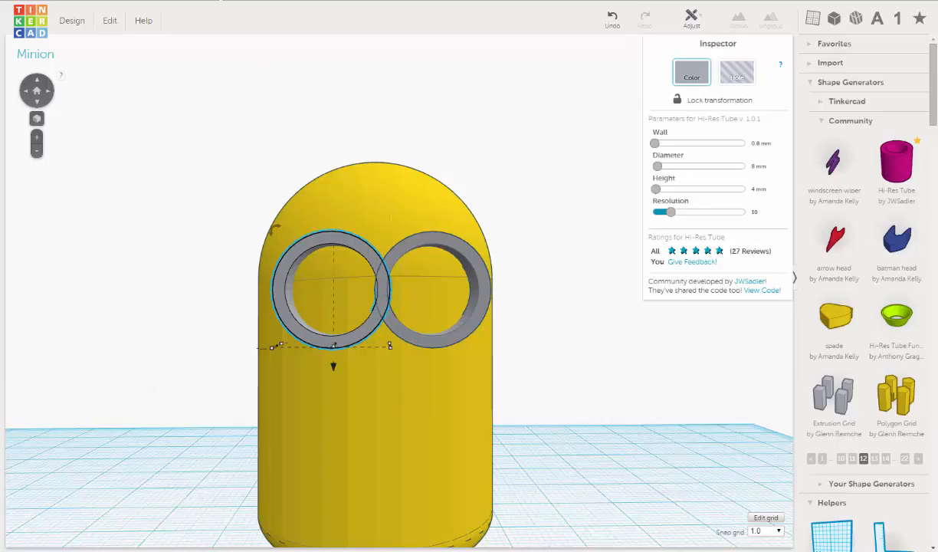
click(262, 0)
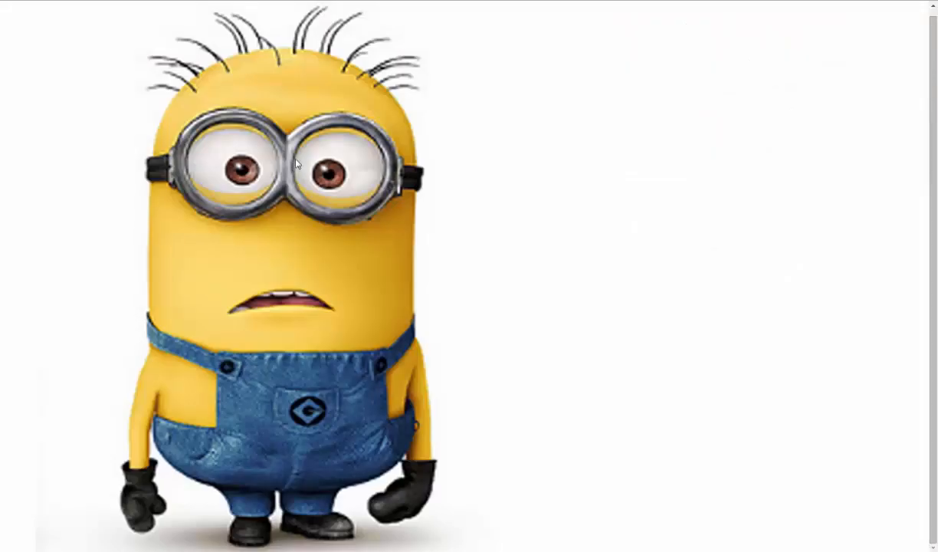
- Return to Tinkercad, set the snap grid to 0.25, and nudge the right goggle ring one grid step away from the left ring
click(100, 1)
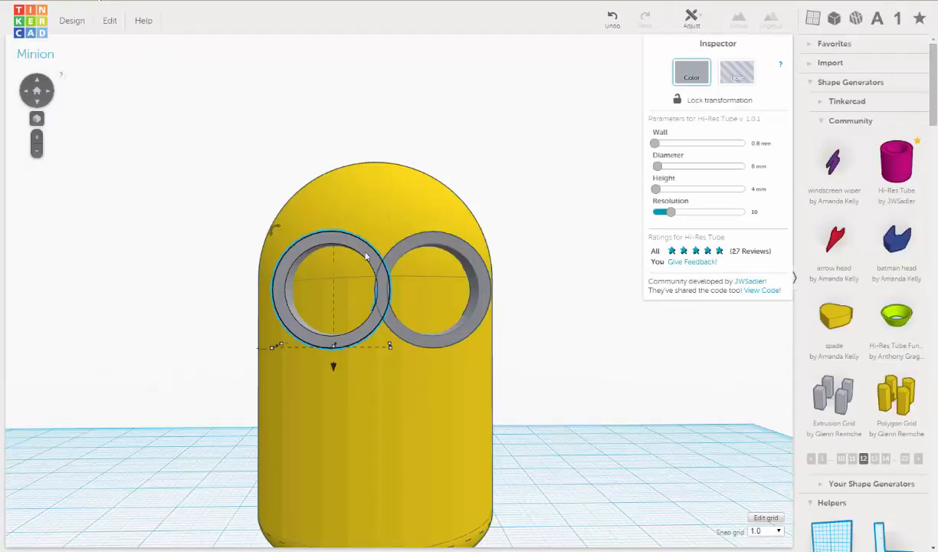
scroll(377, 285, up, 2)
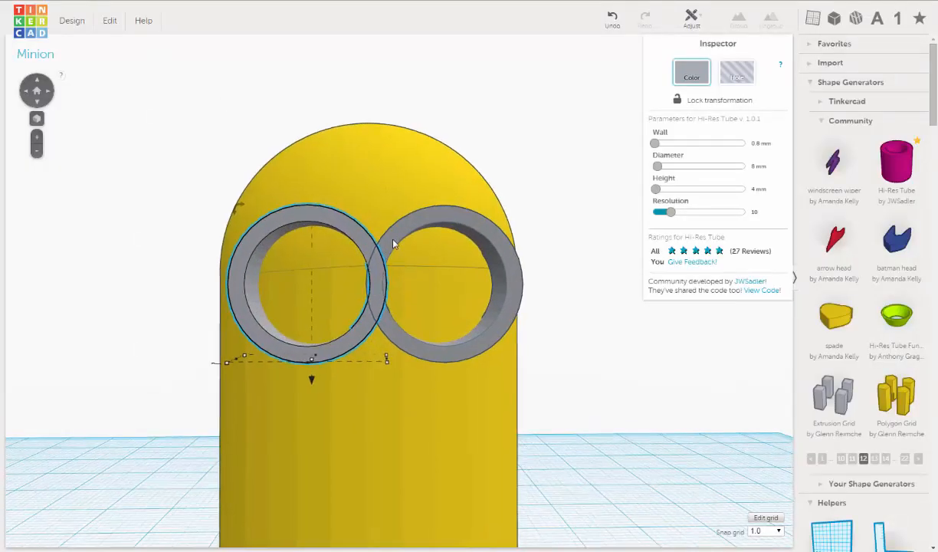
click(391, 243)
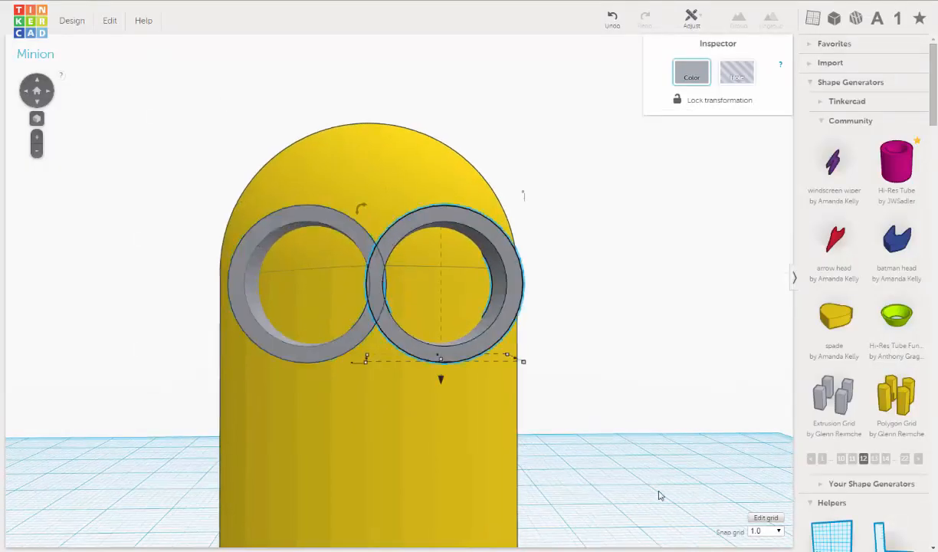
click(780, 531)
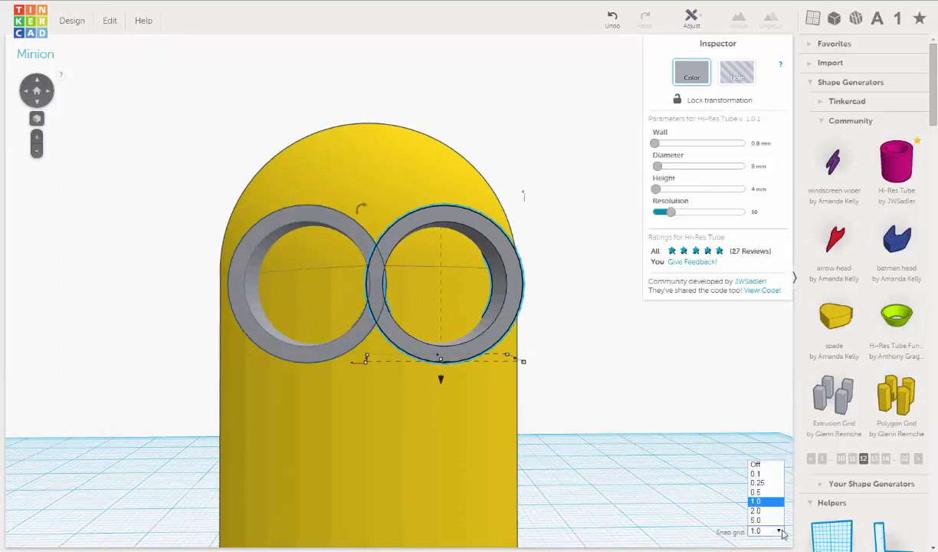
click(762, 483)
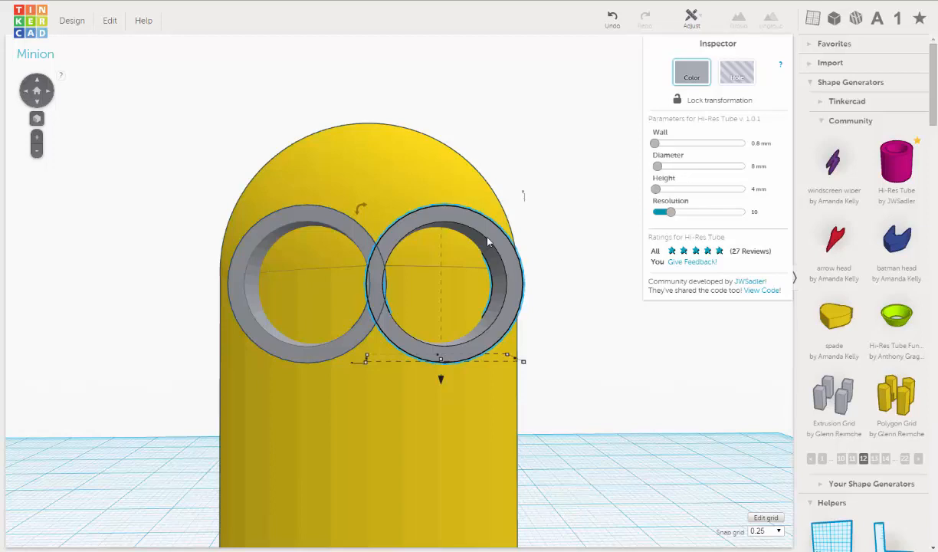
key(Right)
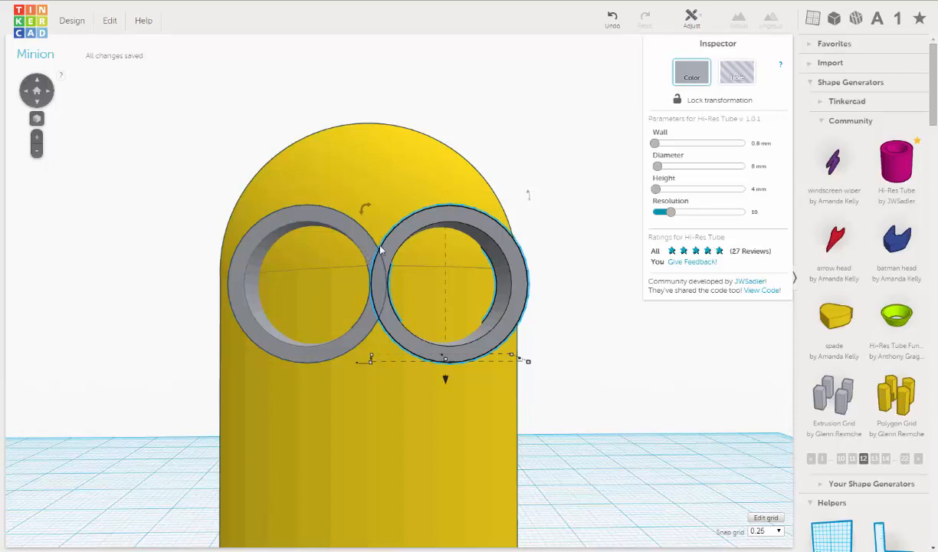
- Select both goggle rings and nudge them together one grid step to the left to centre them on the body
shift+click(365, 242)
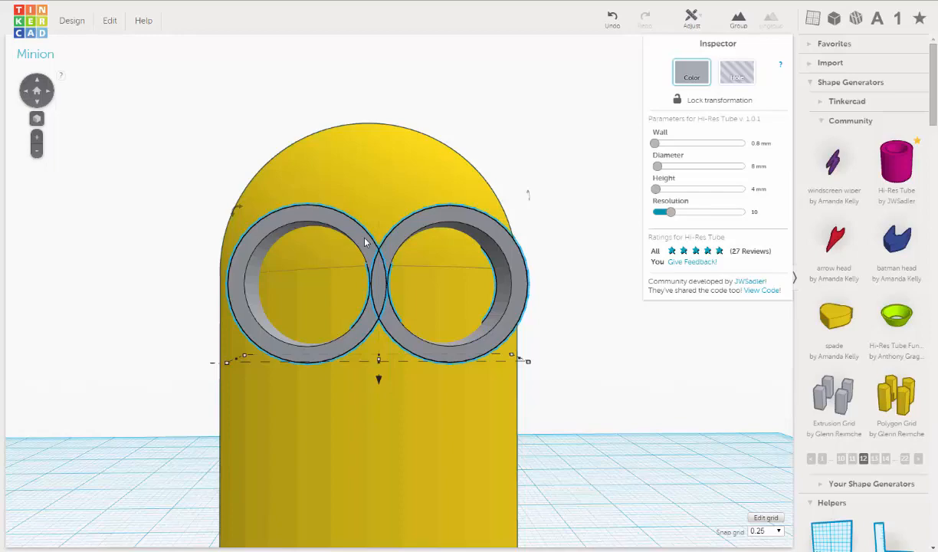
key(Left)
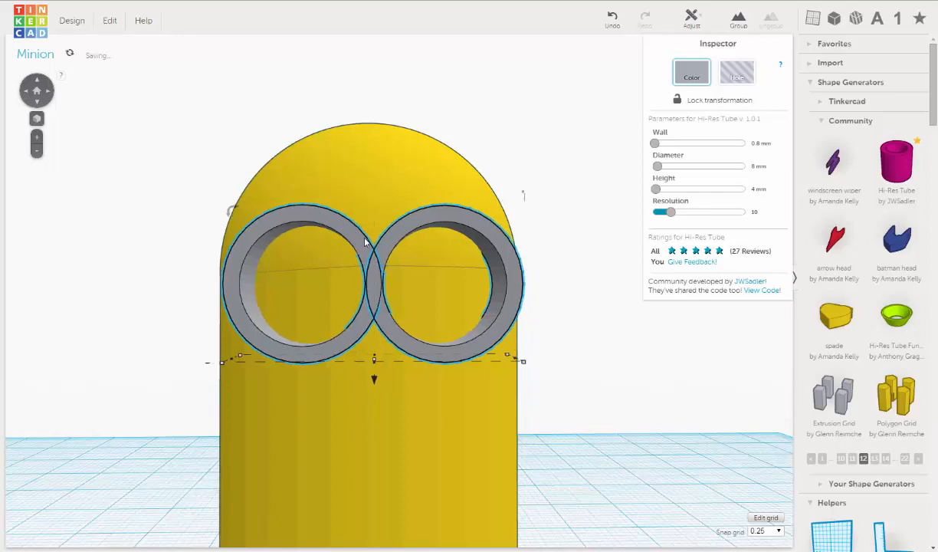
- Inspect the centred goggles on the body from near and far and compare them with the Minion reference picture showing the goggles' sides
scroll(373, 282, down, 3)
right_drag(355, 352, 408, 381)
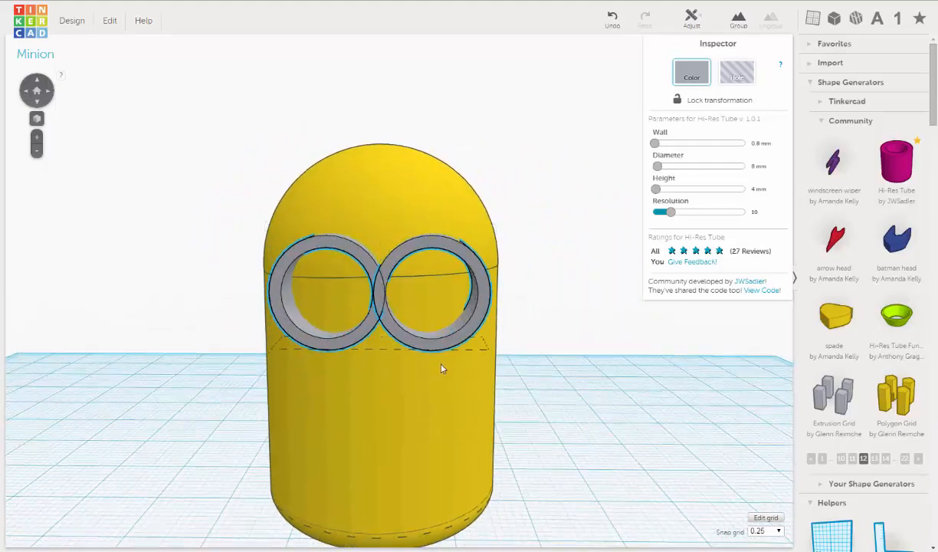
scroll(440, 368, down, 5)
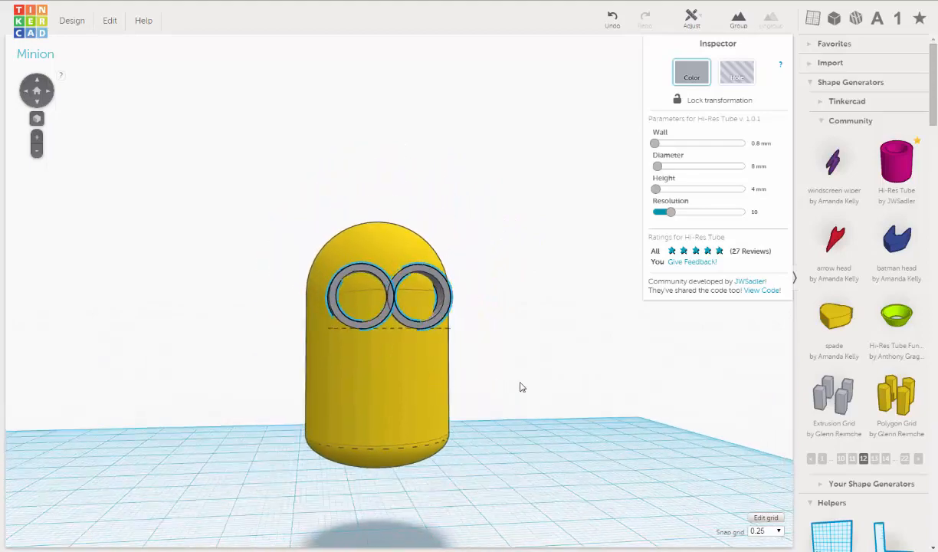
right_drag(519, 387, 445, 368)
scroll(447, 312, up, 6)
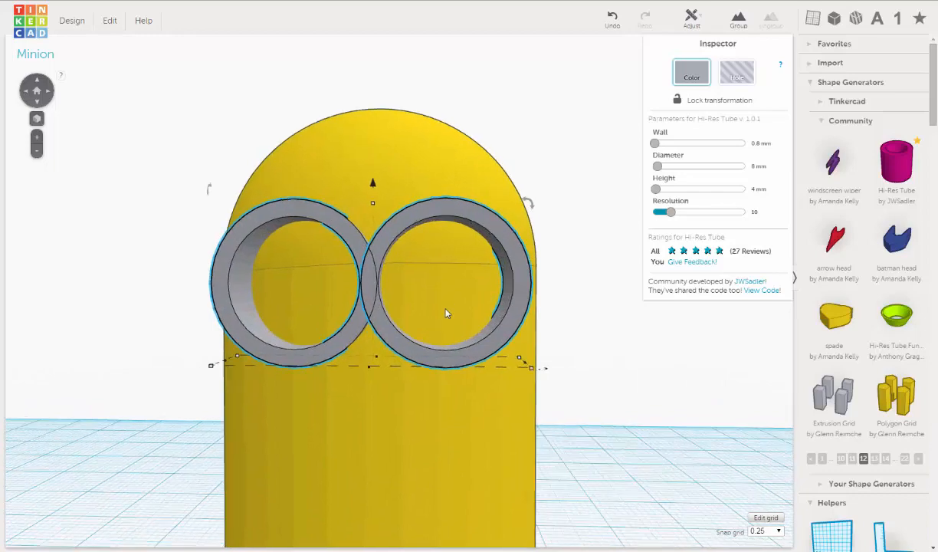
scroll(447, 313, up, 2)
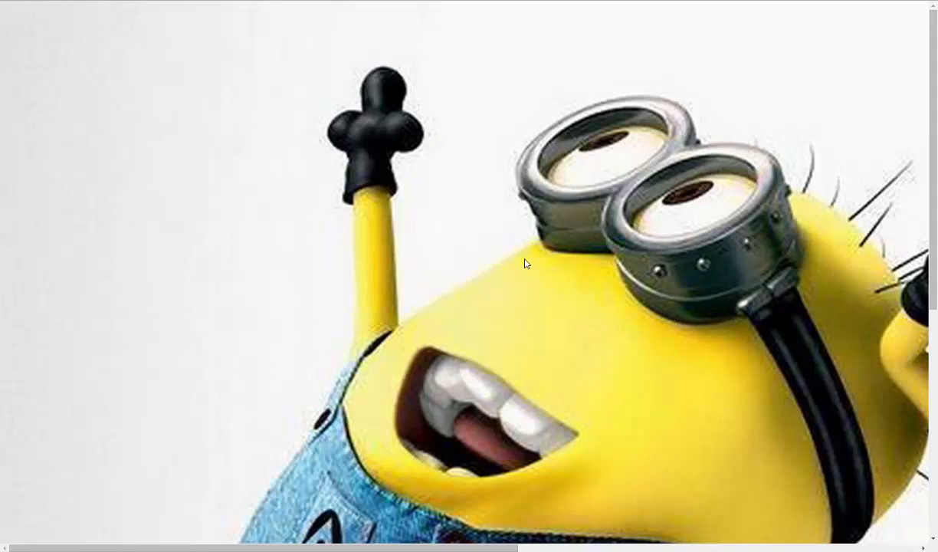
right_click(582, 303)
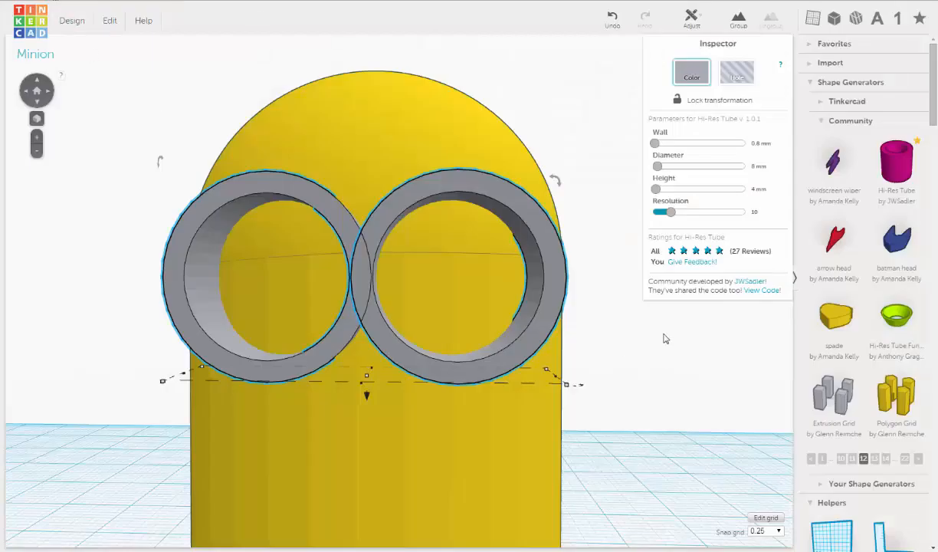
- Clear the double selection and duplicate the right goggle ring in place
right_drag(502, 327, 402, 330)
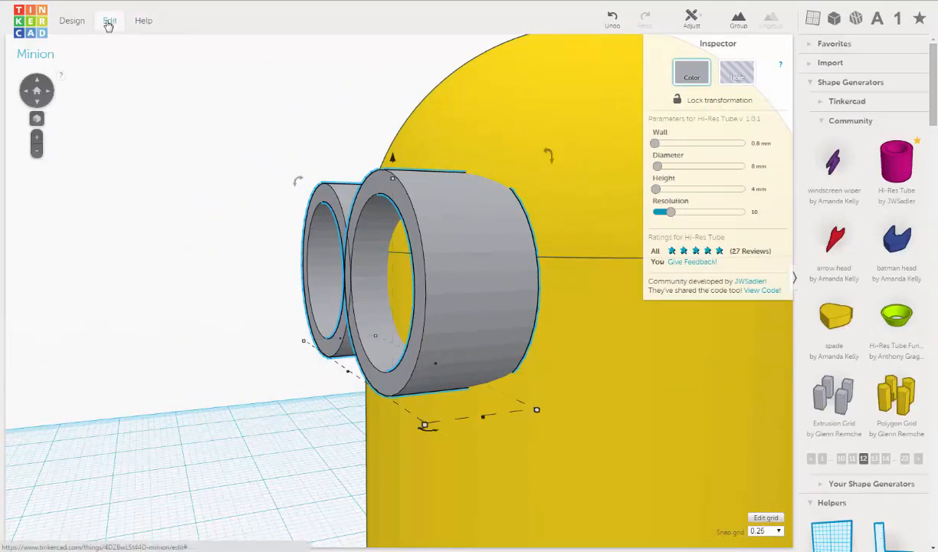
click(331, 117)
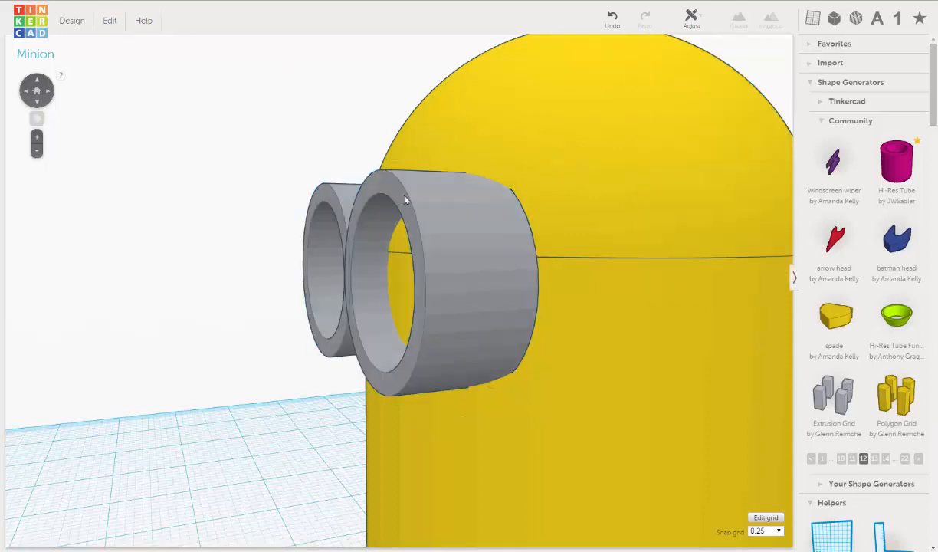
click(484, 227)
right_drag(341, 233, 443, 228)
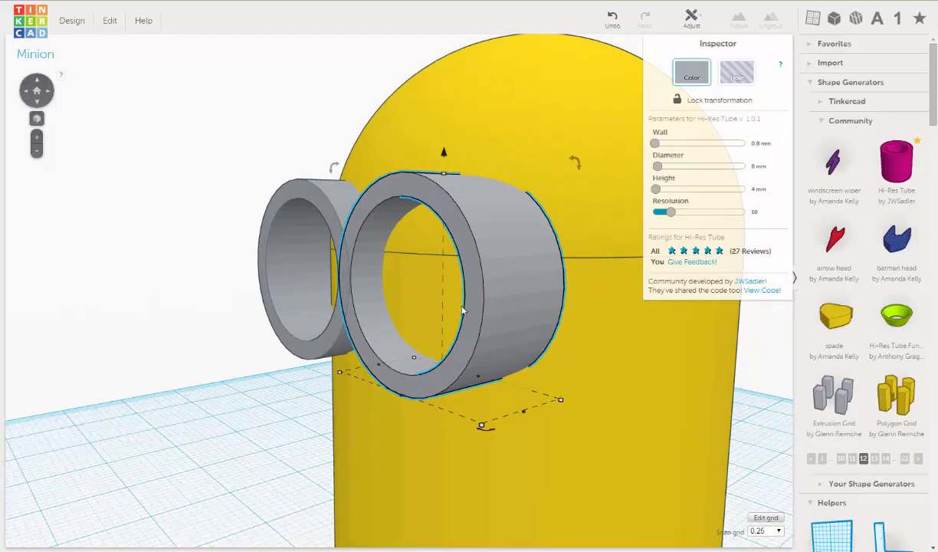
right_drag(419, 295, 468, 227)
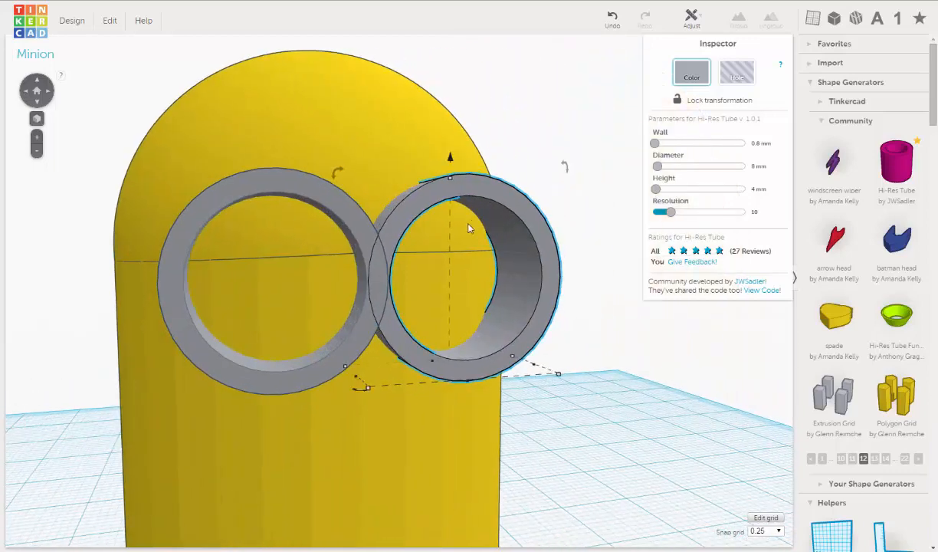
right_drag(440, 287, 549, 307)
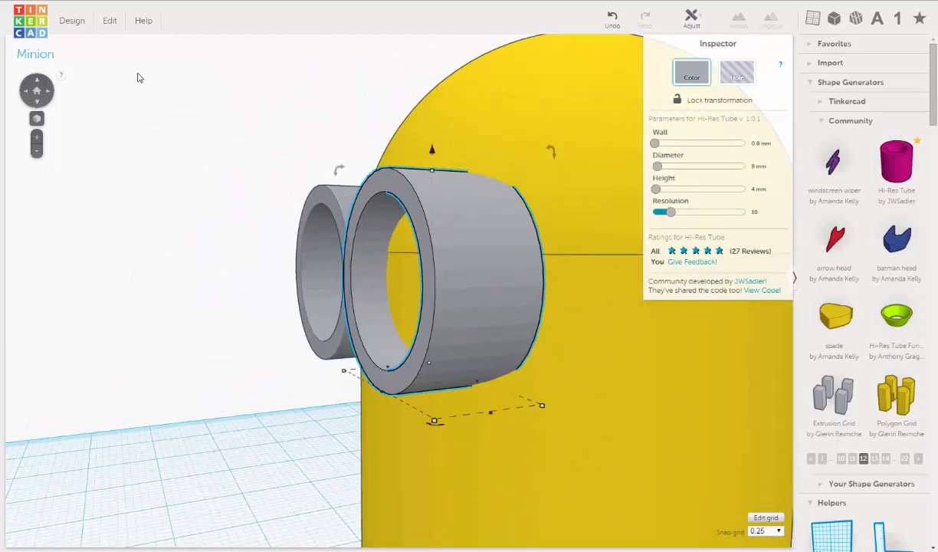
click(109, 21)
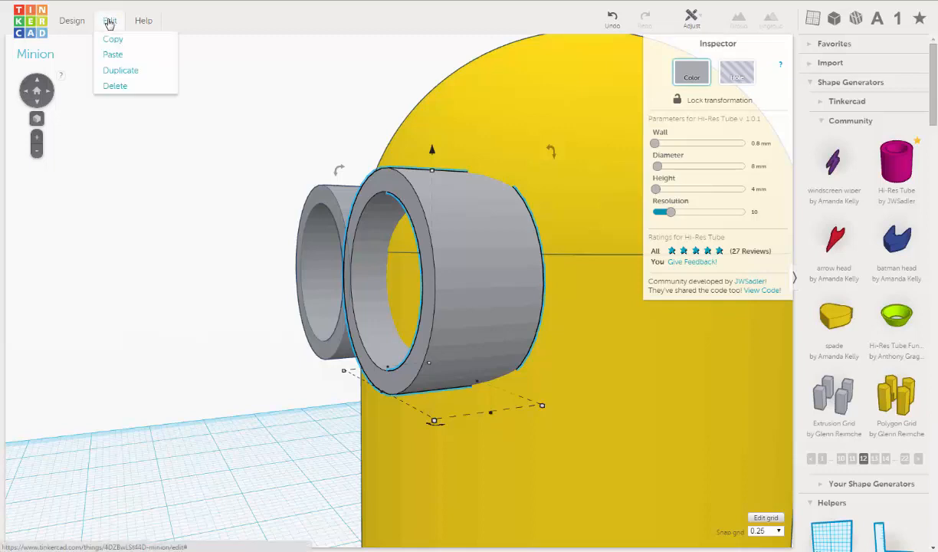
click(118, 70)
- Set the duplicated ring's height to 2 mm and its wall thickness to 1 mm
right_drag(533, 285, 505, 285)
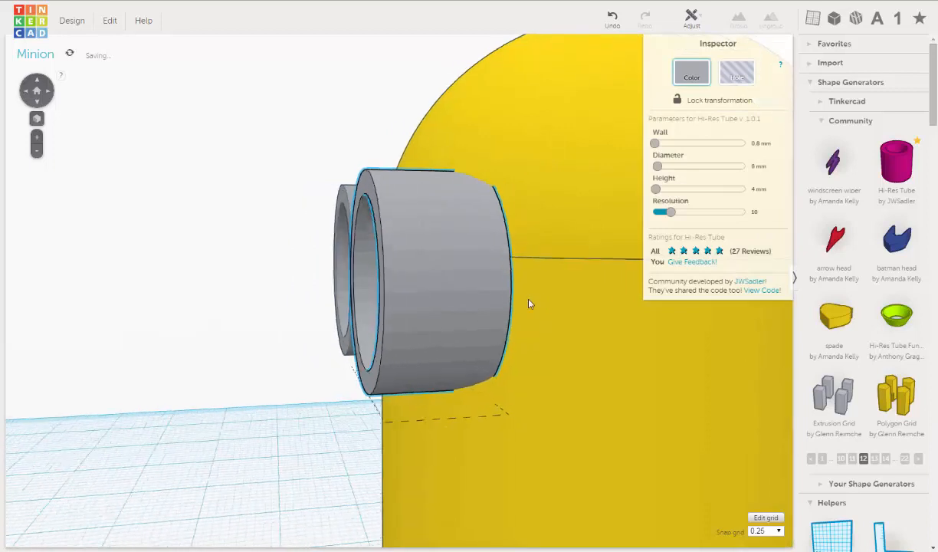
click(758, 189)
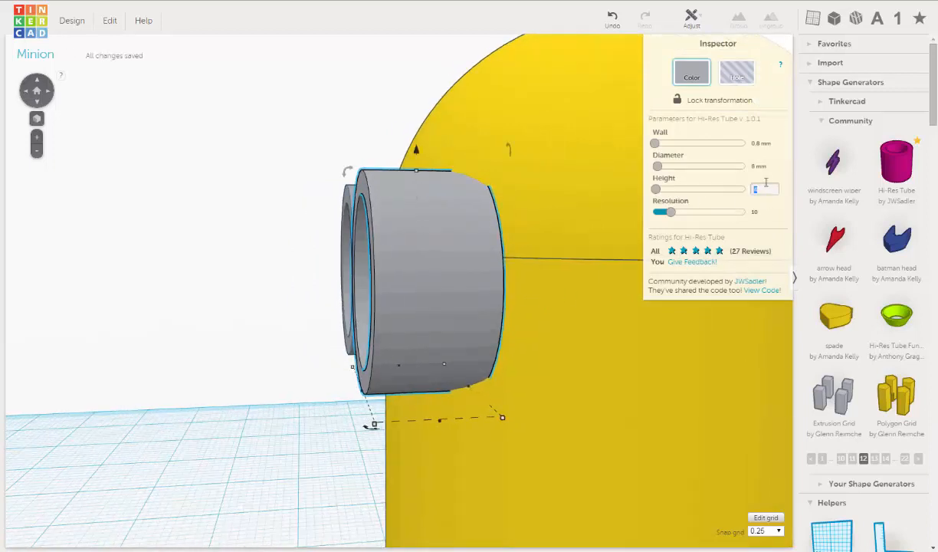
text(2)
key(Return)
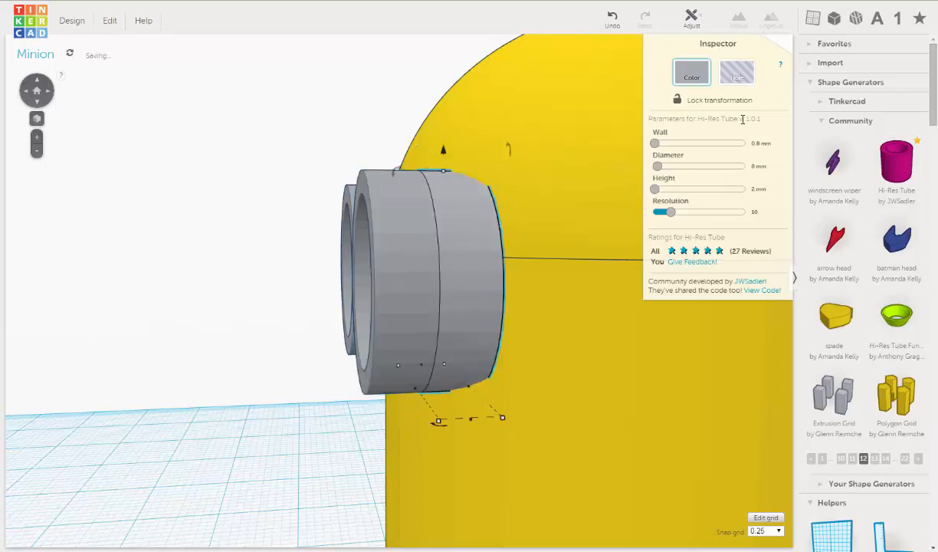
click(758, 143)
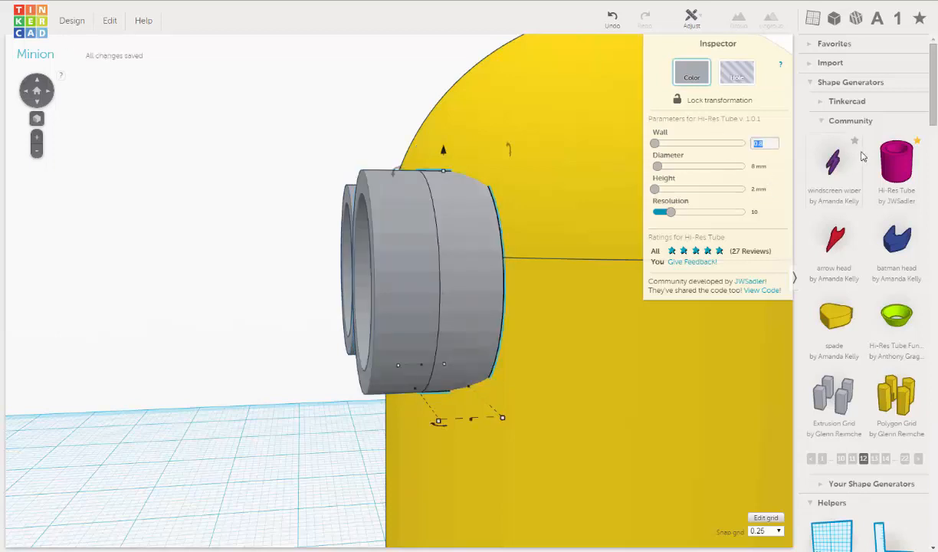
text(1)
key(Return)
right_drag(479, 249, 457, 234)
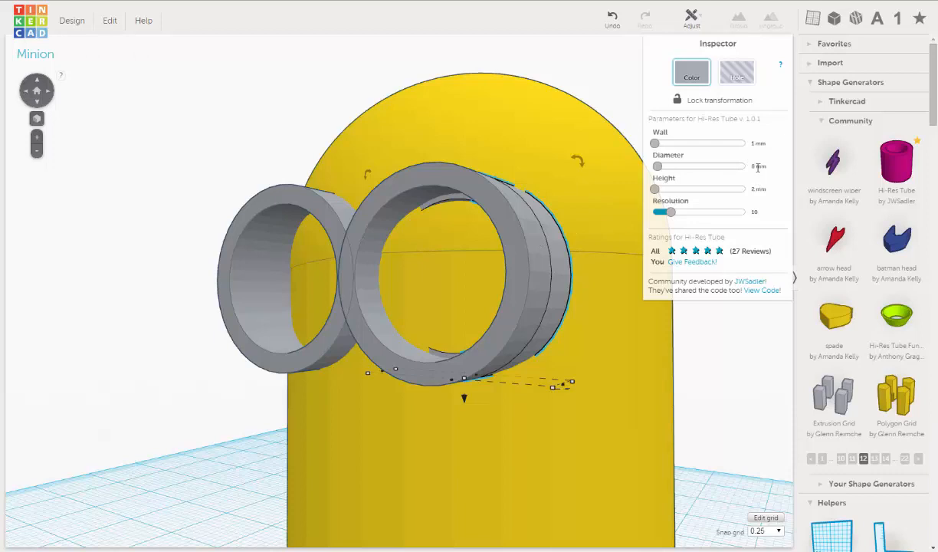
- Set the duplicated ring's diameter to 9 mm and check how far it protrudes around the goggle ring
click(754, 143)
click(761, 168)
text(9)
key(Return)
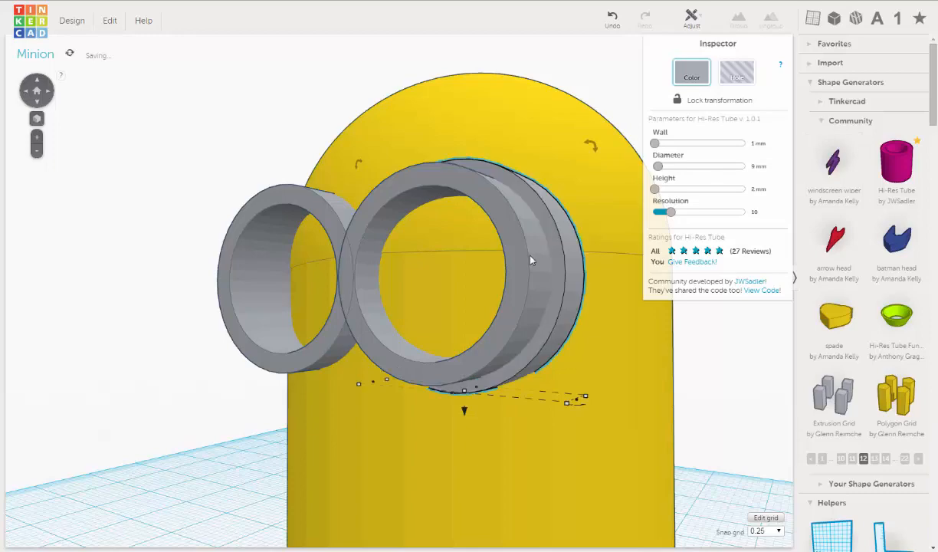
right_drag(549, 258, 518, 257)
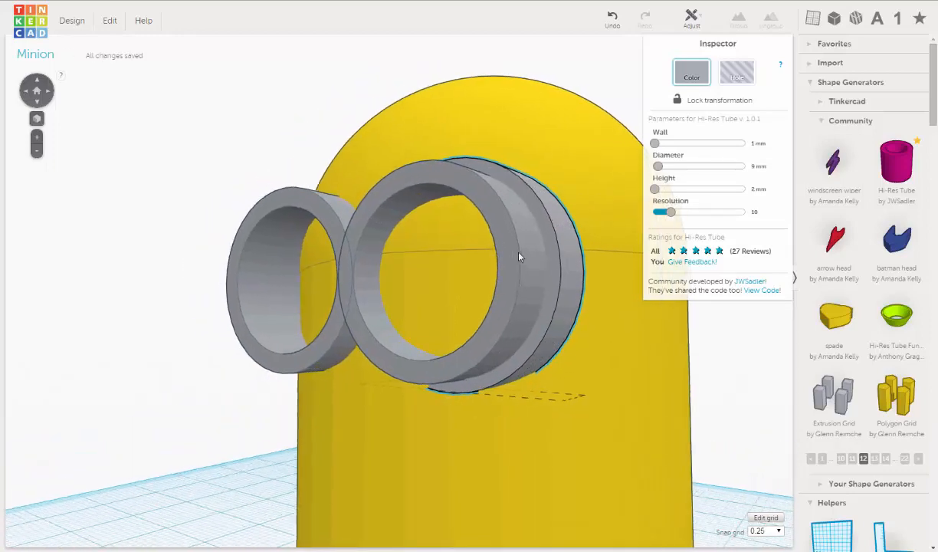
- Set the duplicated ring's diameter to 8.5 mm and check it from the side
click(752, 164)
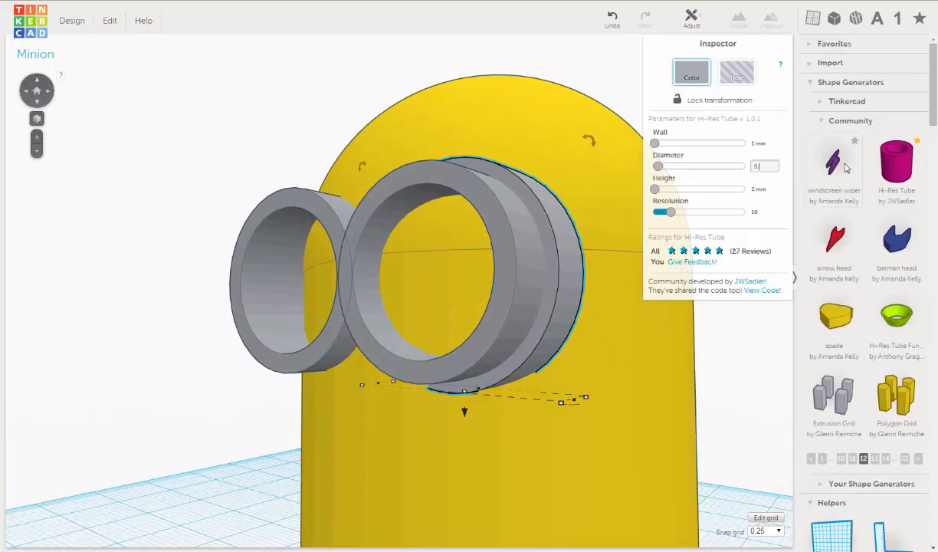
key(Return)
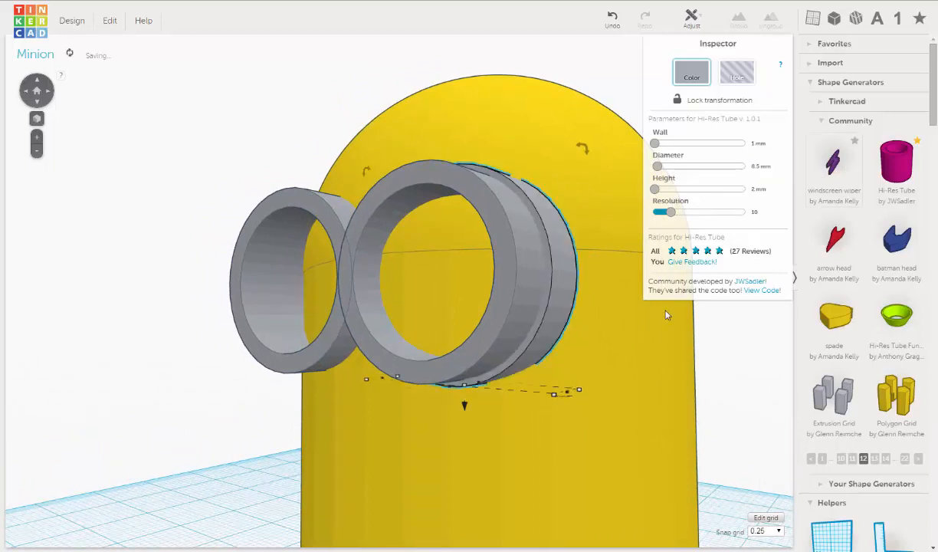
right_drag(537, 249, 413, 253)
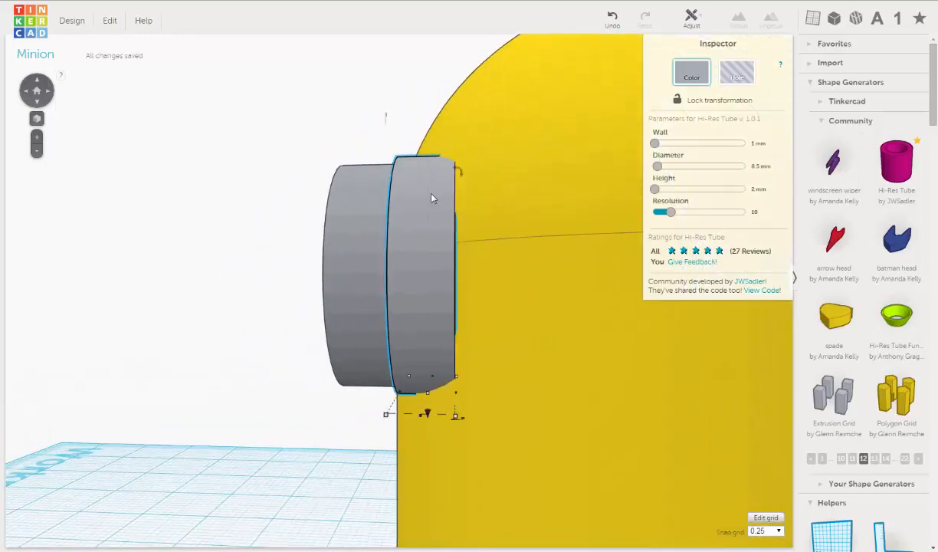
- Reduce the duplicated ring's height to 1.5 mm
right_drag(435, 201, 419, 179)
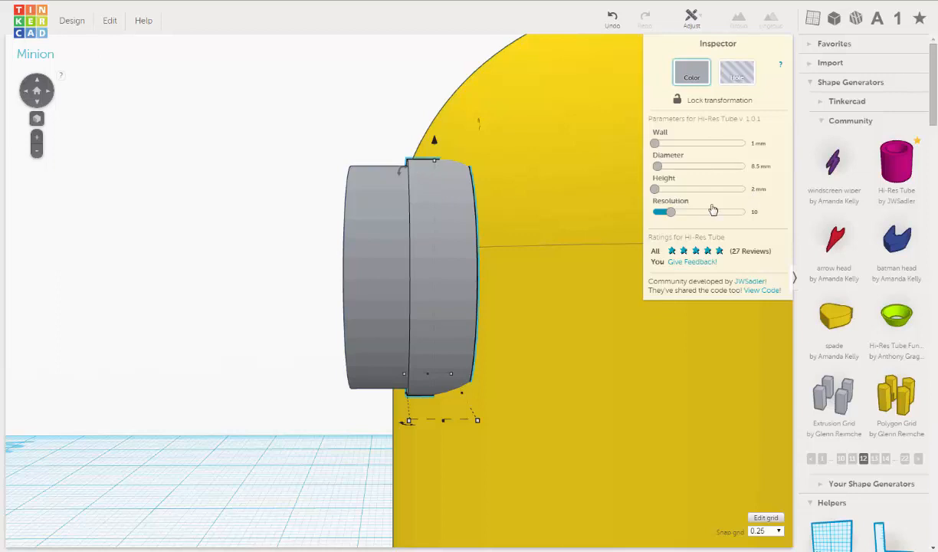
click(757, 189)
text(1.5)
key(Return)
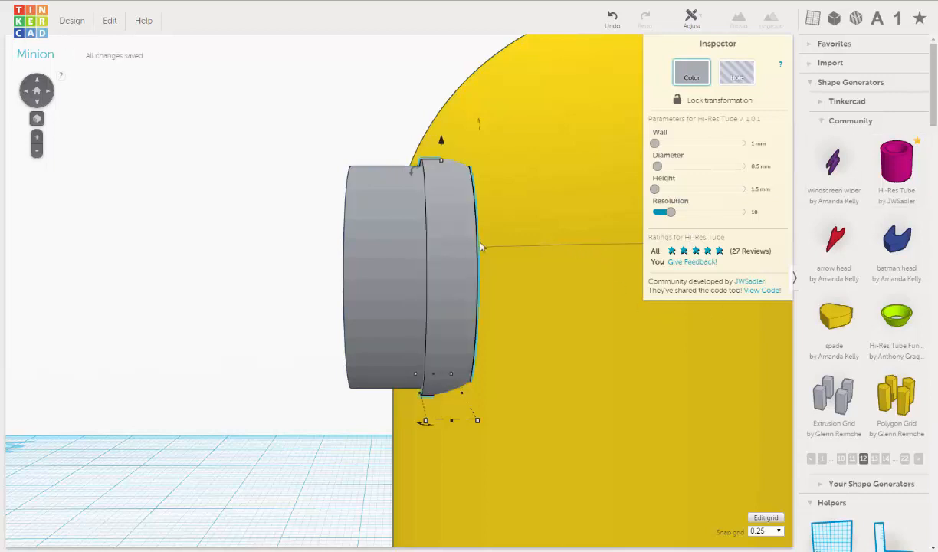
- Examine the outer ring on the model and study the goggle rims and strap in the Minion reference picture
right_drag(481, 247, 459, 172)
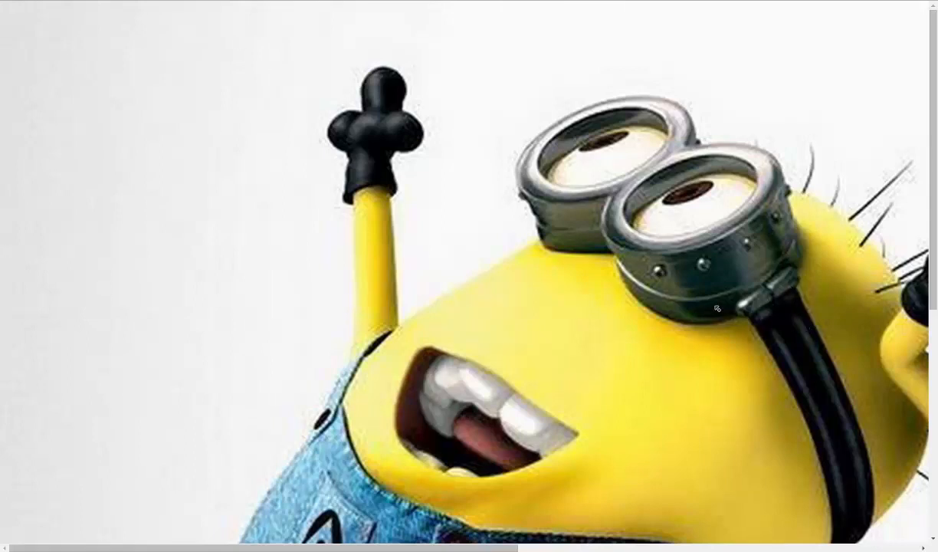
scroll(766, 306, down, 3)
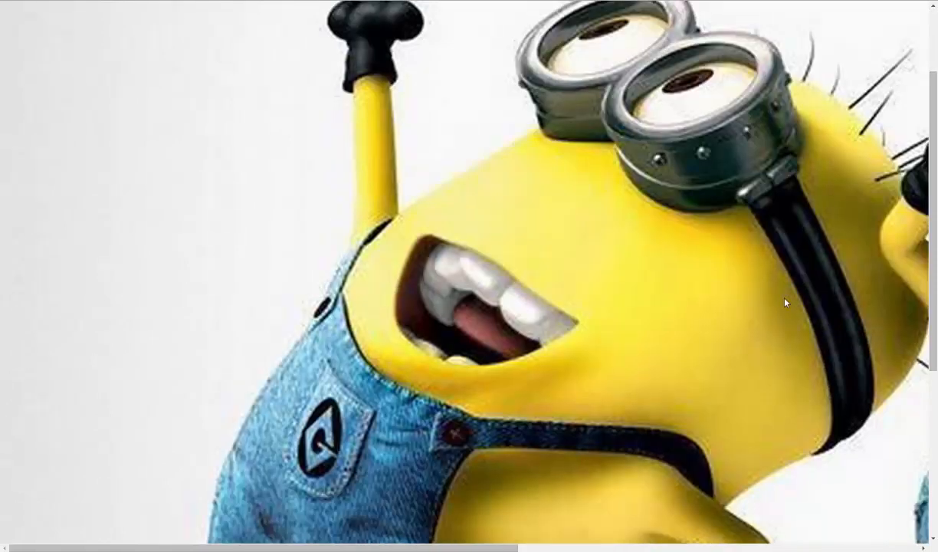
scroll(785, 303, down, 1)
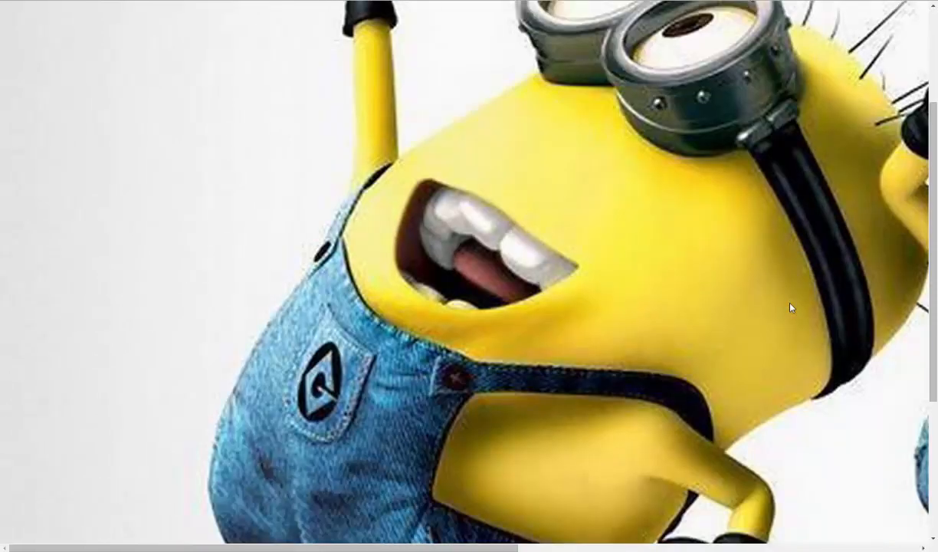
scroll(789, 306, up, 3)
middle_click(790, 308)
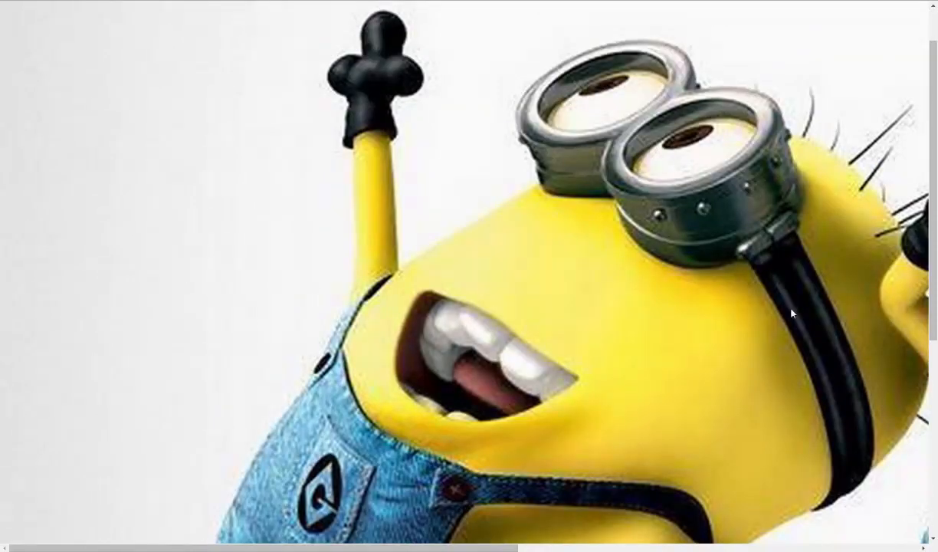
- Study the goggle rims and strap fittings of both Minions in the reference picture
drag(743, 313, 713, 310)
ctrl+scroll(758, 282, down, 2)
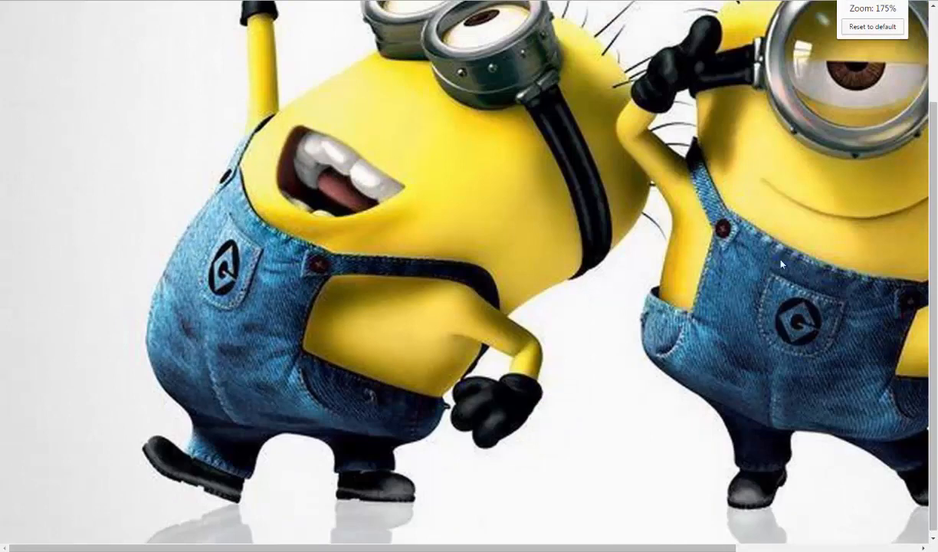
ctrl+scroll(838, 207, down, 1)
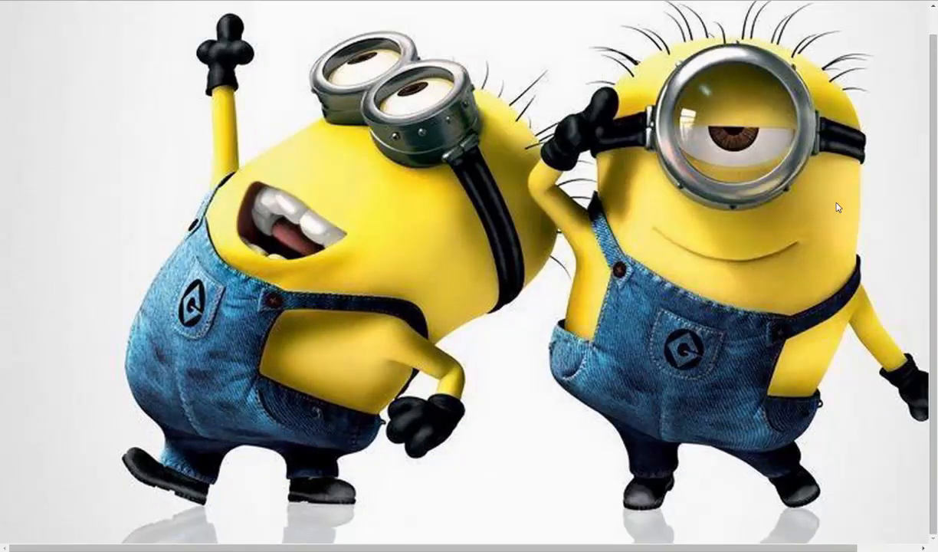
ctrl+scroll(837, 207, up, 1)
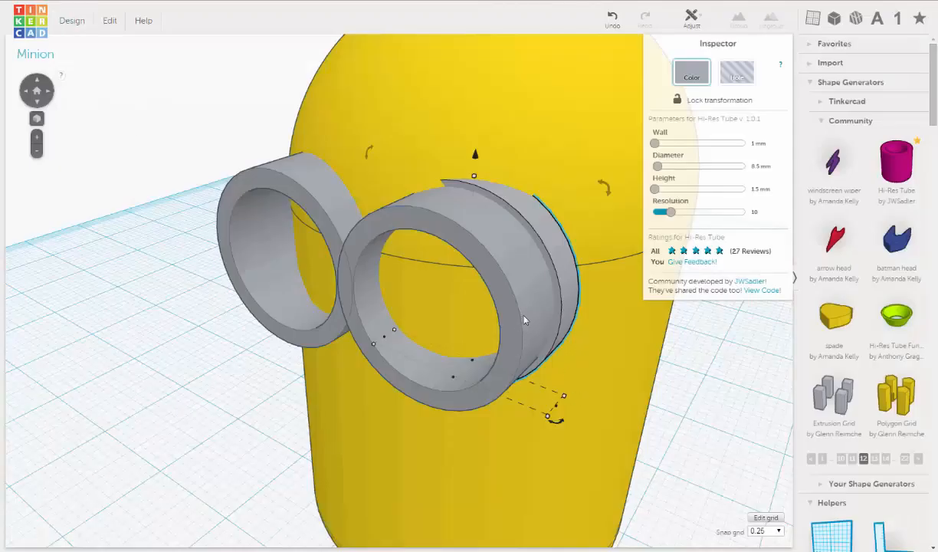
- Duplicate the 8 mm main goggle tube and set the copy's diameter to 9 mm
right_drag(514, 324, 421, 268)
click(405, 262)
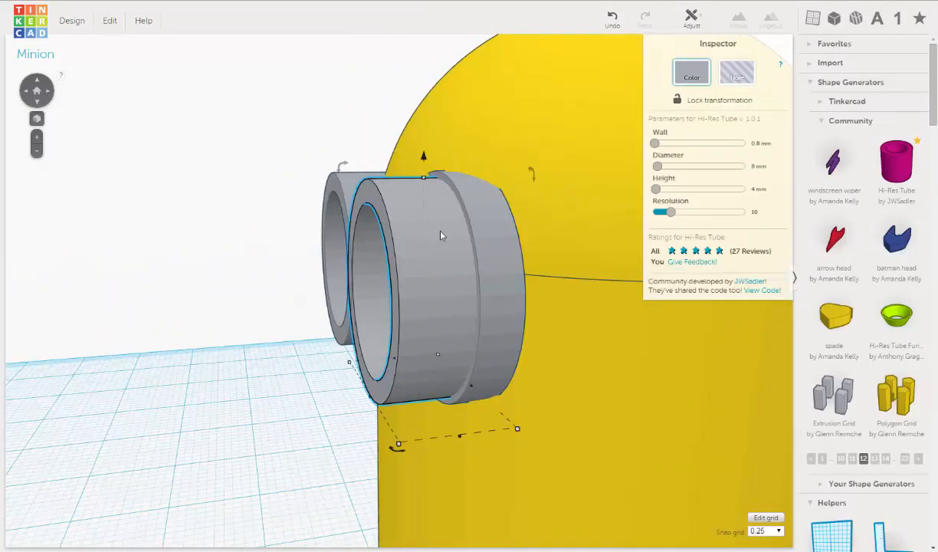
click(109, 23)
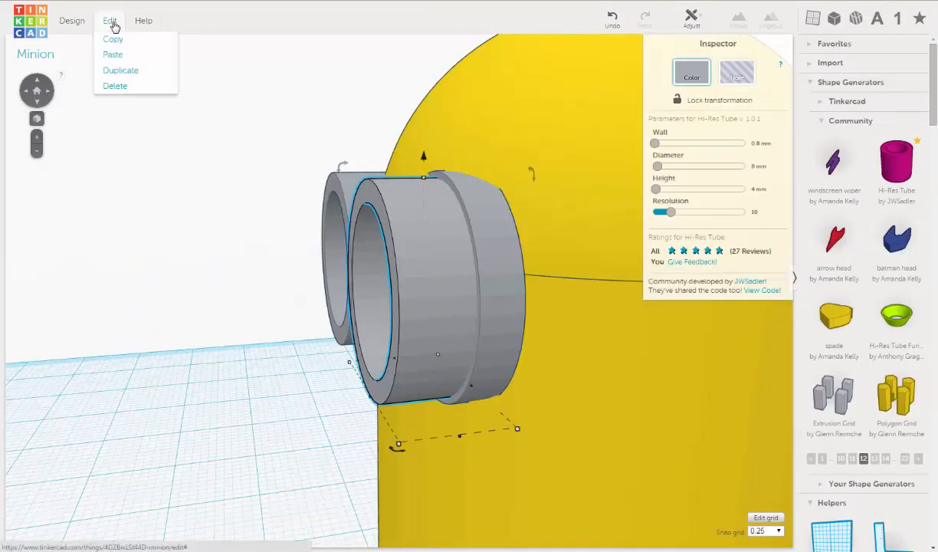
click(116, 71)
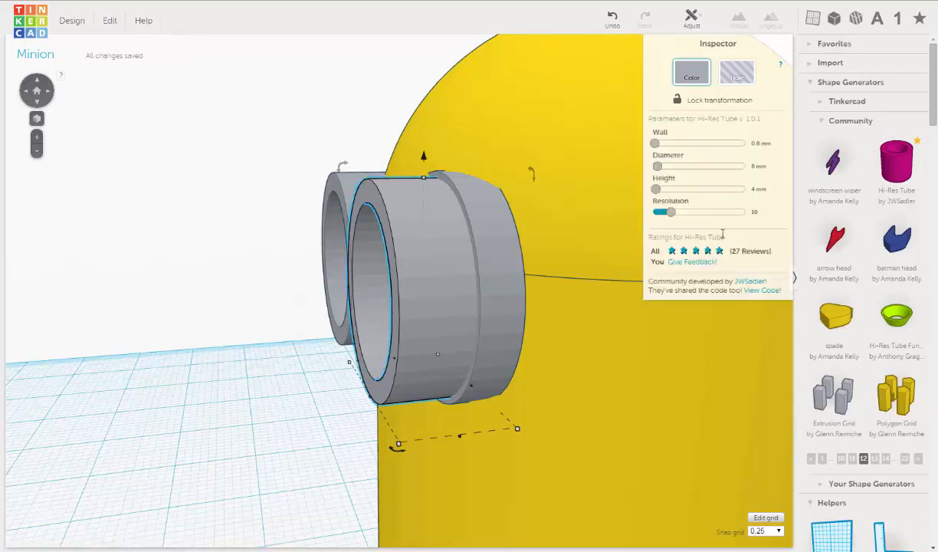
click(764, 167)
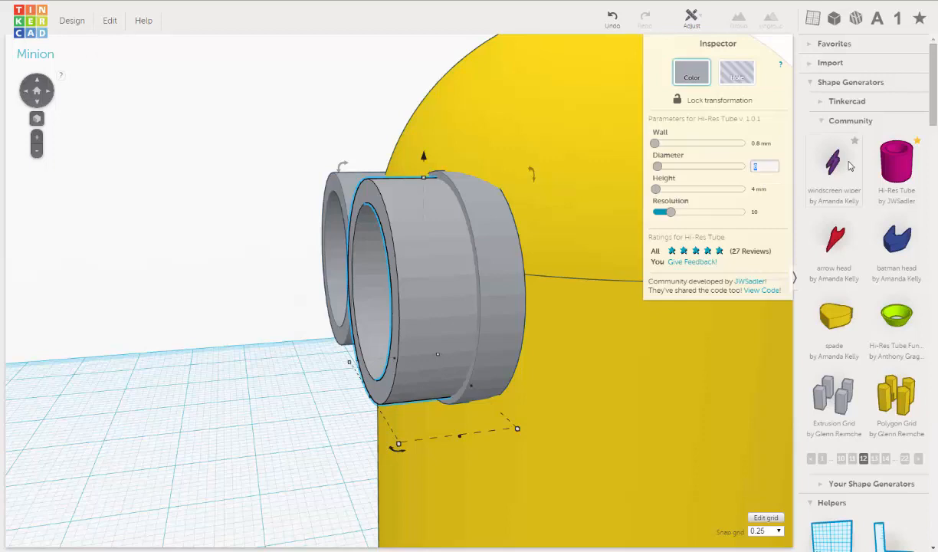
key(Return)
right_drag(370, 203, 423, 200)
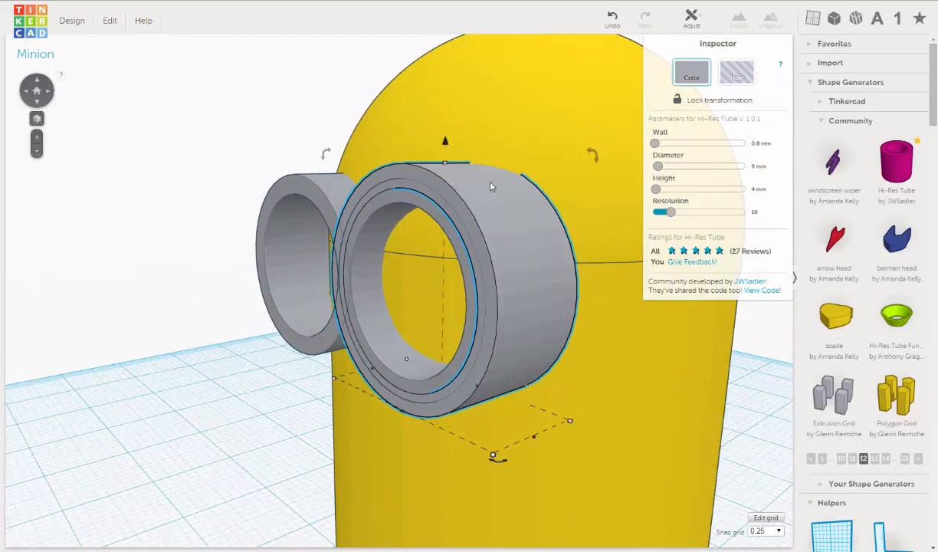
right_drag(509, 237, 441, 224)
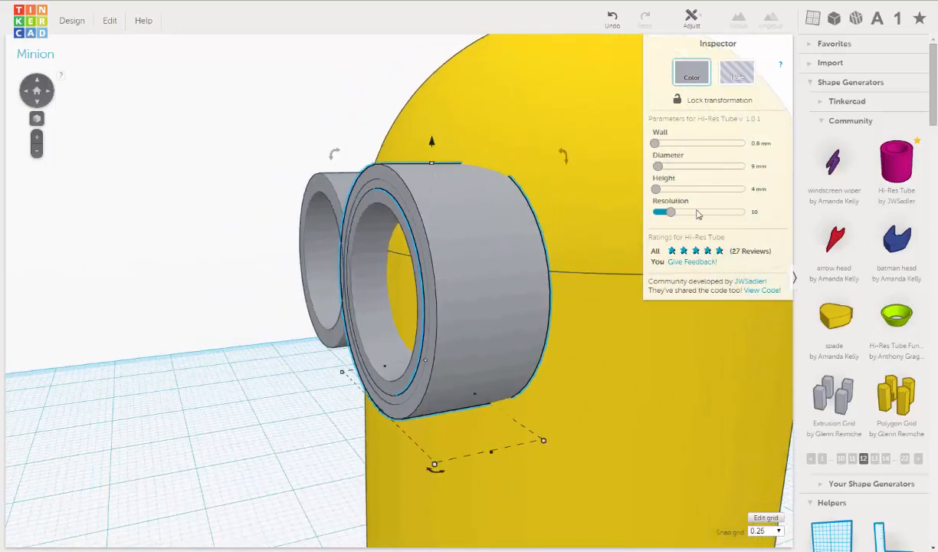
- Reduce the 9 mm ring's height to 1 mm
click(758, 189)
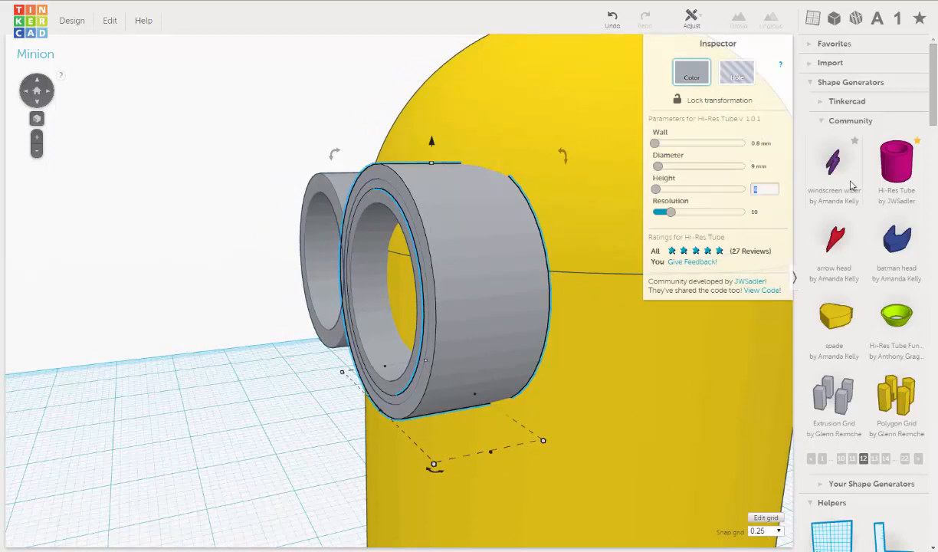
text(1)
key(Return)
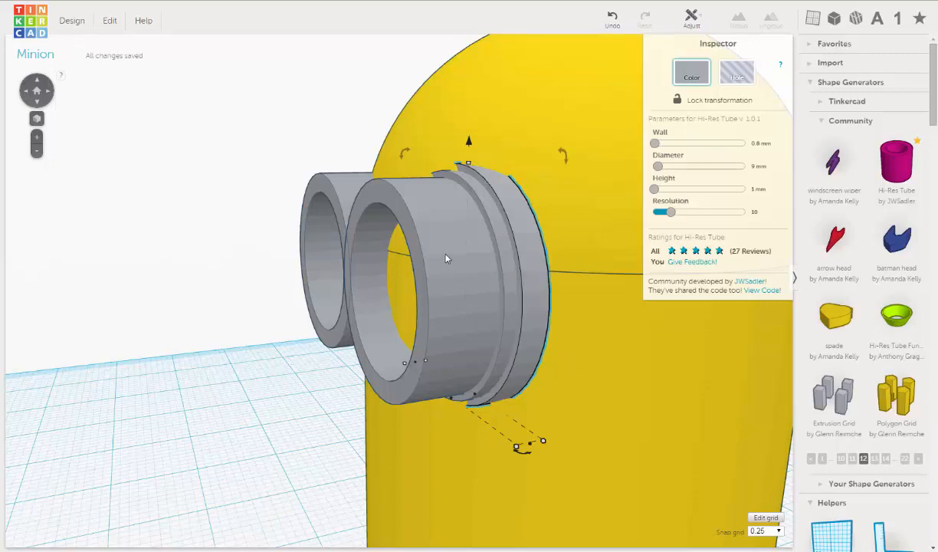
- Change the snap grid to 1.0 and move the thin ring 3 mm outward to the tube's front end
right_drag(443, 256, 385, 253)
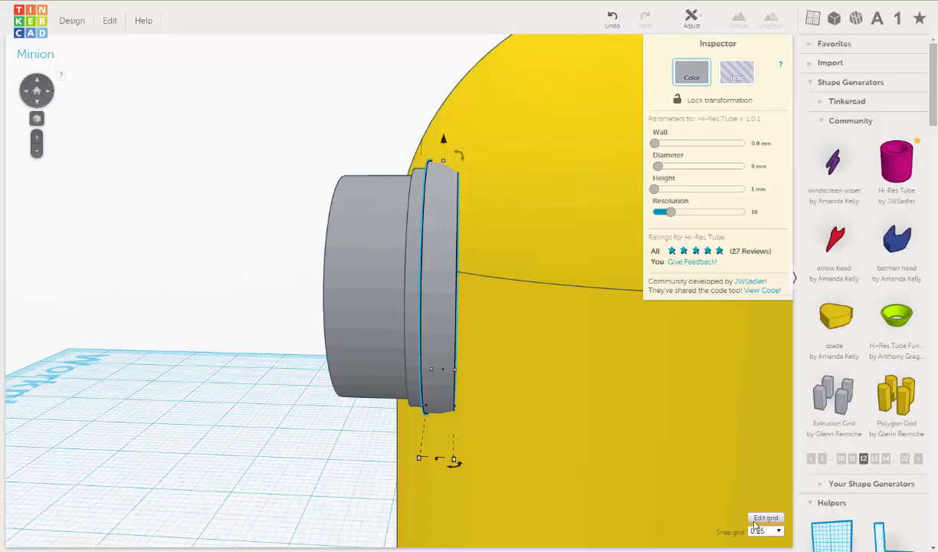
click(779, 533)
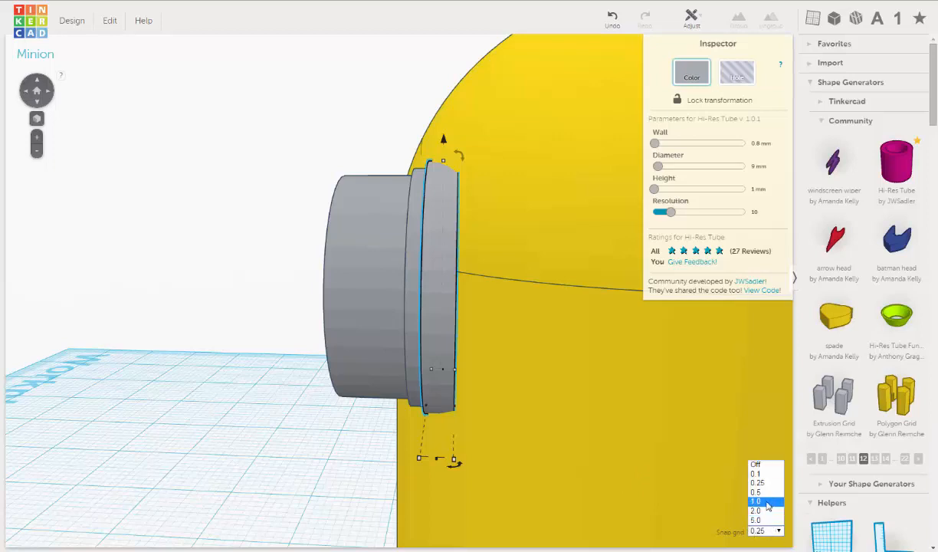
click(759, 502)
key(Left)
key(Left)
key(Left)
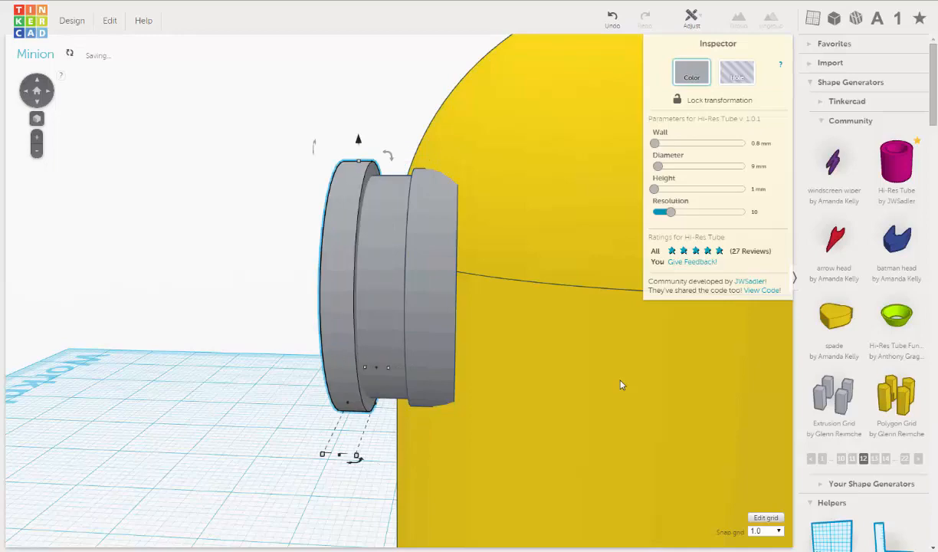
- Shift the thin ring along the tube, ending 1 mm further out so it sits in front of the tube's opening
right_drag(346, 349, 429, 341)
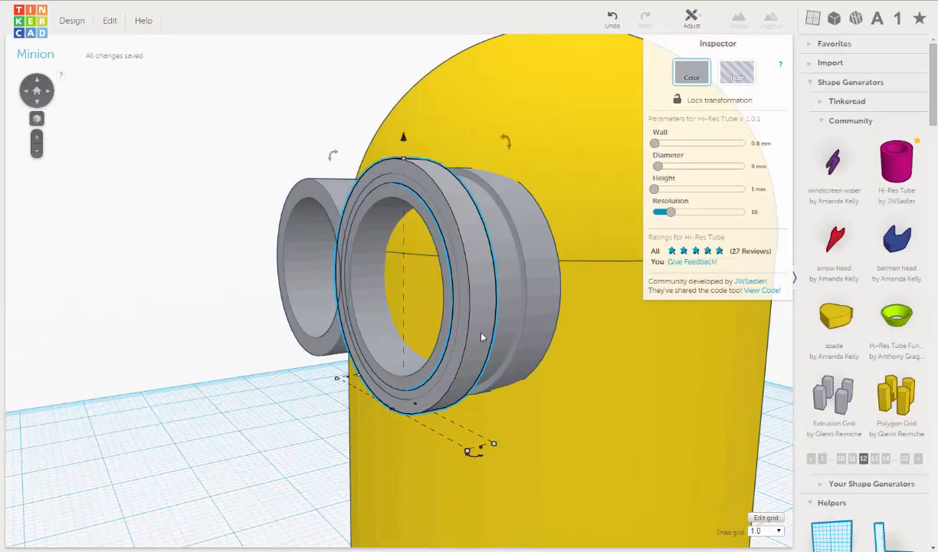
key(Right)
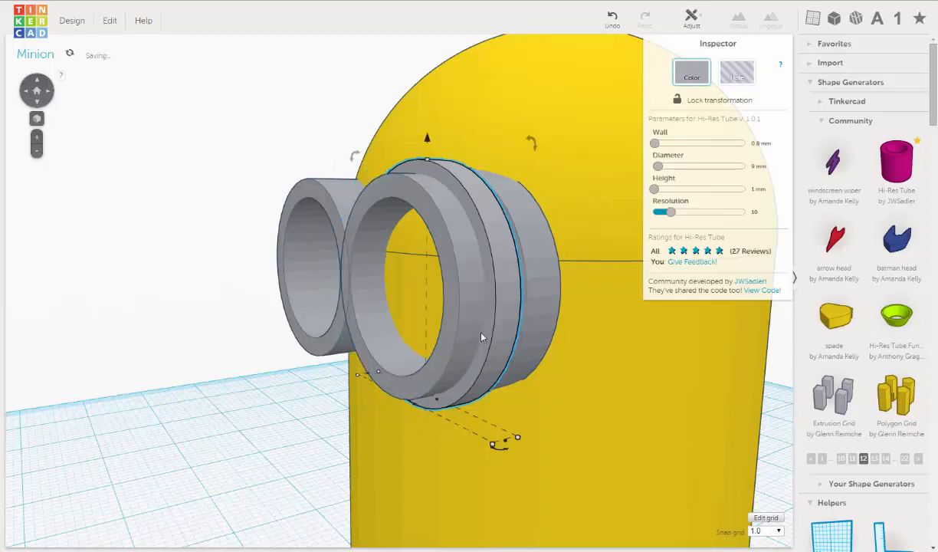
key(Right)
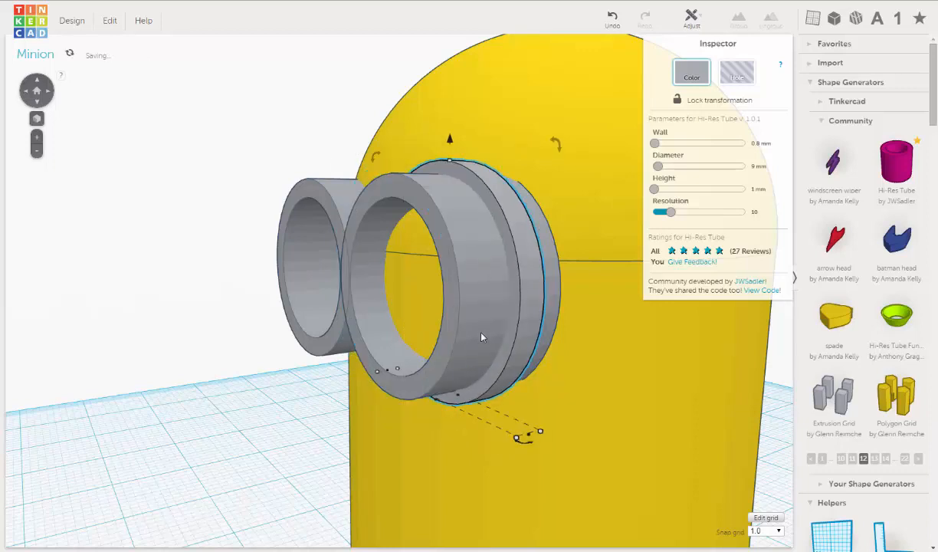
key(Left)
key(Left)
key(Left)
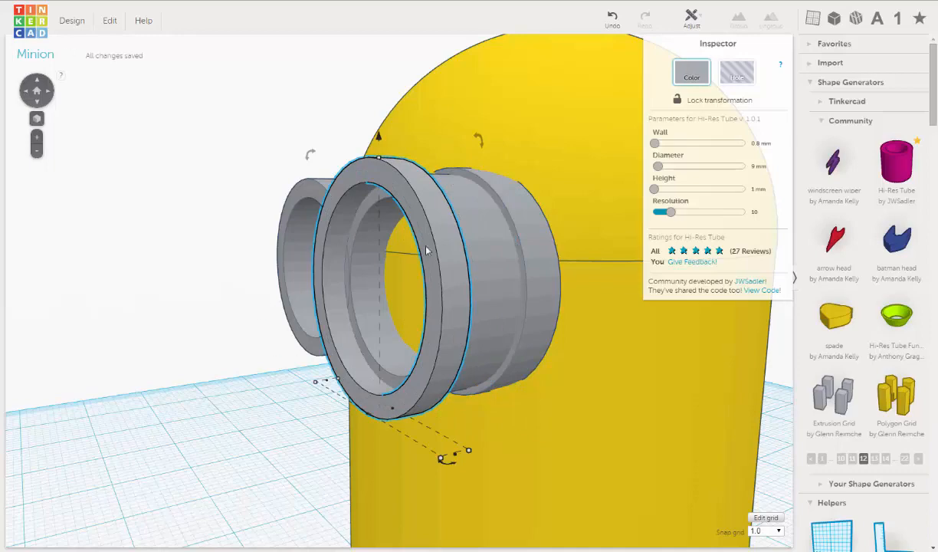
- Try wall thicknesses of 2 mm and 1 mm on the front ring
right_drag(426, 251, 503, 236)
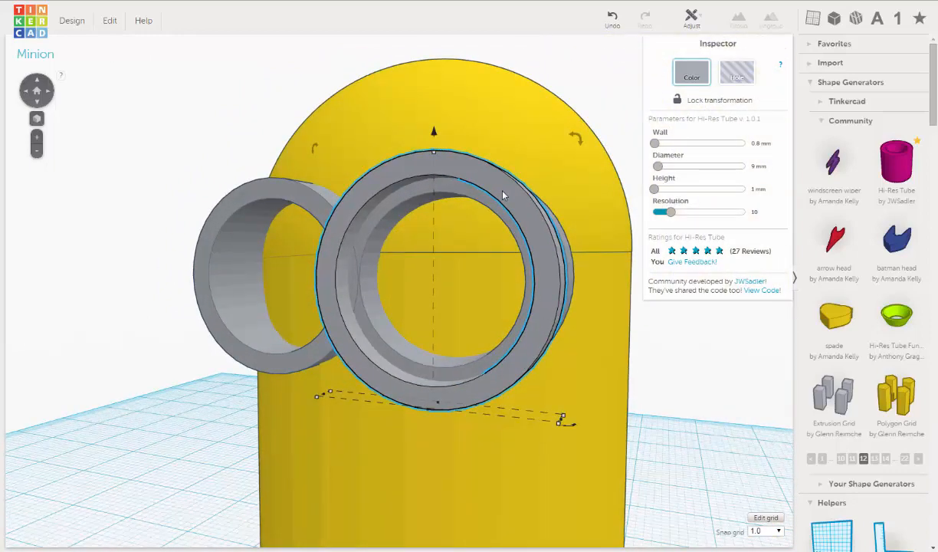
click(760, 143)
text(2)
key(Return)
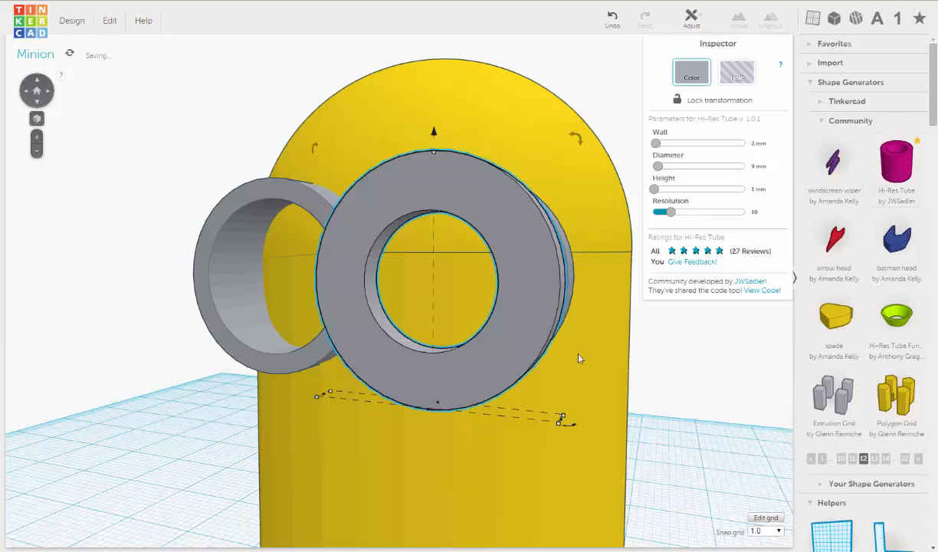
click(763, 143)
text(1)
key(Return)
right_drag(448, 262, 450, 262)
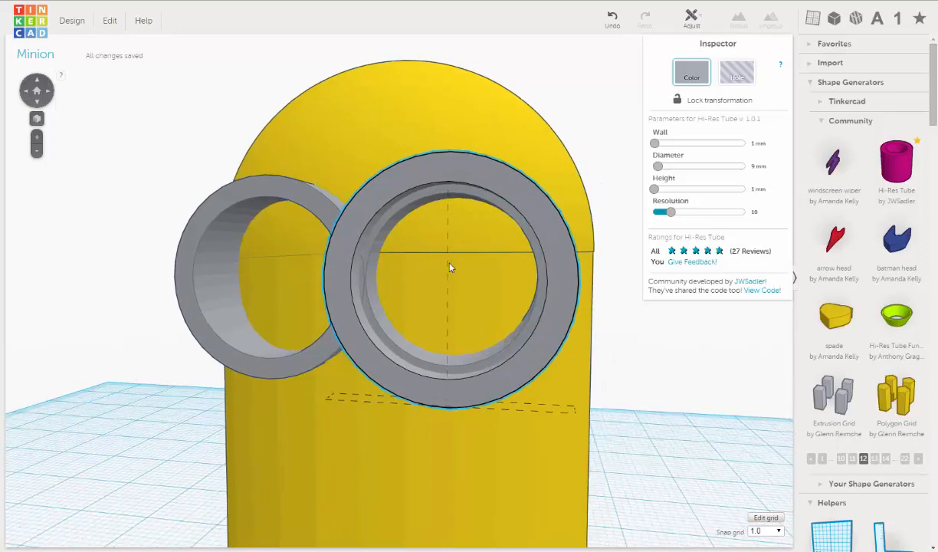
- Set the front ring's wall thickness to 1.5 mm and check it from the side and the front
click(759, 144)
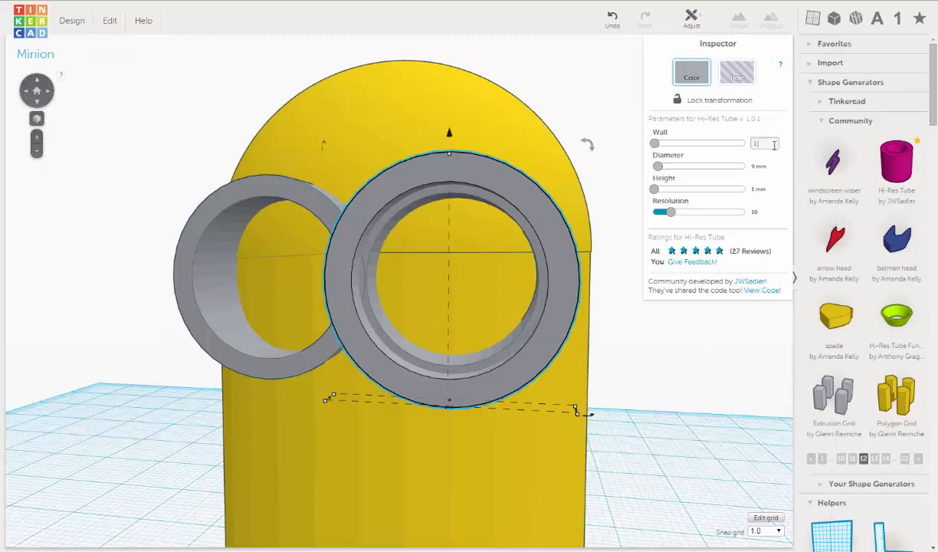
text(.5)
key(Return)
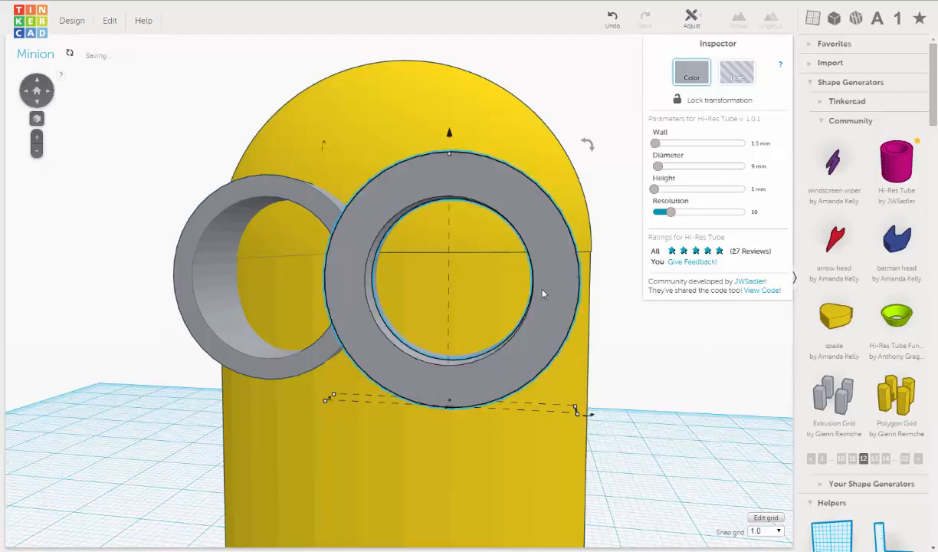
right_drag(540, 291, 228, 326)
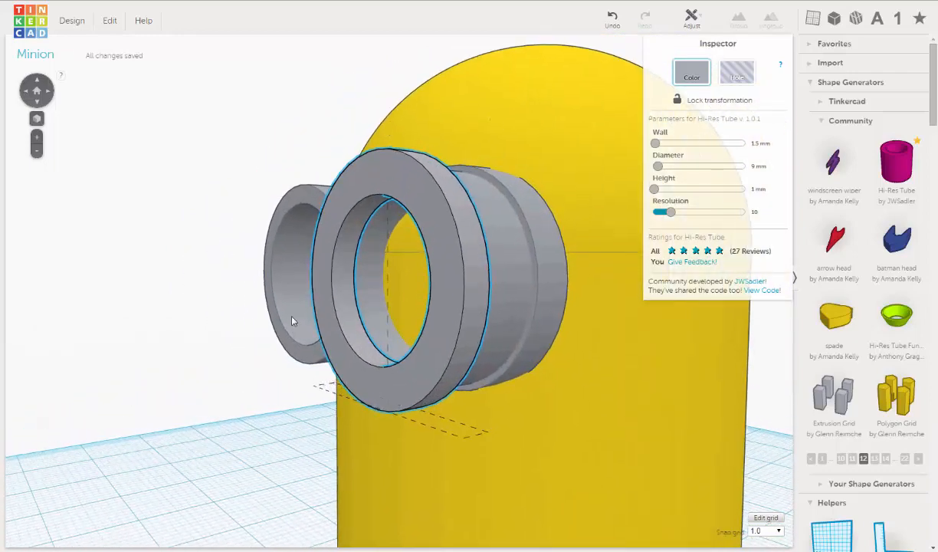
right_drag(278, 302, 406, 248)
scroll(525, 295, down, 3)
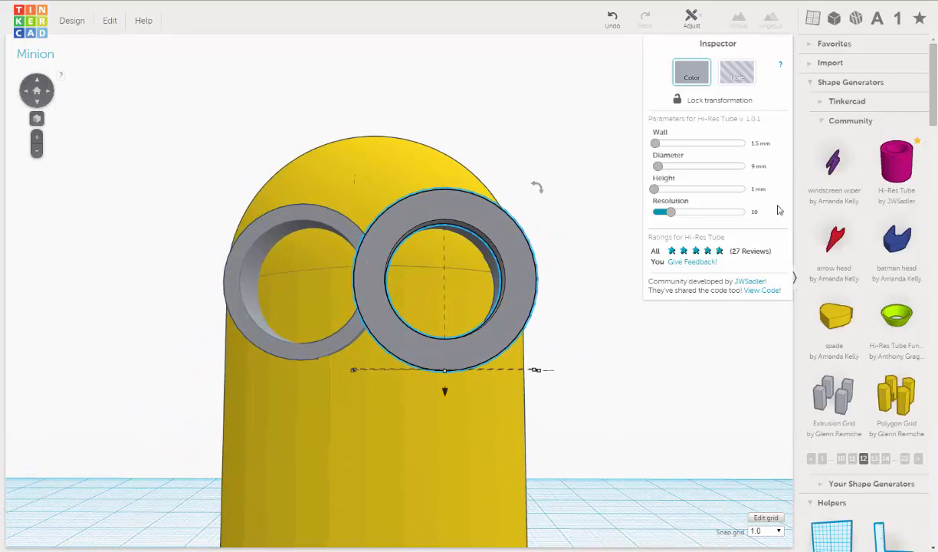
- Set the front ring's diameter to 8.5 mm and compare it with the other goggle from the front
click(758, 165)
text(8.5)
key(Return)
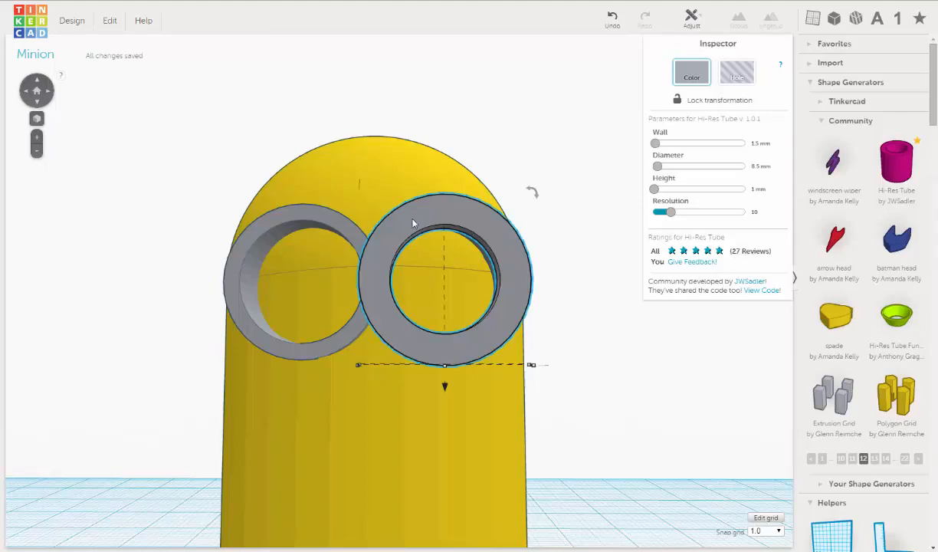
right_drag(412, 220, 446, 237)
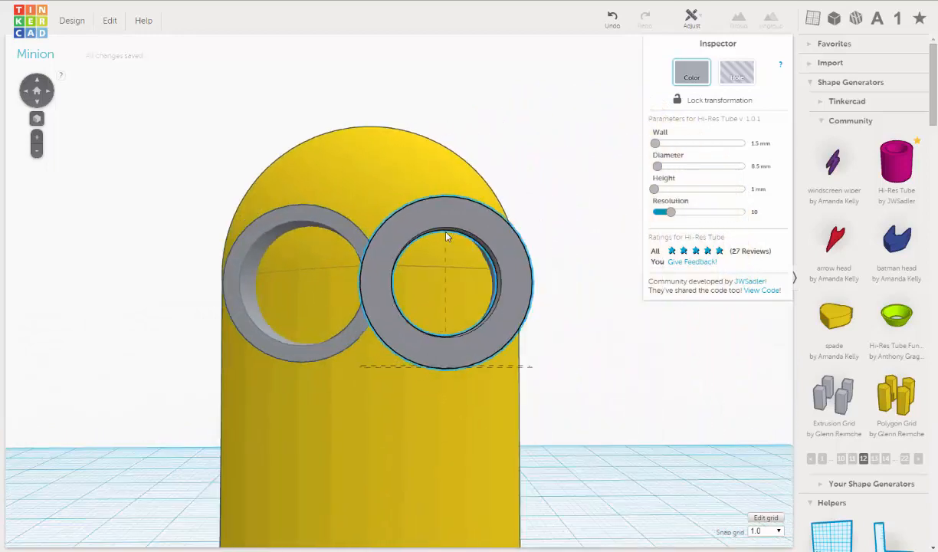
right_drag(494, 257, 538, 251)
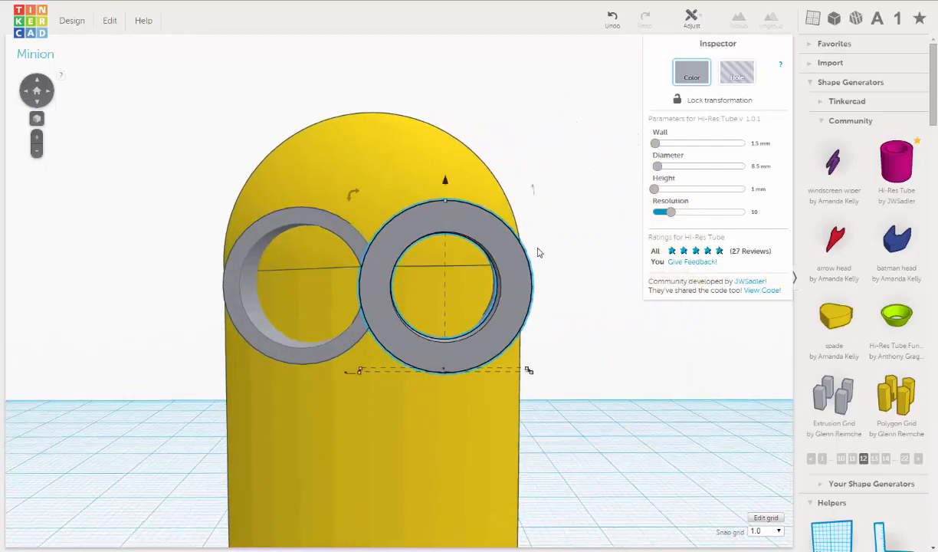
right_drag(524, 292, 522, 274)
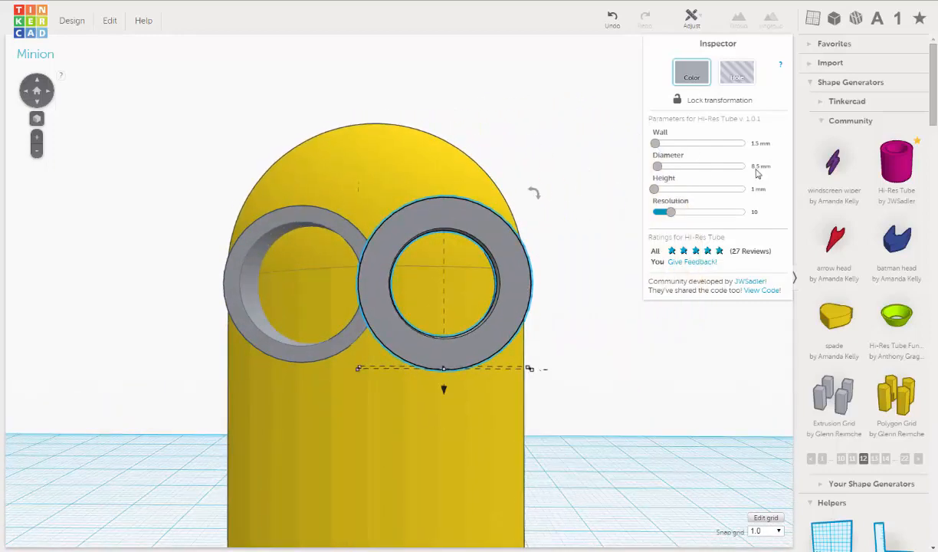
- Set the front ring's diameter to 8 mm
click(757, 167)
text(8)
key(Return)
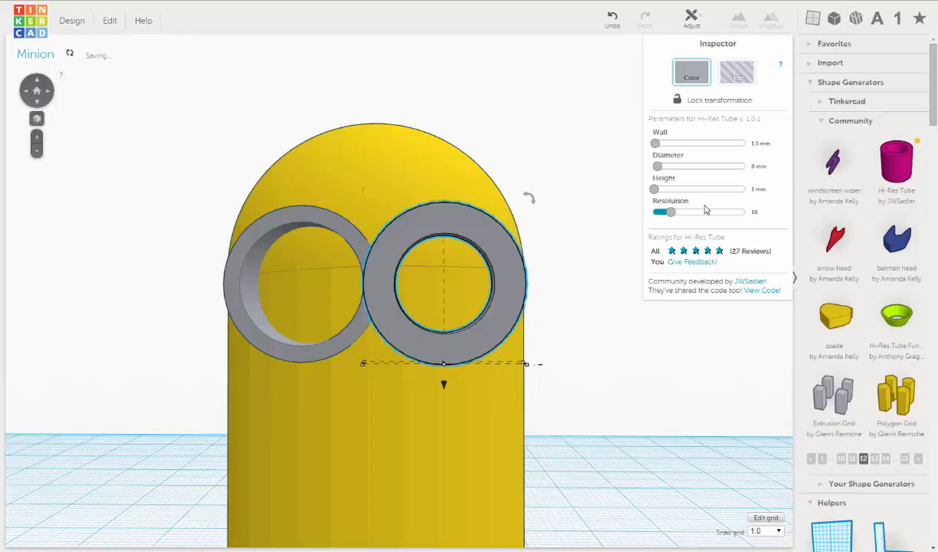
- Set the diameter of the main goggle tube between the front and rear rings to 7 mm
right_drag(476, 287, 289, 274)
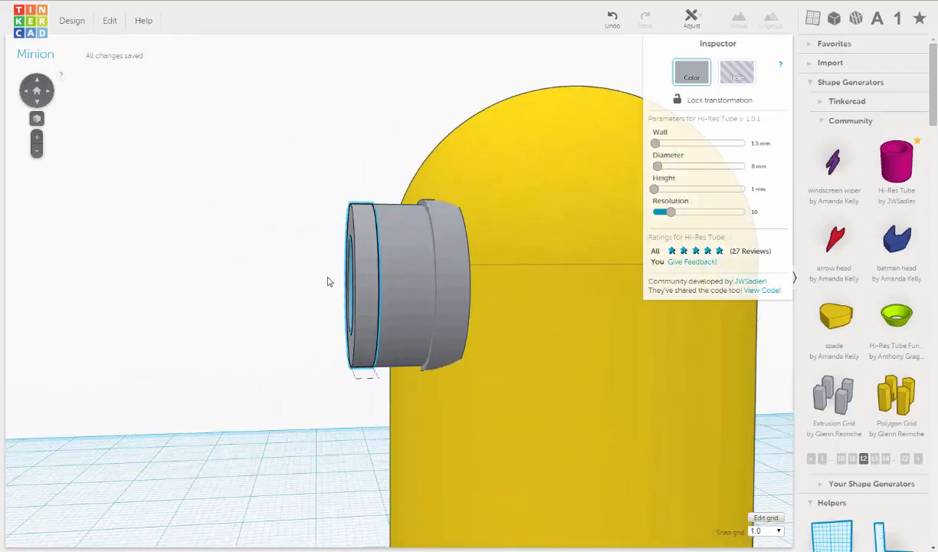
click(400, 246)
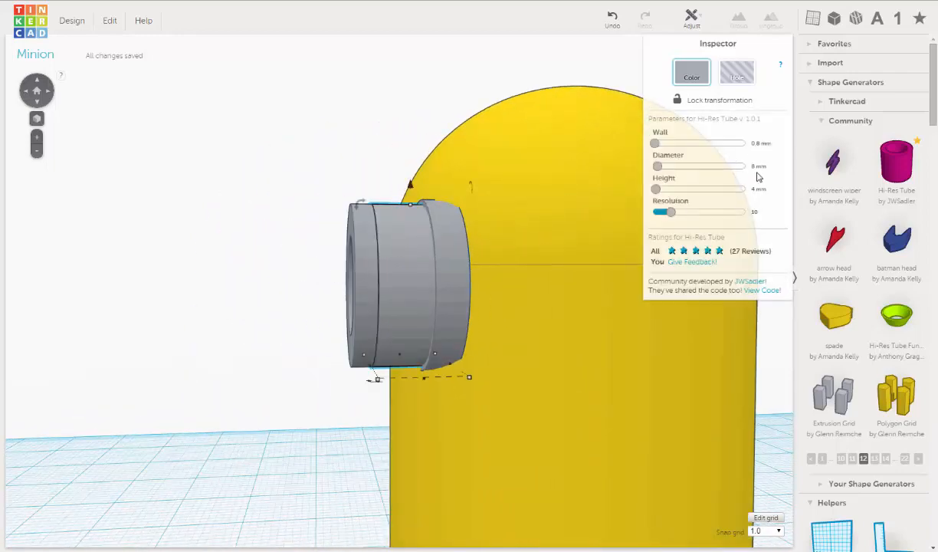
drag(810, 172, 832, 174)
key(Return)
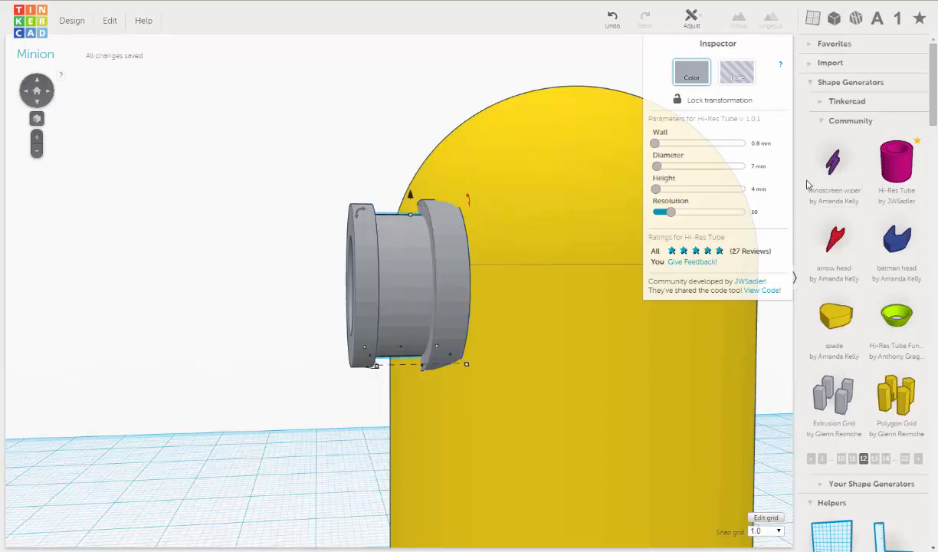
- Set the main goggle tube's diameter to 7.5 mm and check the goggle from the front
click(757, 167)
text(.5)
key(Return)
right_drag(420, 227, 584, 224)
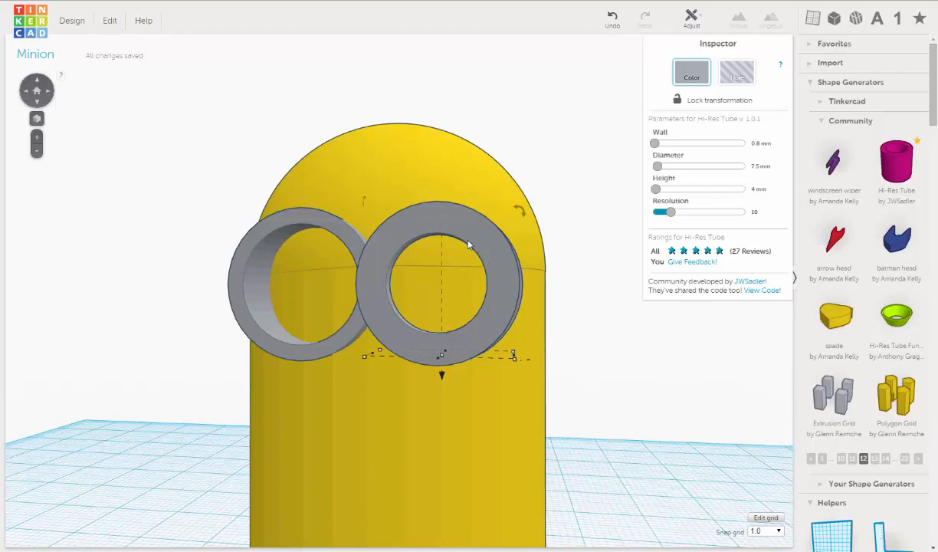
- Set the diameter of the goggle's rear ring, nearest the yellow body, to 8 mm
mouse_move(469, 243)
right_down()
mouse_move(484, 218)
mouse_move(481, 239)
mouse_move(368, 256)
mouse_move(486, 247)
right_up()
click(494, 247)
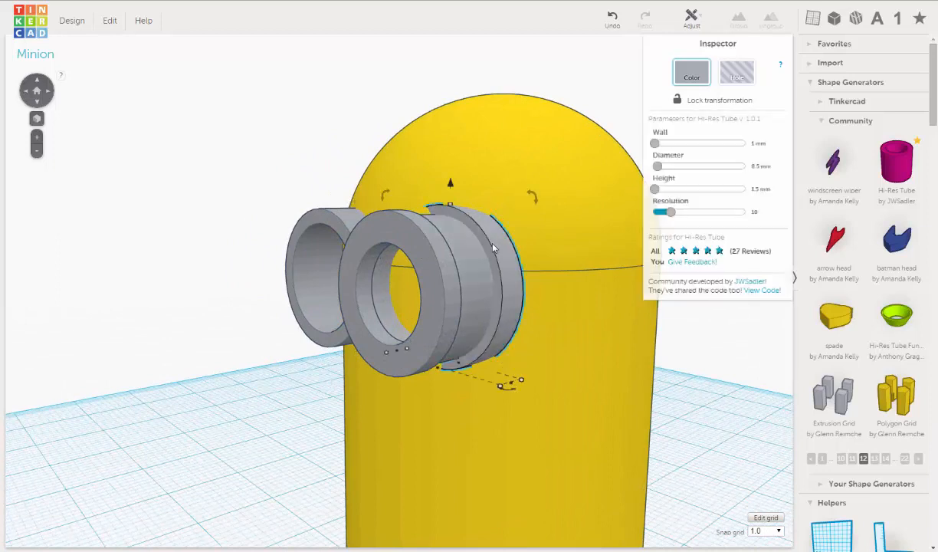
click(767, 167)
text(8)
key(Return)
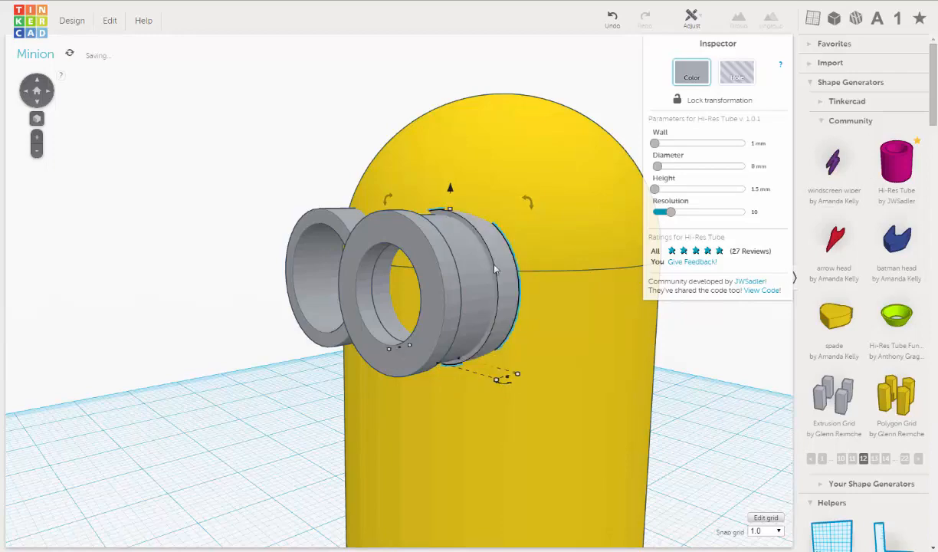
- Set the diameter of the main goggle tube between the front and rear rings back to 7 mm
right_drag(422, 271, 471, 278)
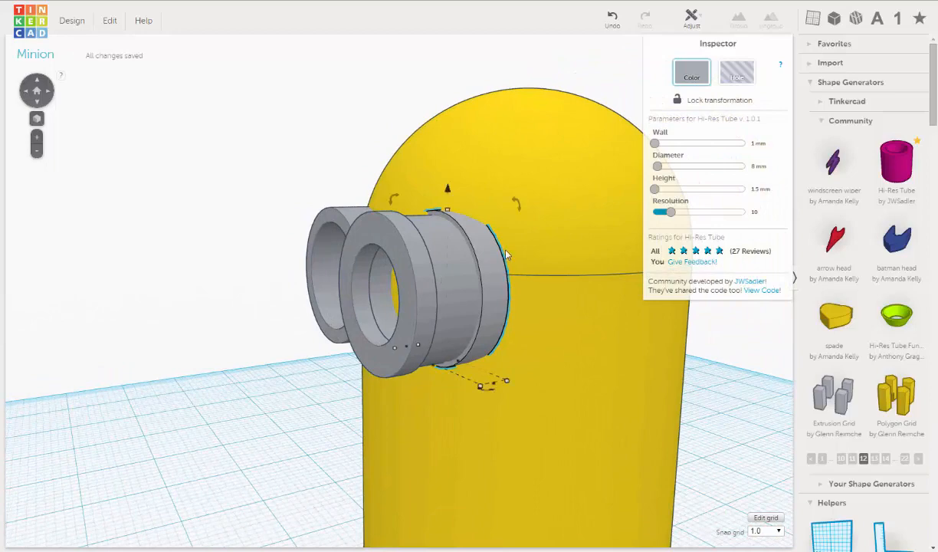
click(431, 243)
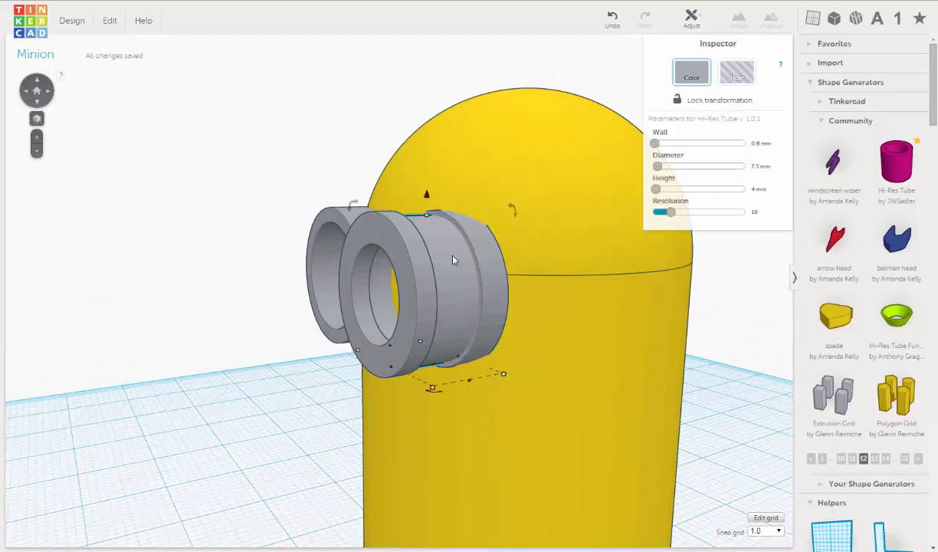
click(759, 166)
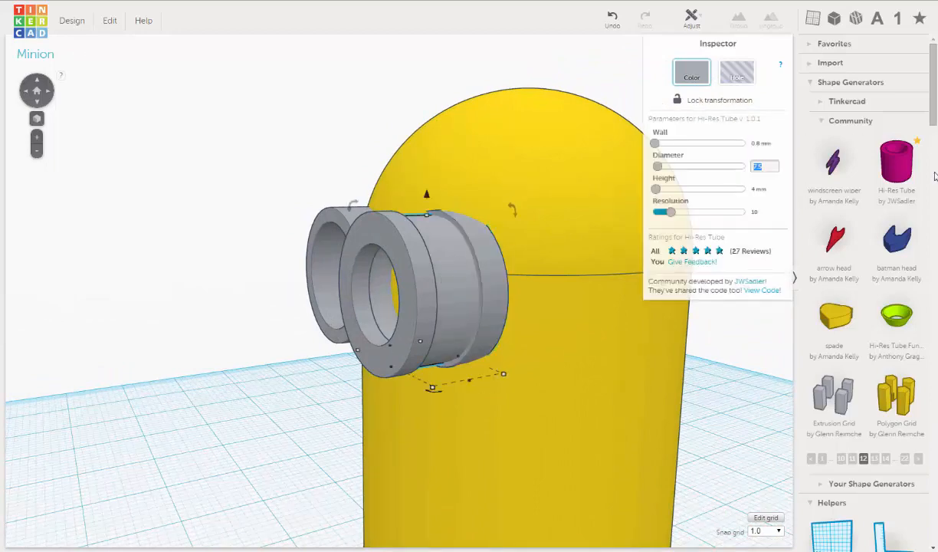
text(7)
key(Return)
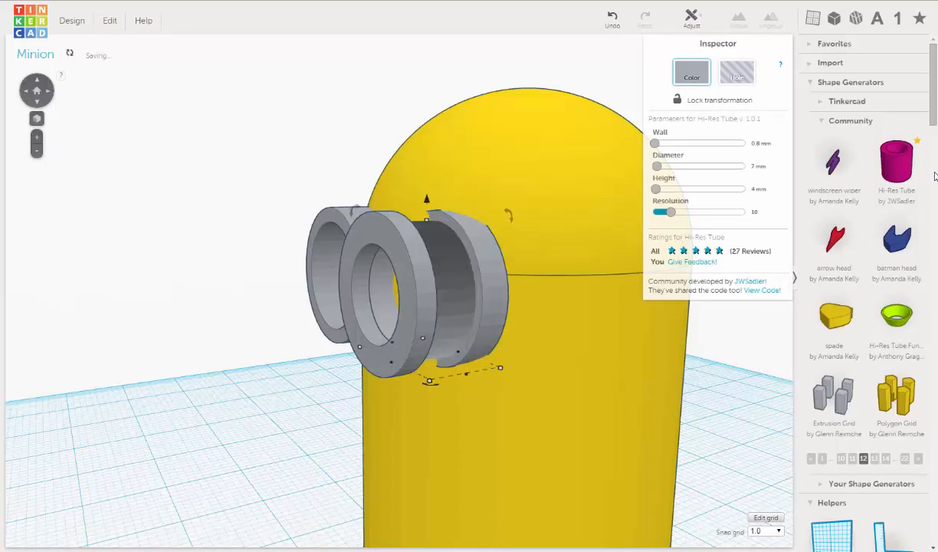
- Set the rear ring's diameter to 7.5 mm and check the layered goggle from an angle
click(465, 225)
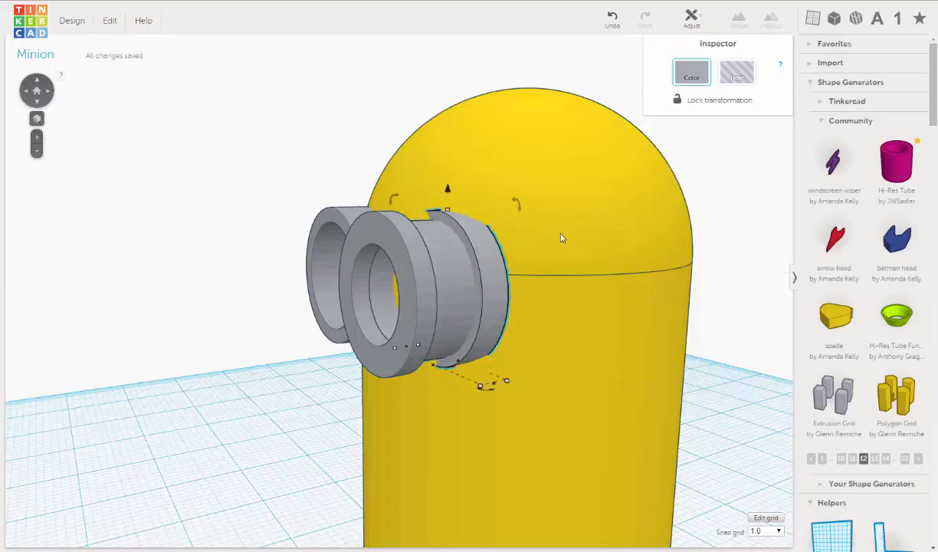
click(765, 164)
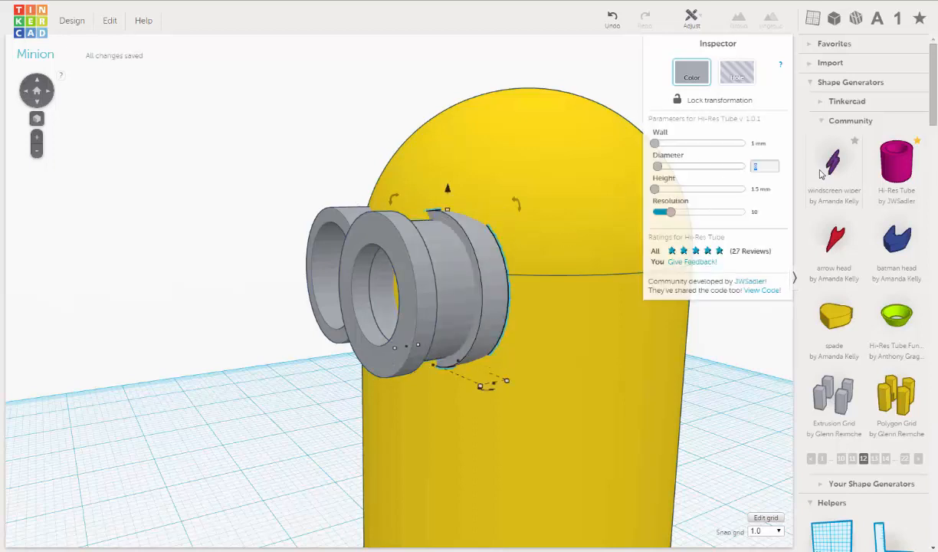
text(7.5)
key(Return)
right_drag(456, 293, 420, 286)
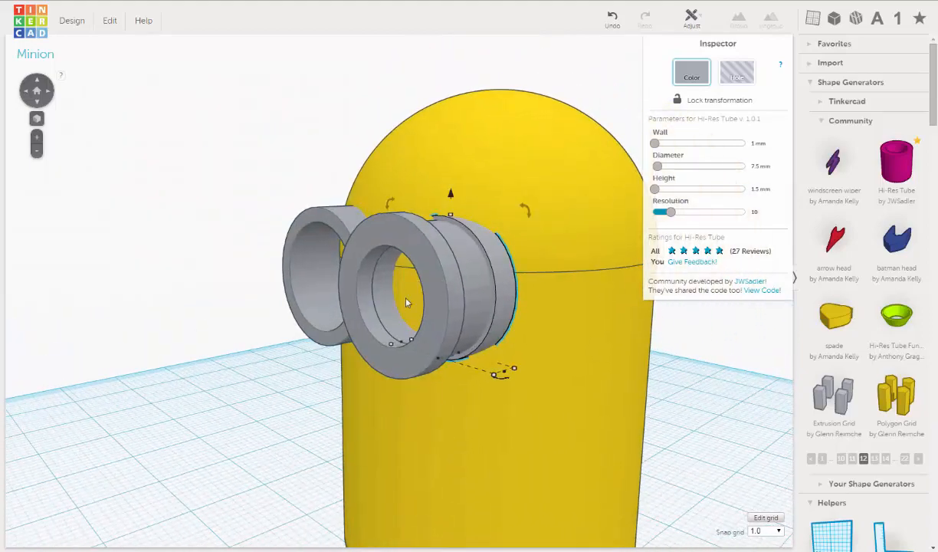